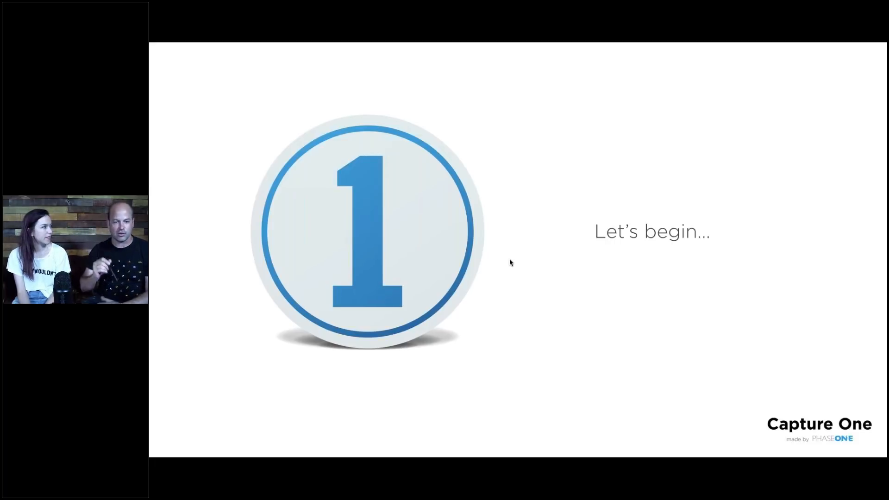
left_click(468, 187)
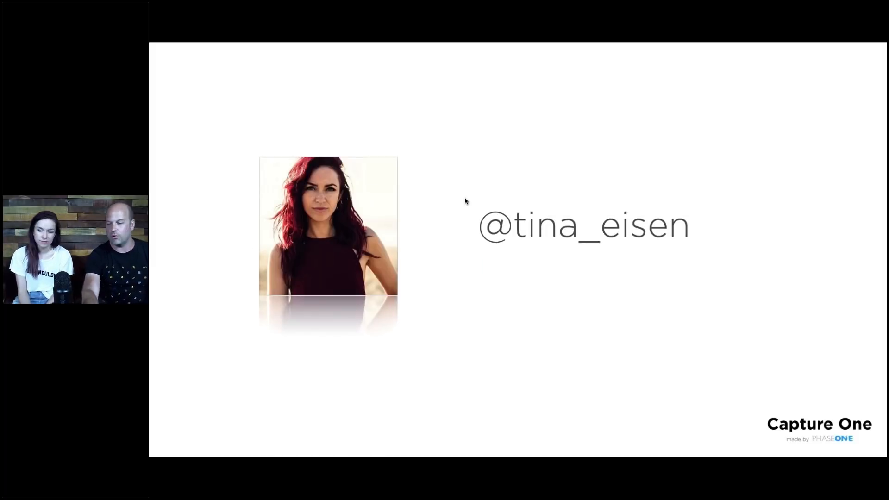
key("Left")
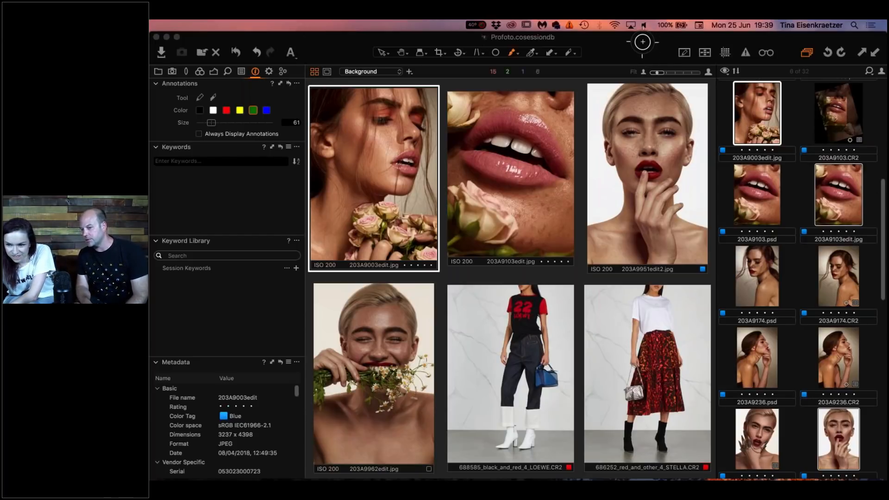
Compare the first and second variants of 203A9962.CR2 side by side.
left_click(642, 41)
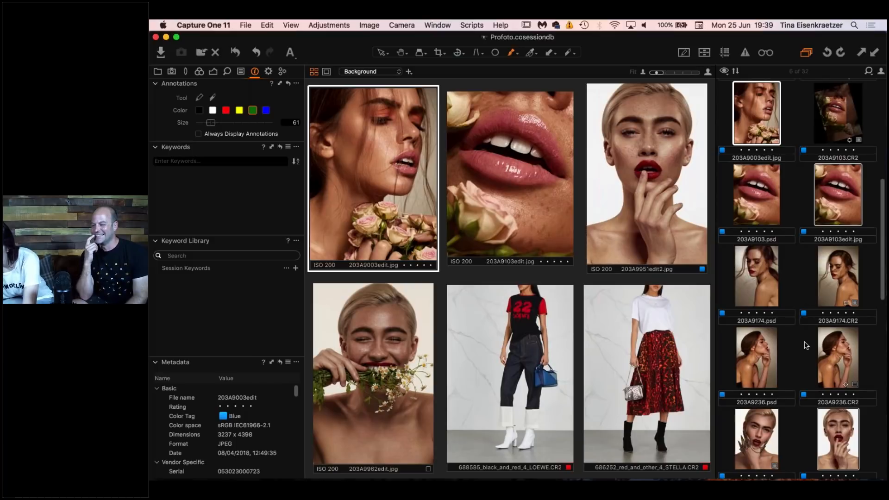
left_click(810, 414)
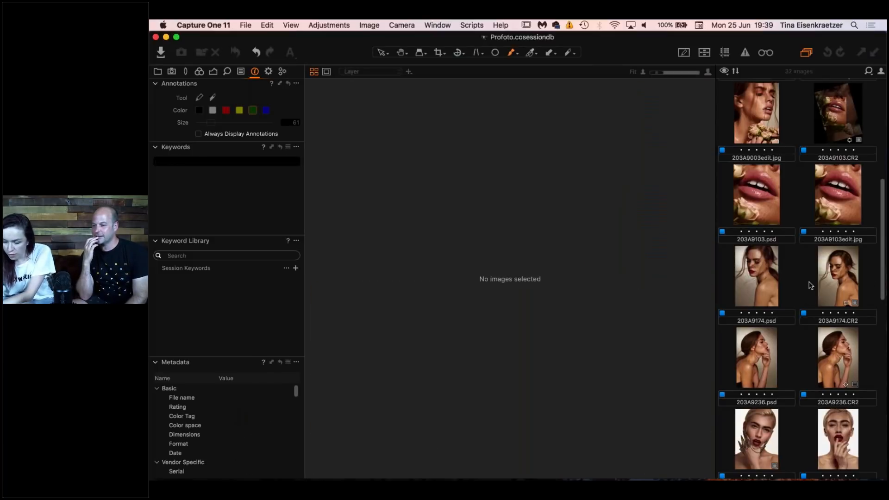
scroll(885, 267, "down", 10)
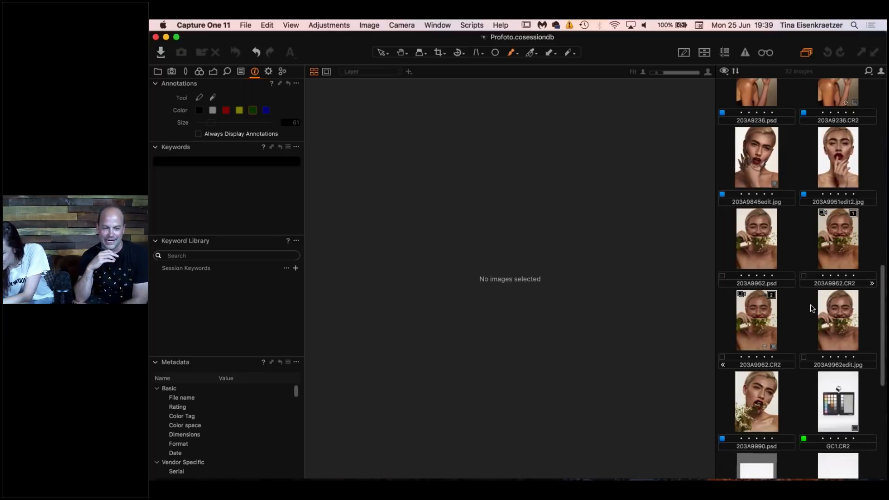
left_click(844, 241)
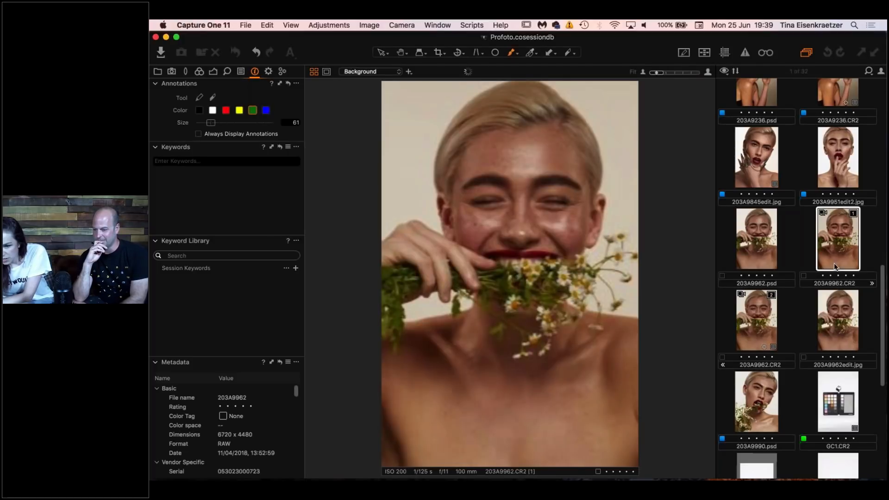
left_click(772, 316)
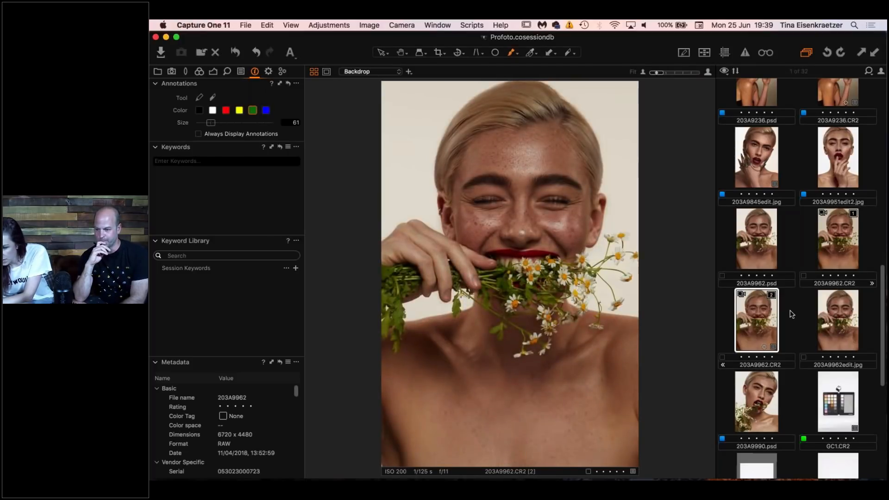
key("Left")
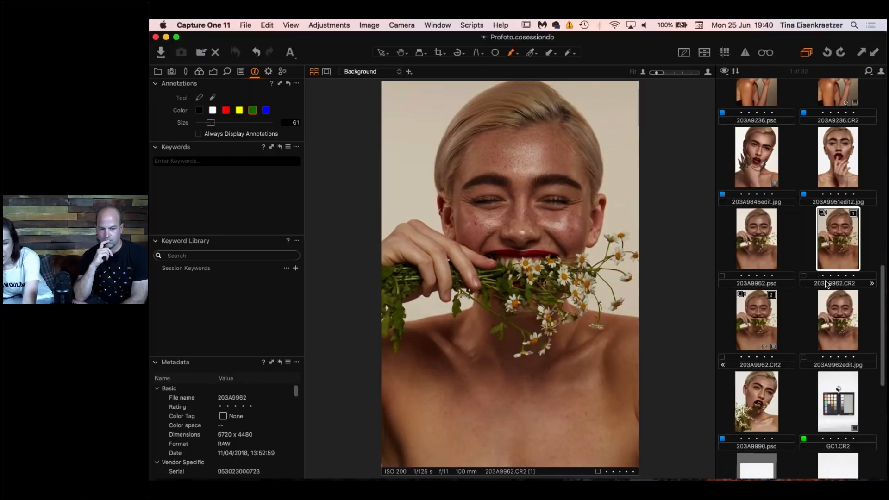
left_click(762, 318, "super")
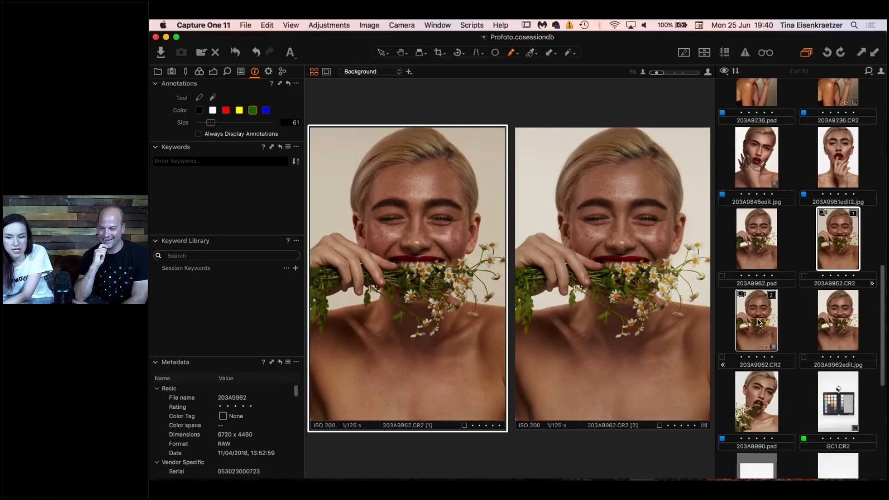
Examine the adjustment layers of the second 203A9962.CR2 variant, including its Skin Tones layer.
left_click(199, 72)
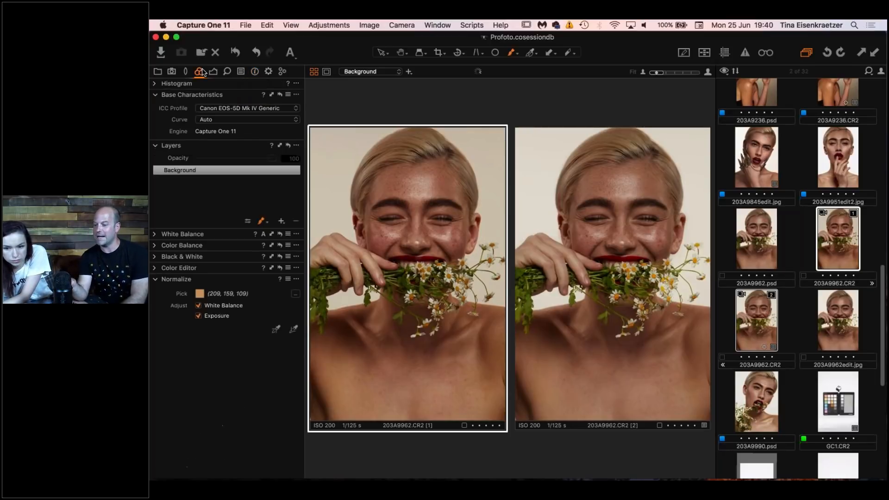
left_click(214, 72)
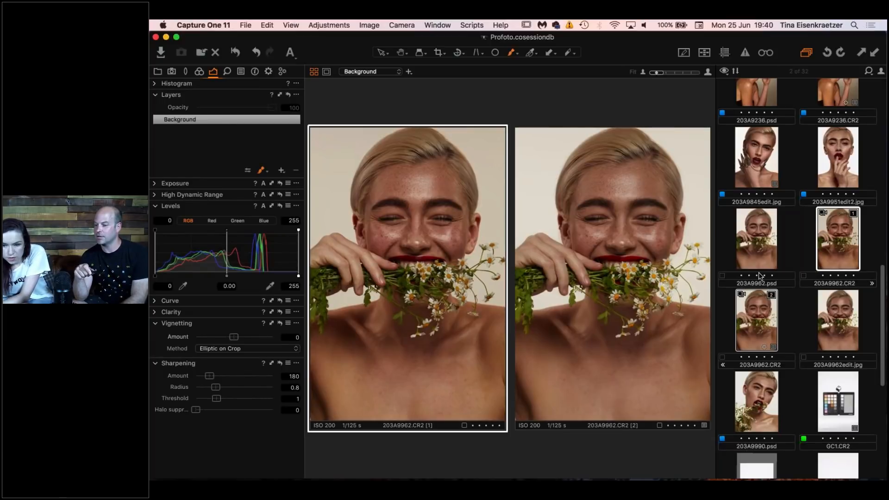
key("Right")
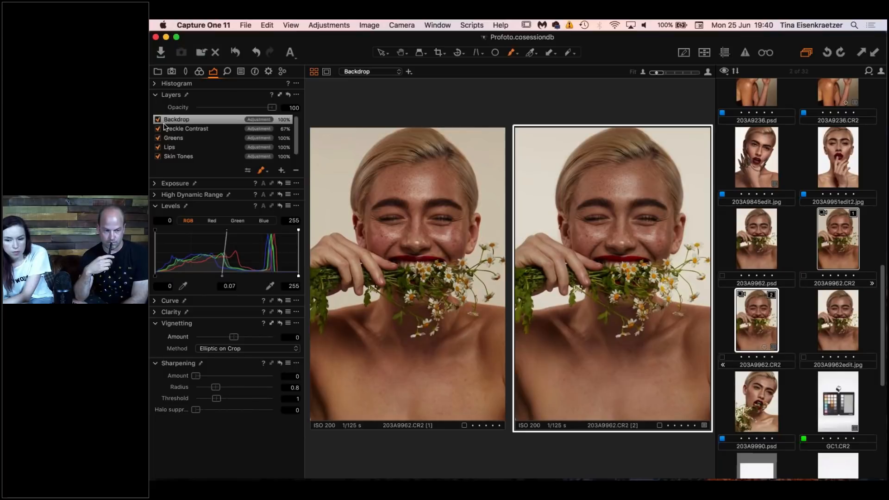
left_click(179, 157)
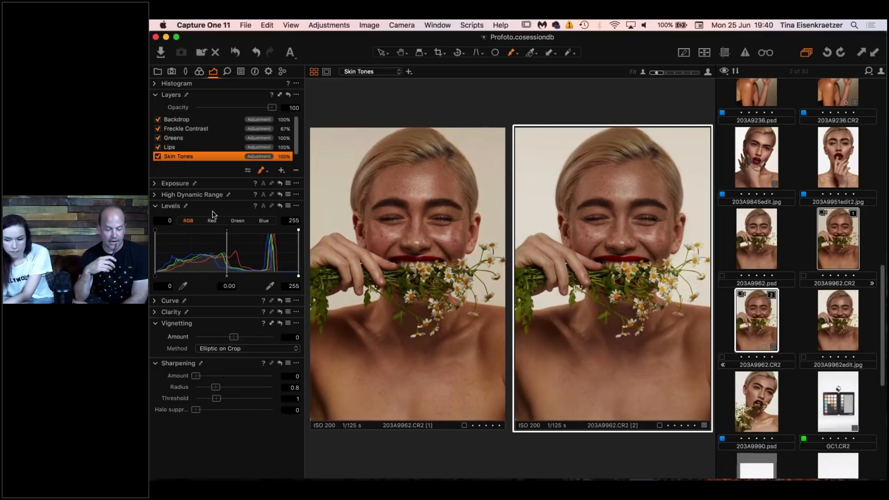
Create a third variant of 203A9962.CR2 from the first, unlayered variant.
left_click(786, 253)
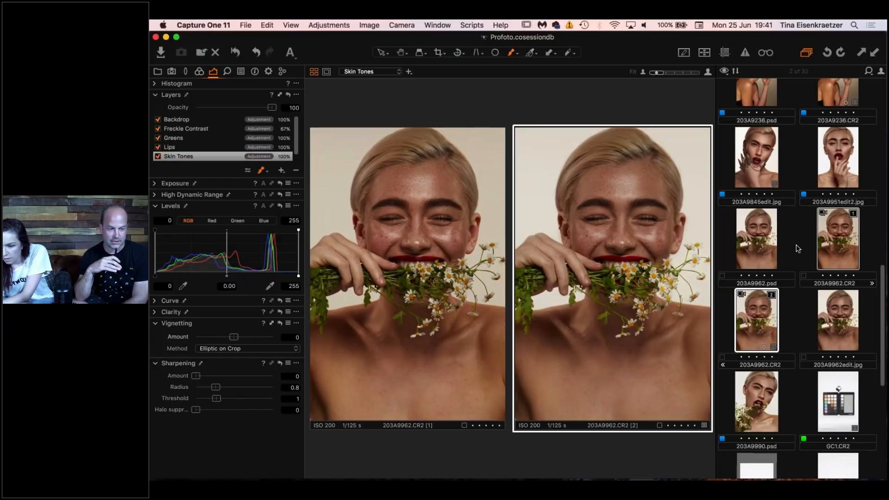
key("super+d")
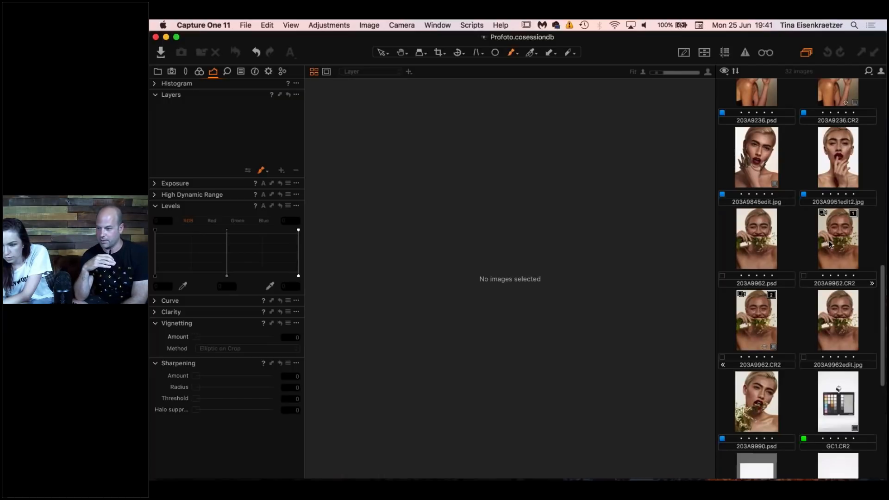
right_click(829, 244)
key("Escape")
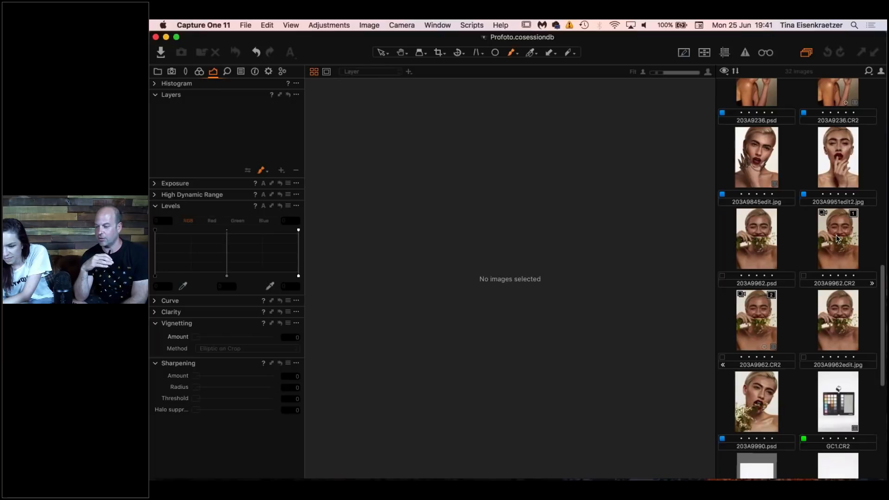
right_click(838, 239)
left_click(777, 432)
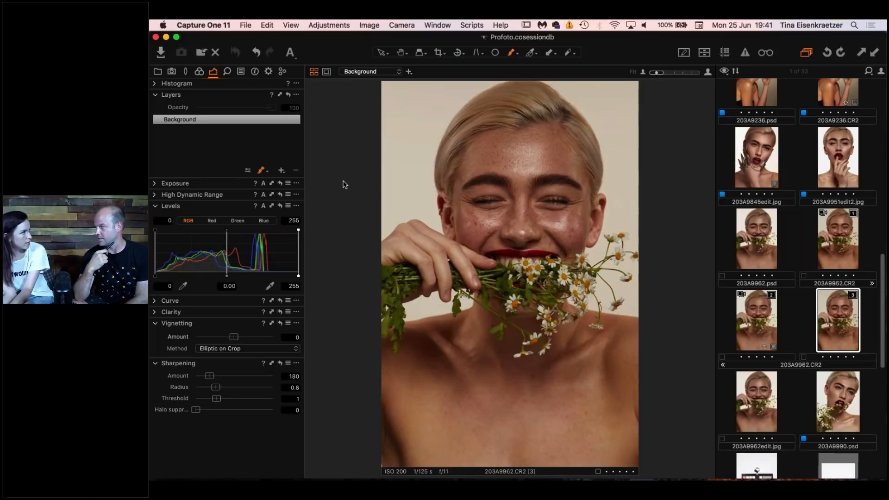
Add a new adjustment layer above the Background and name it Skin Tone.
right_click(246, 121)
left_click(247, 120)
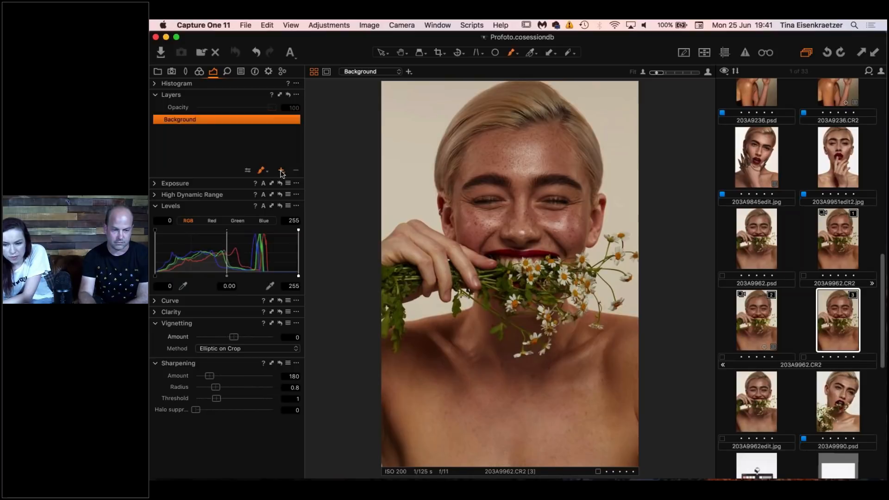
left_click(282, 170)
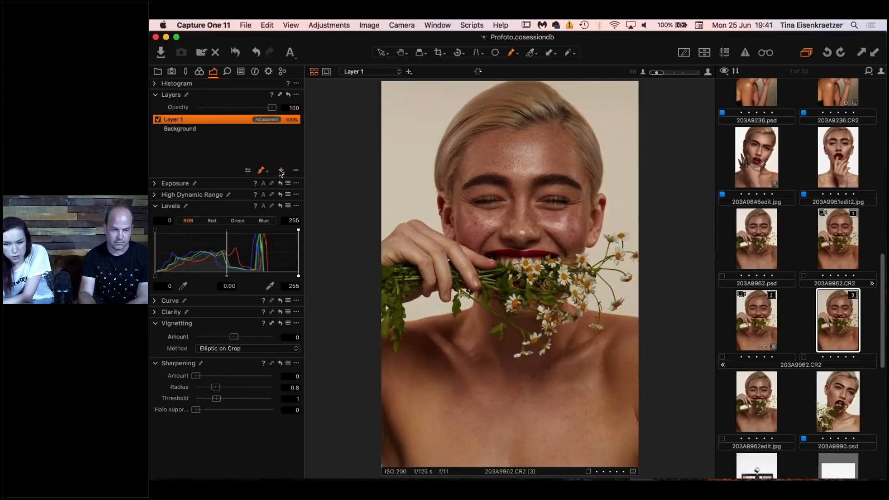
double_click(186, 122)
type("S")
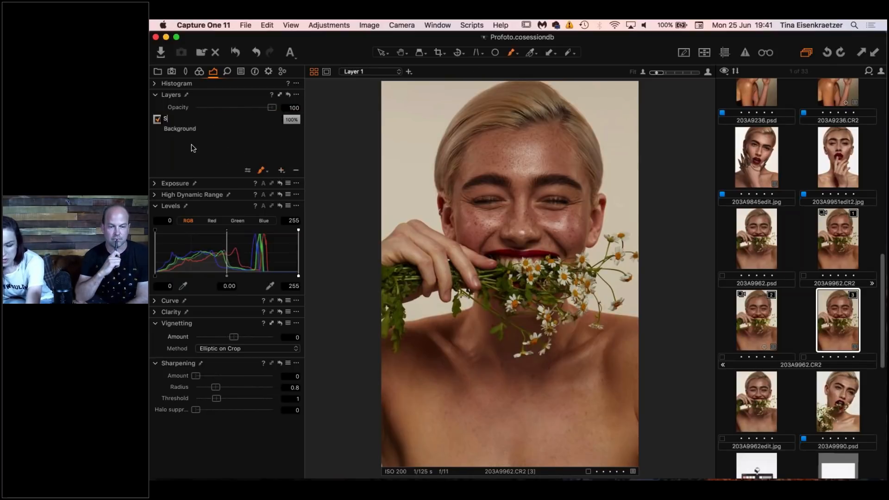
type("kin Tone")
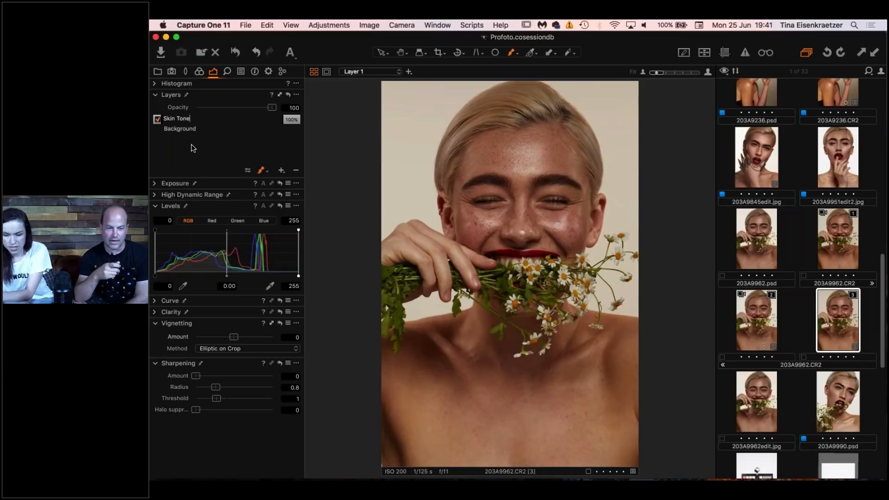
key("Return")
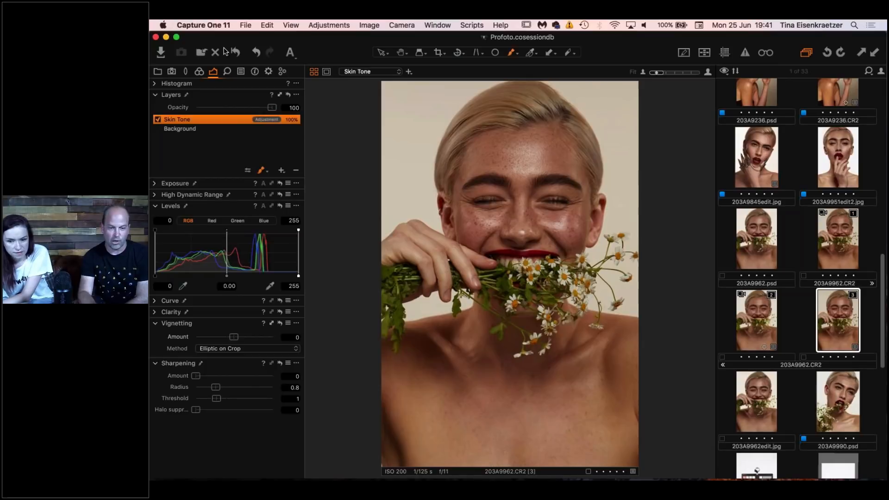
Sample the model's forehead as the reference colour for the Color Editor's Skin Tone adjustment.
left_click(200, 70)
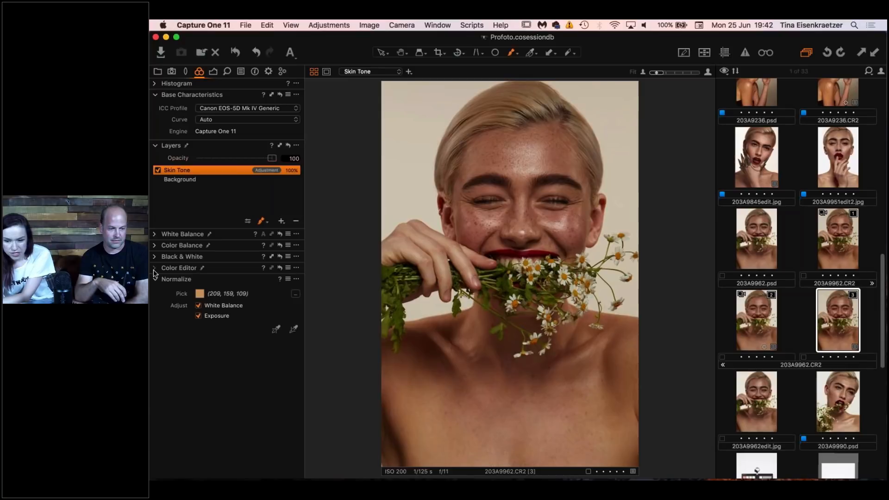
left_click(155, 268)
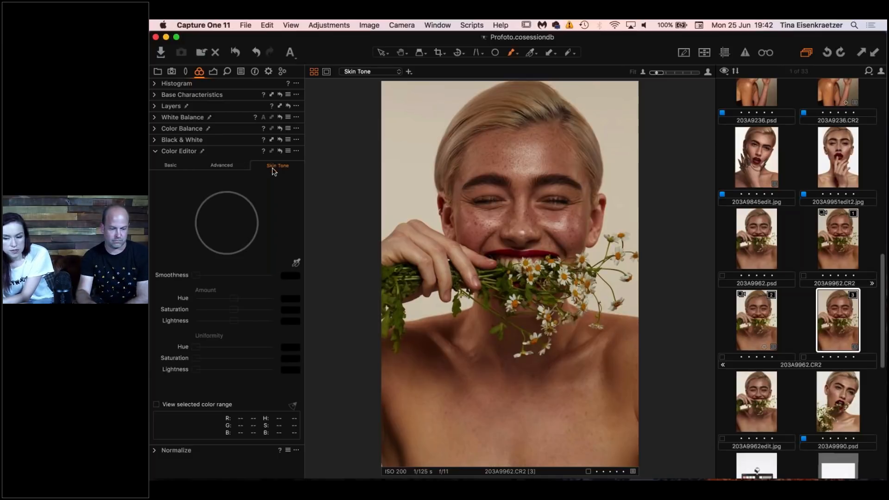
left_click(296, 262)
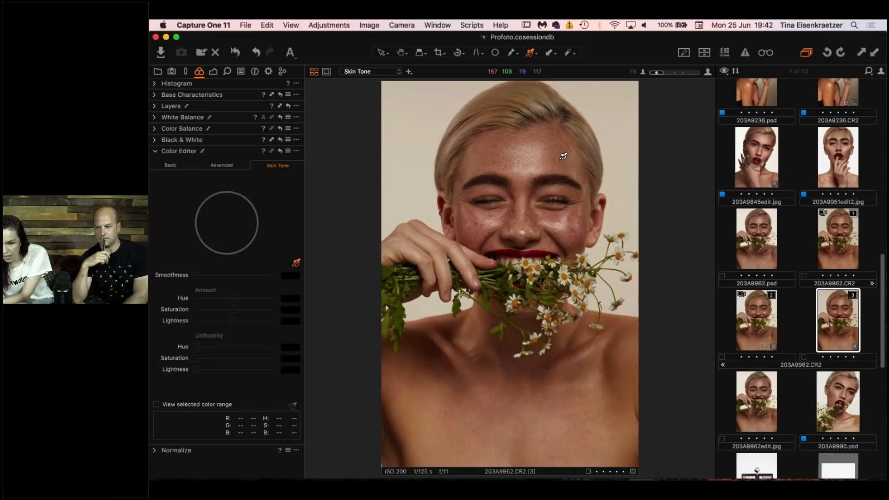
left_click(563, 156)
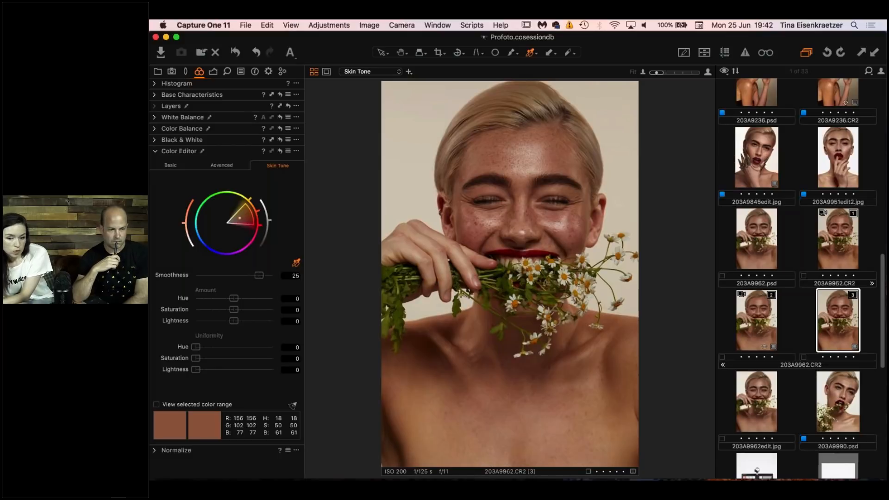
Paint a mask on the Skin Tone layer over the model's face, hand, neck, shoulders and chest.
left_click(250, 106)
left_click(262, 182)
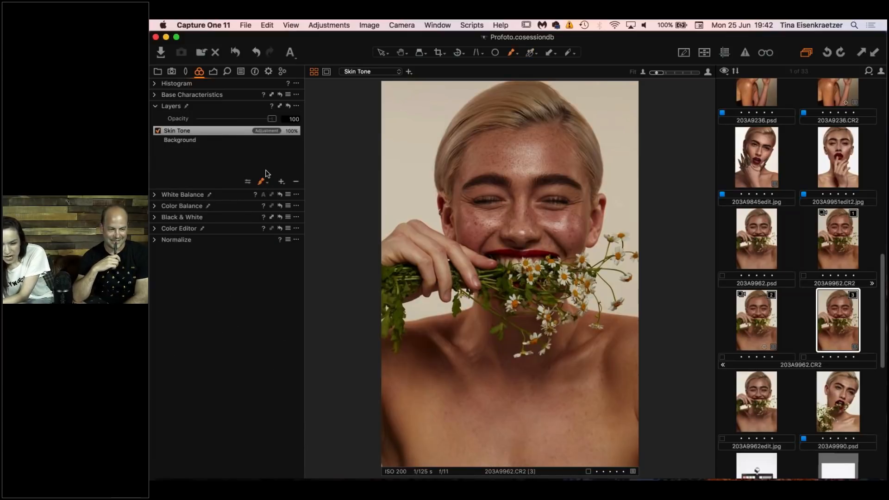
left_click(265, 184)
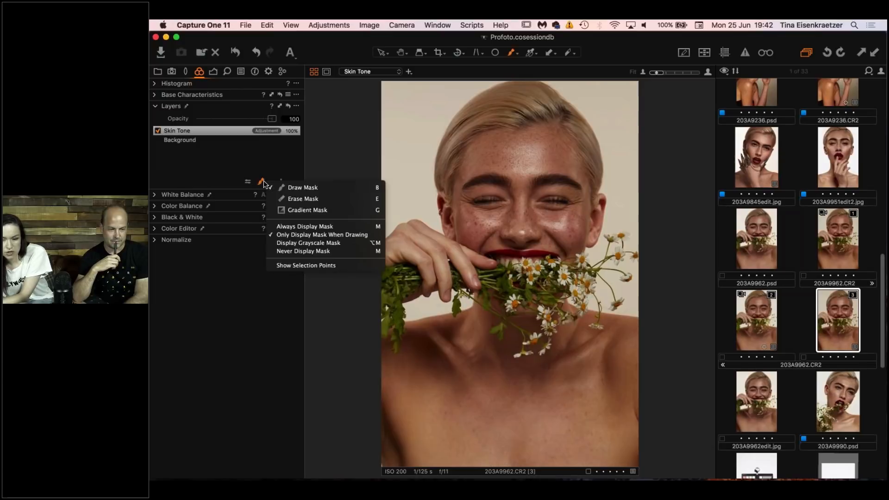
left_click(302, 187)
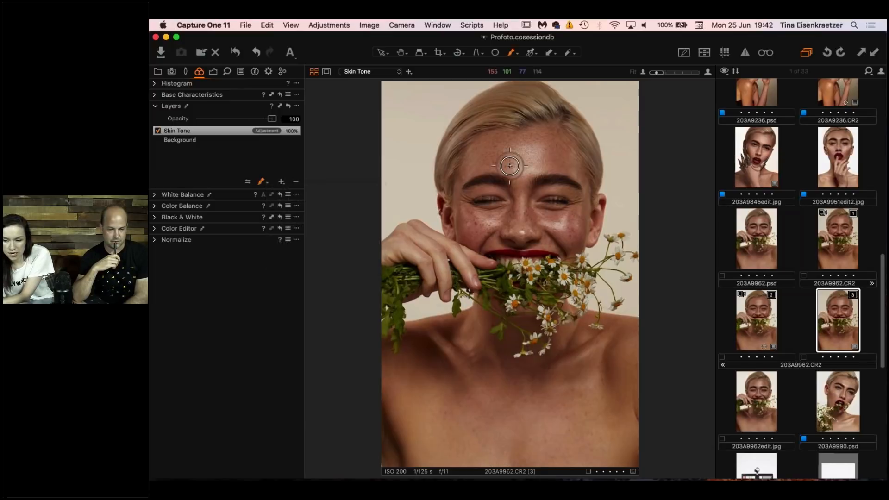
mouse_move(479, 148)
left_mouse_down()
mouse_move(551, 128)
mouse_move(583, 184)
mouse_move(564, 173)
mouse_move(479, 171)
mouse_move(465, 181)
mouse_move(482, 153)
mouse_move(503, 143)
mouse_move(524, 143)
mouse_move(507, 149)
mouse_move(510, 161)
mouse_move(542, 163)
mouse_move(475, 153)
mouse_move(463, 229)
mouse_move(454, 226)
mouse_move(447, 201)
mouse_move(472, 205)
mouse_move(490, 174)
mouse_move(503, 189)
mouse_move(494, 228)
mouse_move(486, 221)
mouse_move(468, 237)
mouse_move(513, 236)
mouse_move(513, 212)
mouse_move(532, 196)
mouse_move(528, 219)
mouse_move(545, 224)
mouse_move(566, 177)
mouse_move(583, 213)
mouse_move(574, 232)
mouse_move(535, 243)
mouse_move(565, 221)
mouse_move(493, 245)
mouse_move(538, 161)
mouse_move(566, 177)
mouse_move(578, 247)
mouse_move(591, 202)
mouse_move(590, 235)
mouse_move(594, 211)
mouse_move(567, 254)
left_mouse_up()
mouse_move(399, 252)
left_mouse_down()
mouse_move(476, 261)
mouse_move(412, 255)
mouse_move(423, 241)
mouse_move(402, 246)
mouse_move(429, 281)
left_mouse_up()
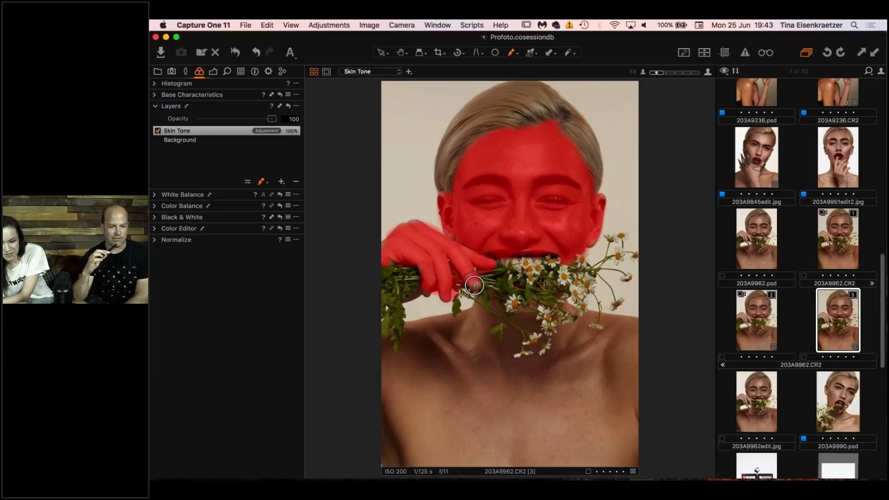
key("m")
mouse_move(468, 316)
left_mouse_down()
mouse_move(412, 335)
mouse_move(392, 355)
mouse_move(387, 414)
mouse_move(409, 350)
mouse_move(436, 333)
mouse_move(466, 320)
mouse_move(471, 359)
mouse_move(500, 358)
mouse_move(552, 336)
mouse_move(556, 313)
mouse_move(607, 323)
mouse_move(596, 339)
mouse_move(553, 347)
mouse_move(508, 337)
mouse_move(509, 326)
mouse_move(440, 387)
mouse_move(470, 404)
mouse_move(523, 359)
mouse_move(533, 409)
mouse_move(570, 371)
mouse_move(562, 404)
mouse_move(620, 357)
mouse_move(640, 434)
mouse_move(529, 473)
mouse_move(428, 465)
mouse_move(410, 454)
mouse_move(559, 400)
mouse_move(559, 389)
mouse_move(565, 398)
mouse_move(511, 451)
mouse_move(525, 460)
mouse_move(564, 458)
mouse_move(620, 424)
mouse_move(599, 445)
mouse_move(493, 438)
mouse_move(490, 447)
mouse_move(542, 456)
mouse_move(628, 428)
mouse_move(541, 359)
mouse_move(578, 354)
mouse_move(628, 355)
mouse_move(614, 396)
mouse_move(627, 442)
left_mouse_up()
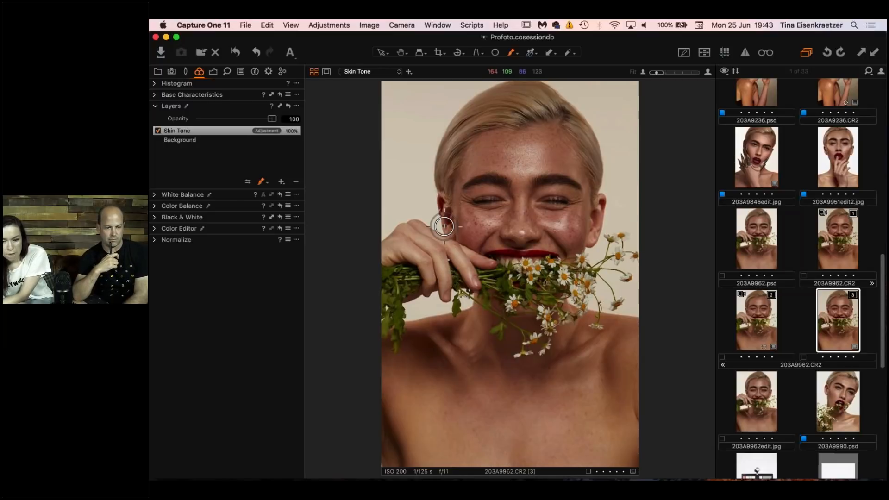
Set the layer's skin tone amounts to Hue 2.2 and Saturation -6, and its Hue uniformity to 32.9.
left_click(155, 229)
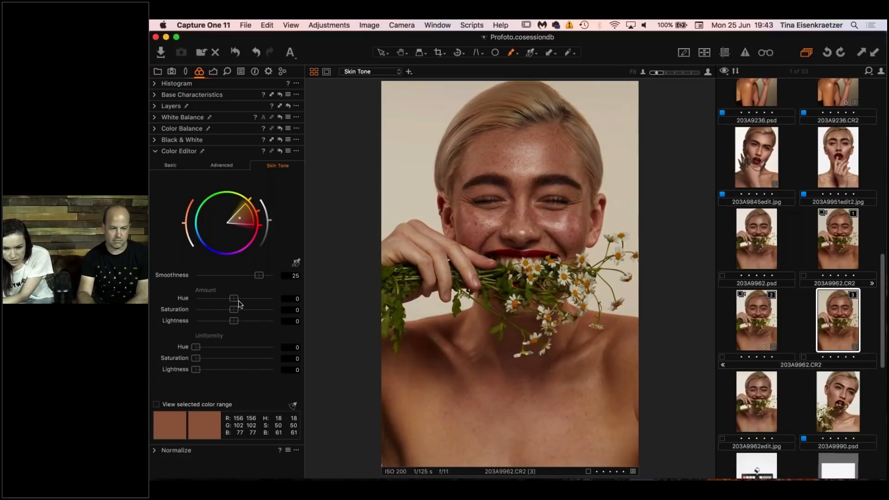
left_click_drag(231, 302, 225, 302)
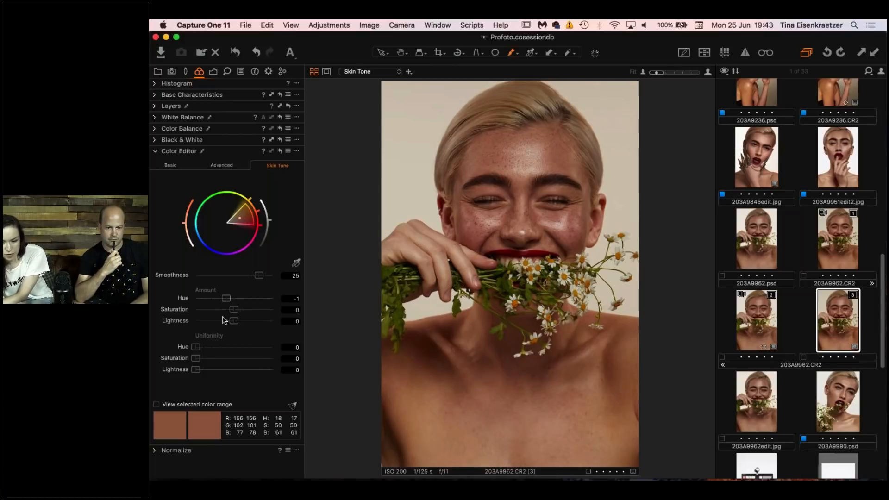
mouse_move(226, 299)
left_mouse_down()
mouse_move(213, 301)
mouse_move(254, 299)
mouse_move(211, 305)
mouse_move(222, 316)
left_mouse_up()
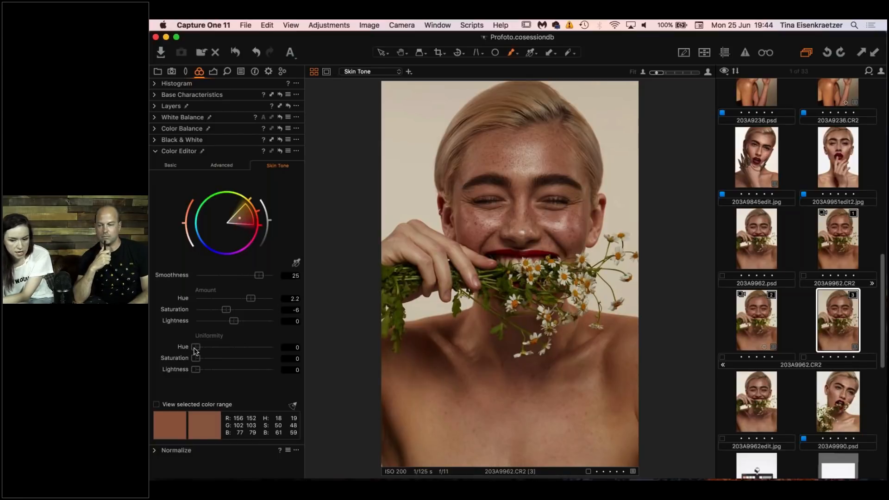
left_click_drag(196, 347, 219, 351)
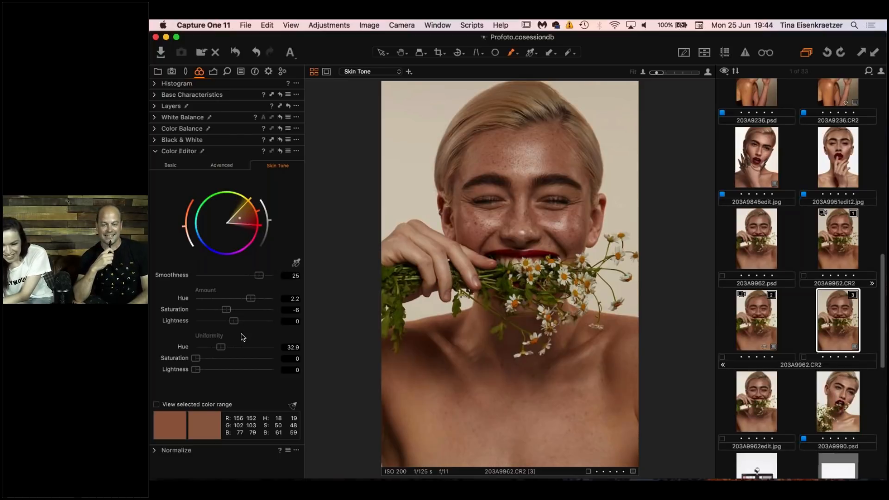
Set the Skin Tone layer's uniformity to Hue 61.1, Saturation 19.5 and Lightness 21.5.
left_click_drag(221, 346, 242, 346)
mouse_move(196, 369)
left_mouse_down()
mouse_move(270, 369)
mouse_move(214, 370)
mouse_move(198, 357)
mouse_move(211, 361)
left_mouse_up()
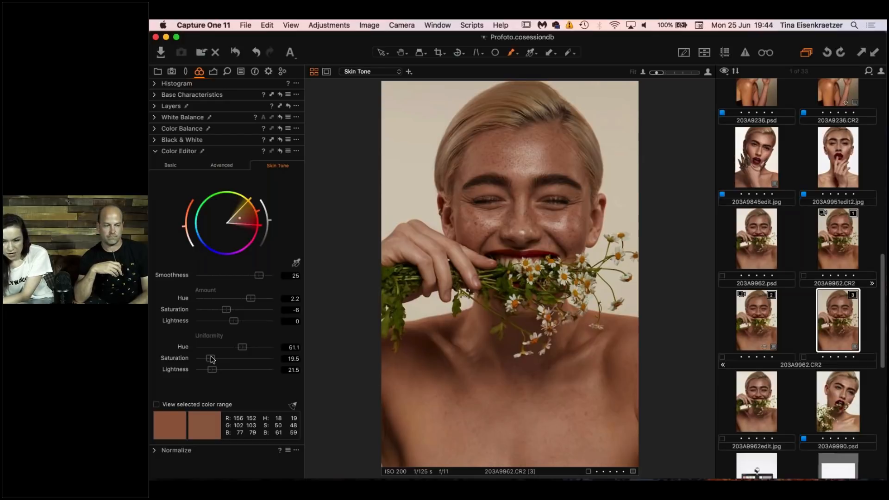
Switch the Skin Tone layer off and on to compare the skin before and after the adjustment.
left_click(155, 106)
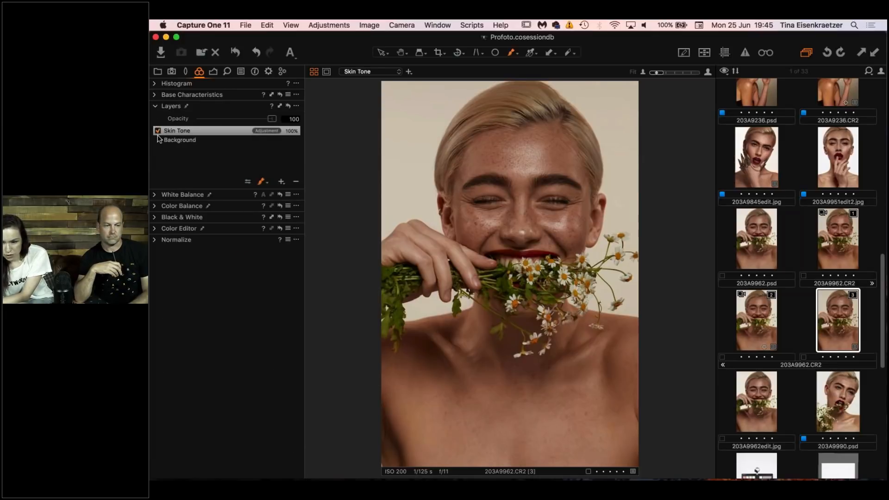
left_click(158, 131)
left_click(158, 131)
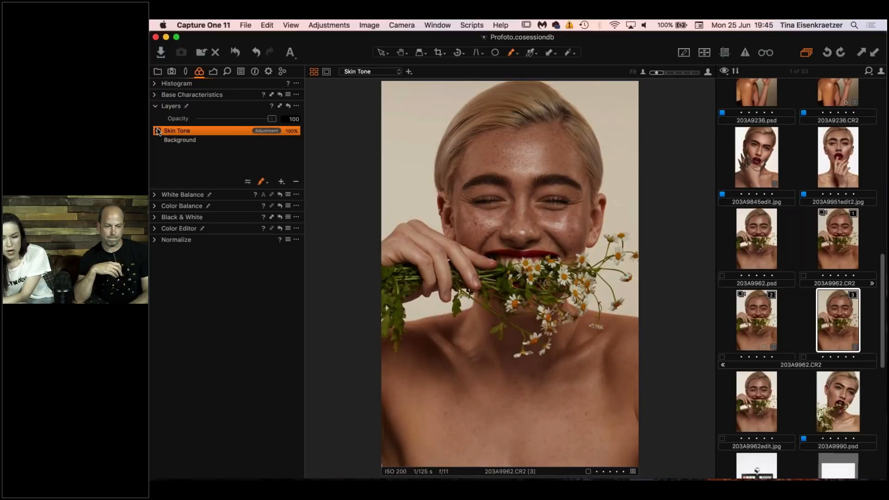
left_click(158, 131)
left_click(157, 131)
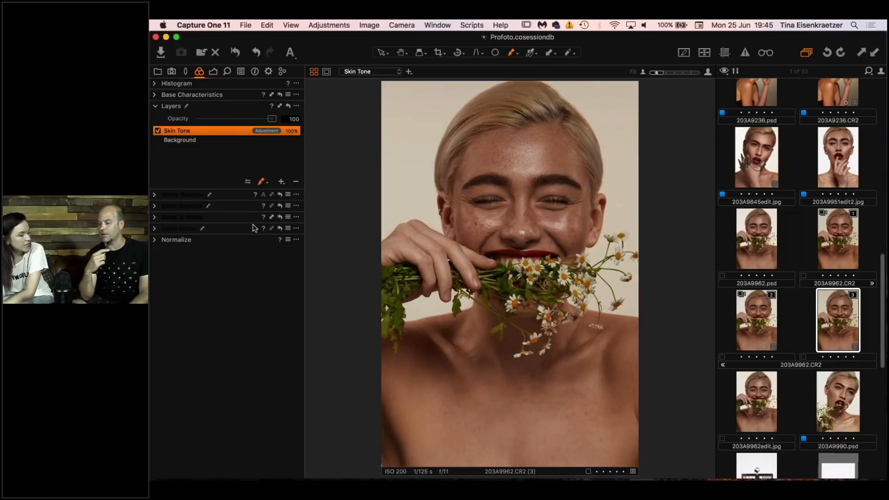
Erase the Skin Tone layer's mask over both of the model's cheeks, checking it with the mask overlay.
left_click(262, 182)
left_click(486, 218)
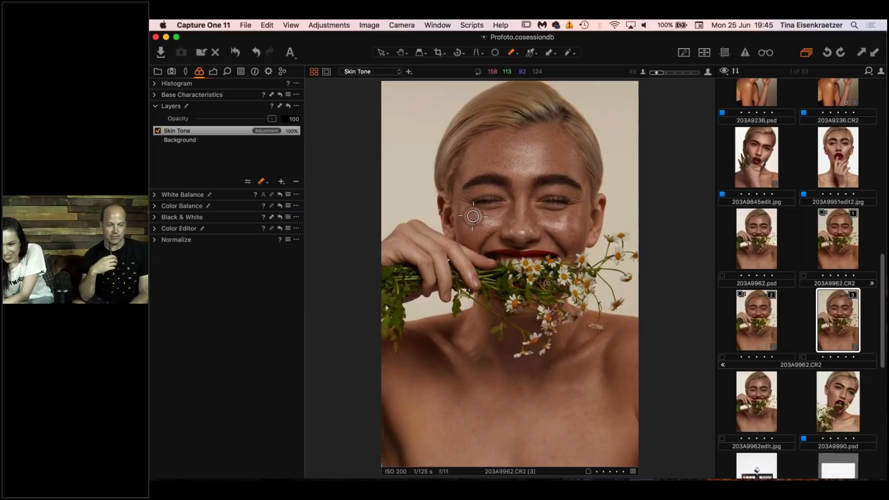
key("m")
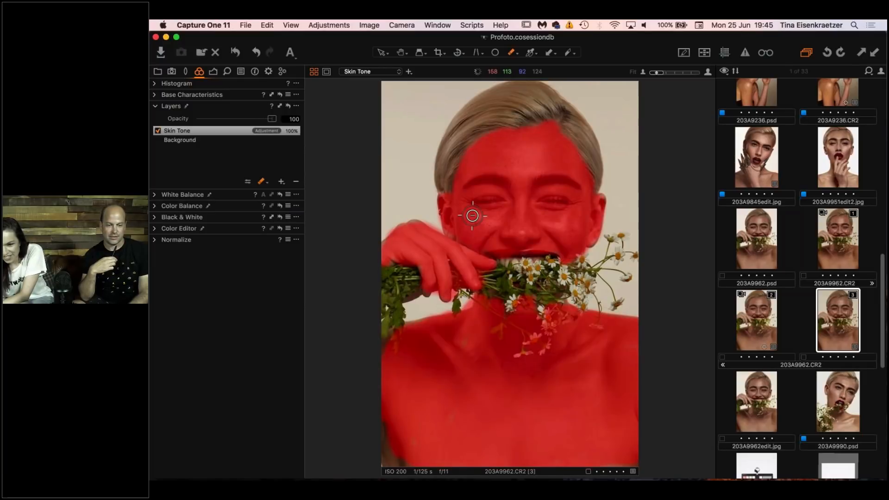
left_click_drag(472, 214, 490, 232)
left_click_drag(548, 230, 565, 218)
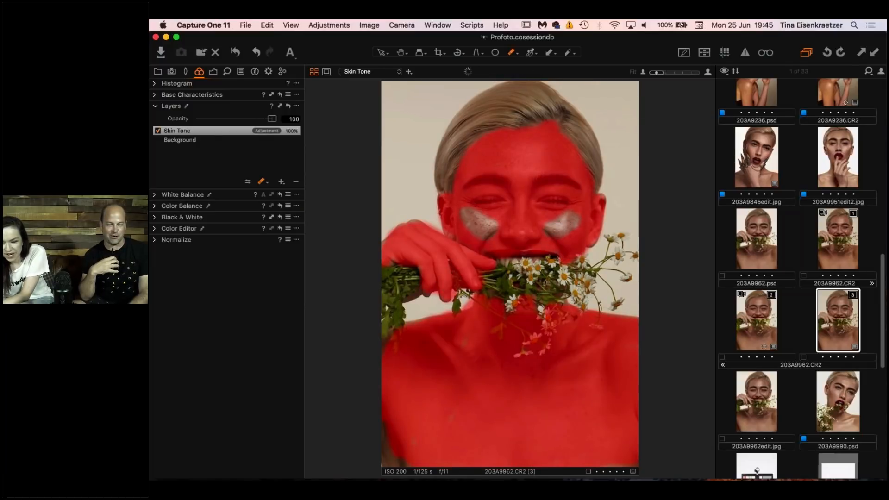
key("m")
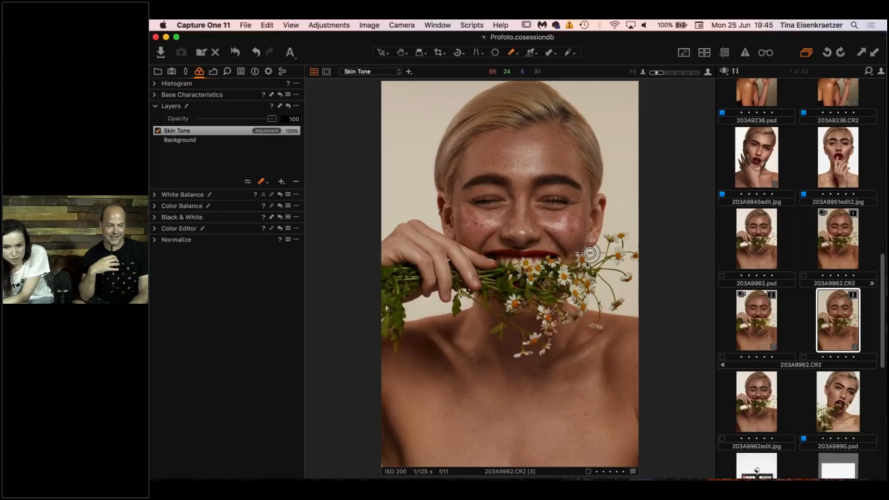
Refine the Skin Tone layer's mask with a radius of 109.
right_click(214, 129)
left_click(196, 130)
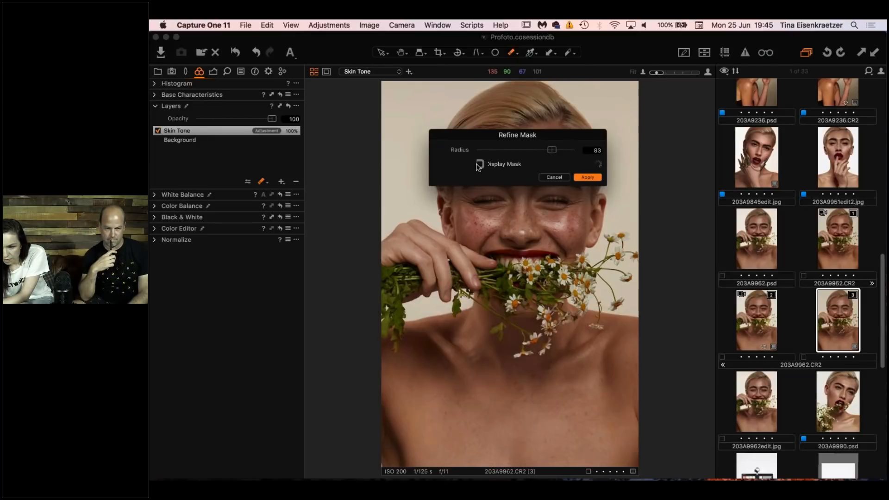
left_click(480, 164)
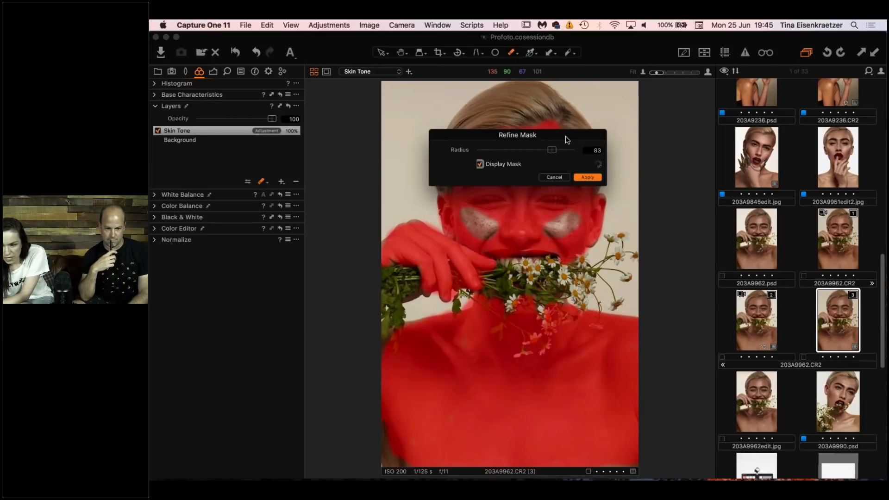
left_click_drag(567, 140, 780, 139)
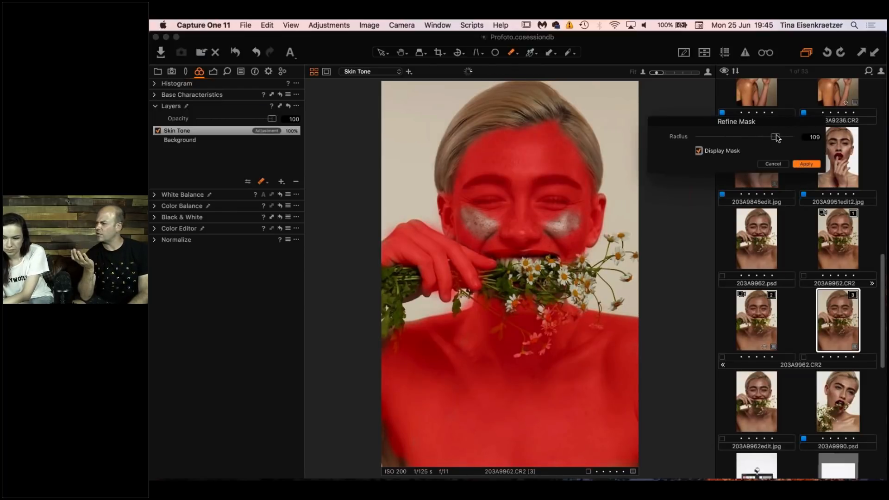
left_click(807, 165)
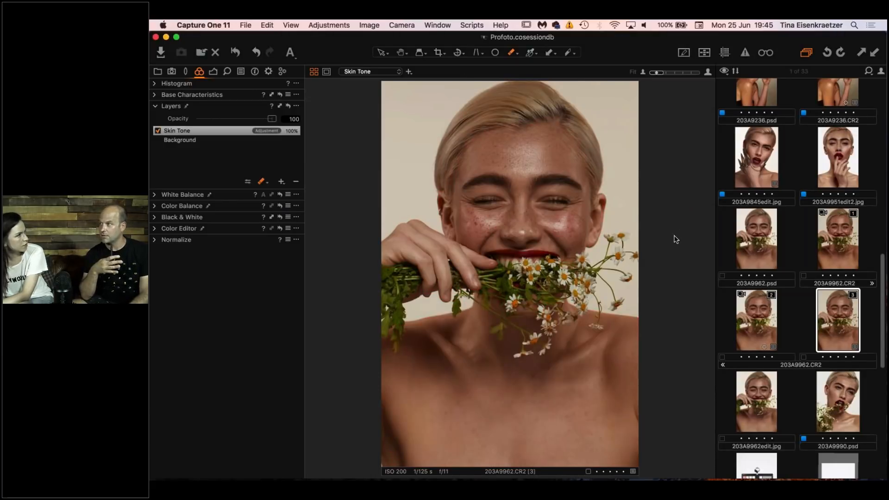
Compare the portrait with and without the Skin Tone layer, and view variant 1 alongside variant 3 of 203A9962.CR2.
left_click(157, 131)
left_click(157, 131)
left_click(156, 131)
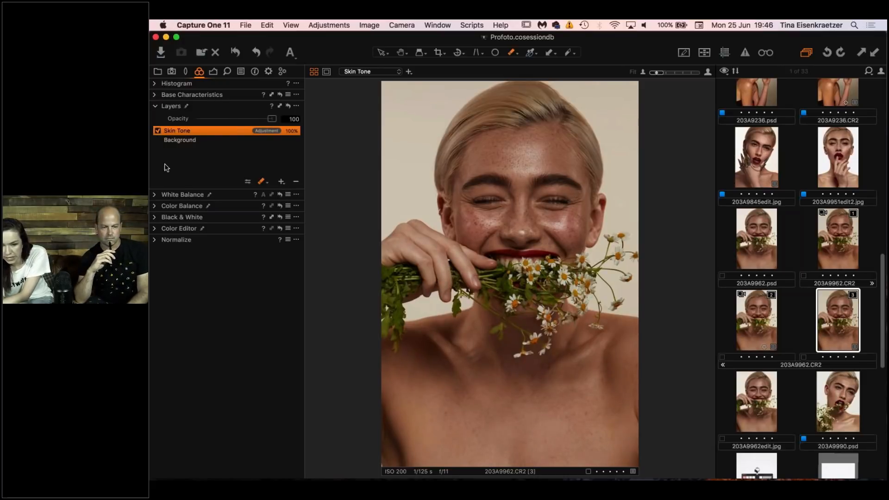
left_click(157, 228)
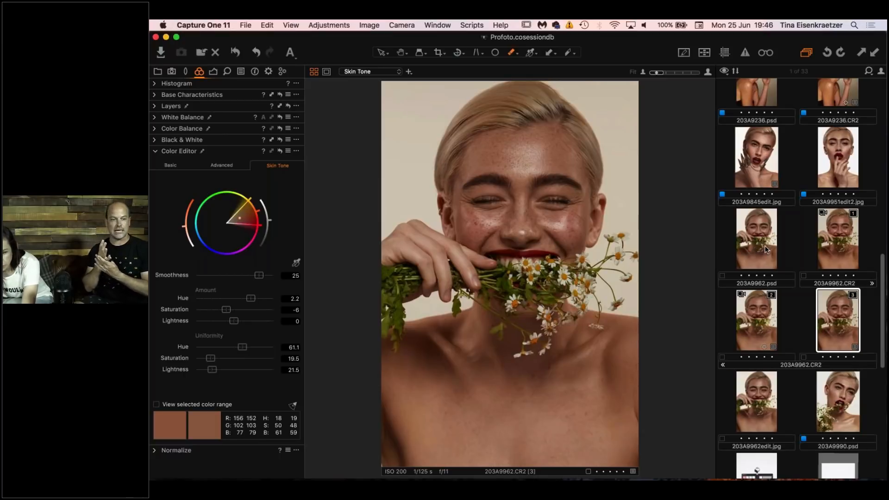
left_click(849, 241, "super")
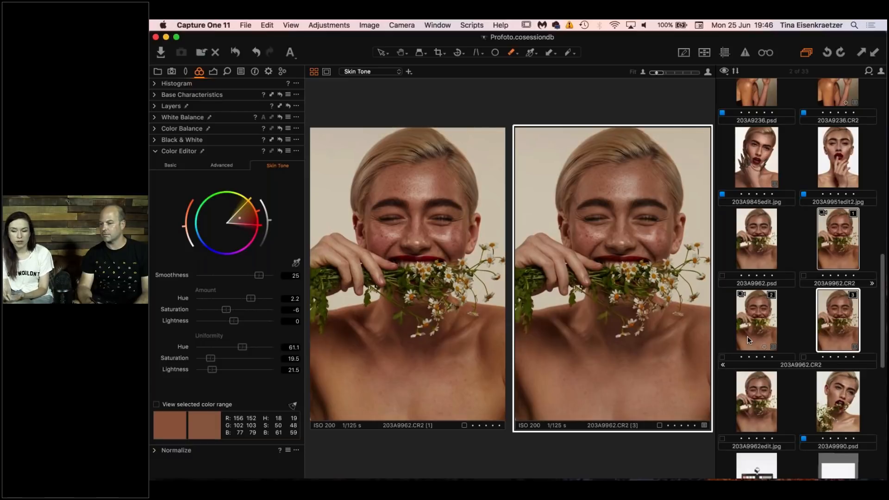
Return to variant 3 of 203A9962.CR2 alone and add a new adjustment layer named Lips above Skin Tone.
left_click(215, 71)
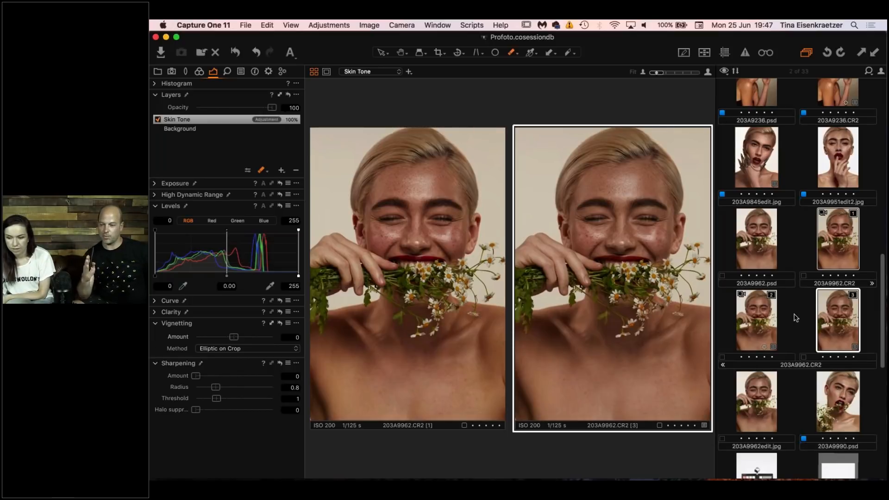
left_click(801, 332)
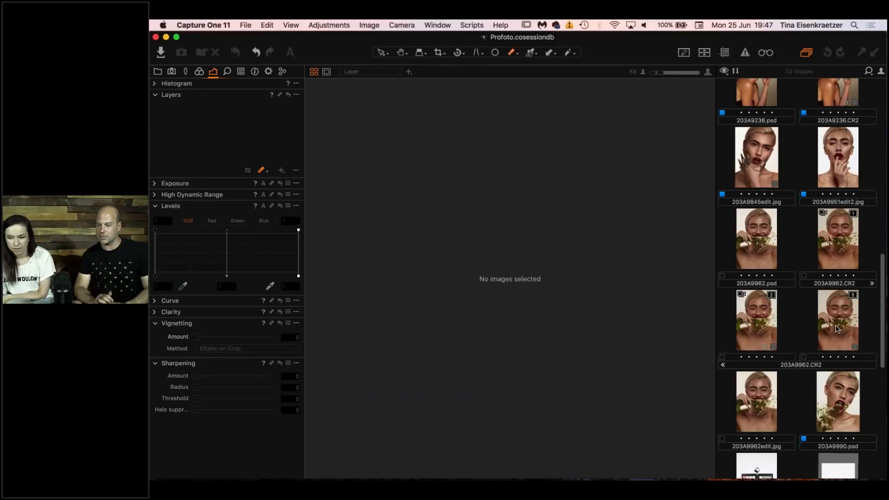
left_click(837, 329)
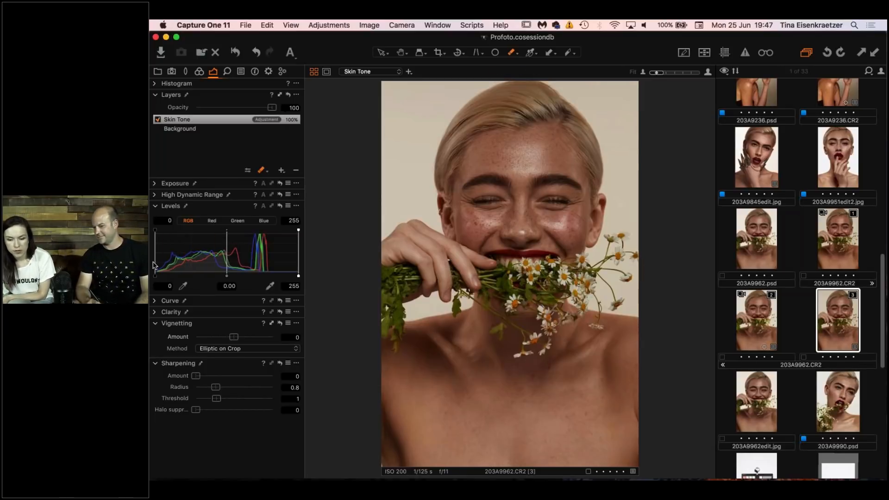
left_click(156, 206)
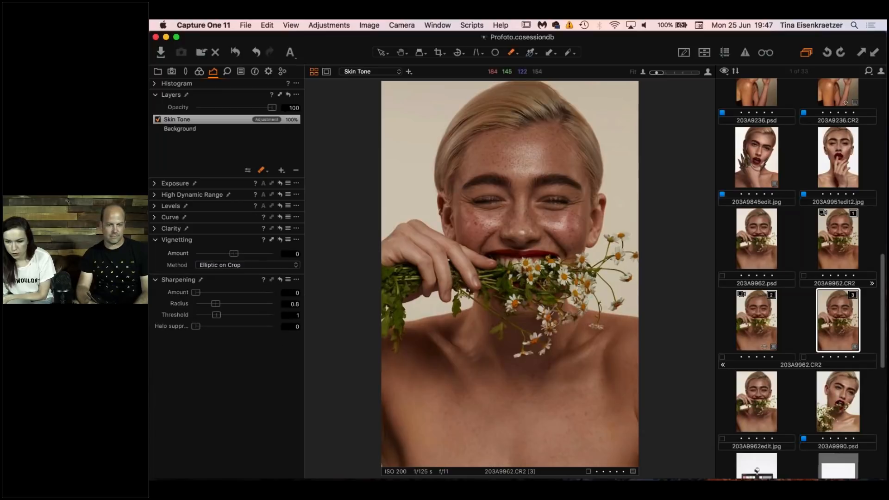
left_click(282, 171)
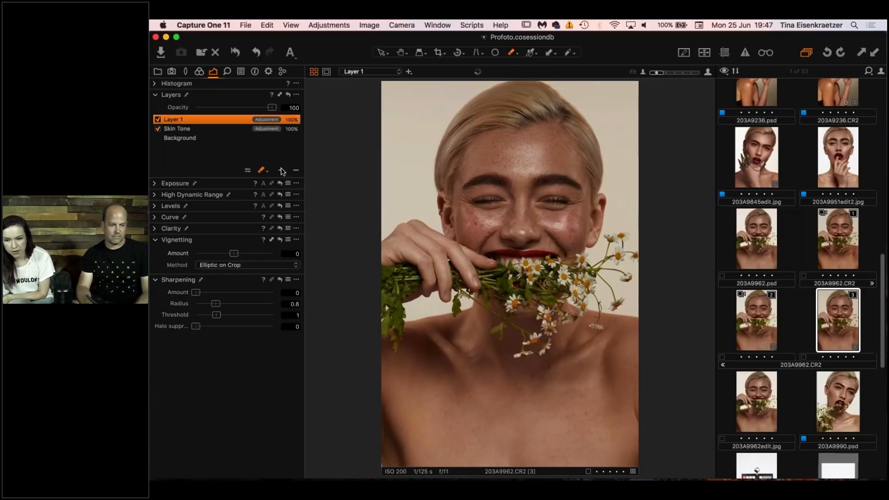
double_click(187, 119)
type("L")
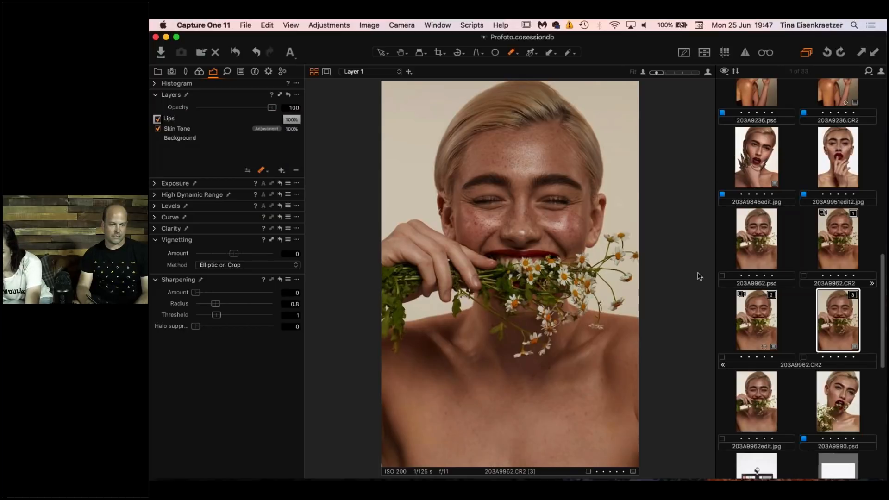
type("ips")
key("Return")
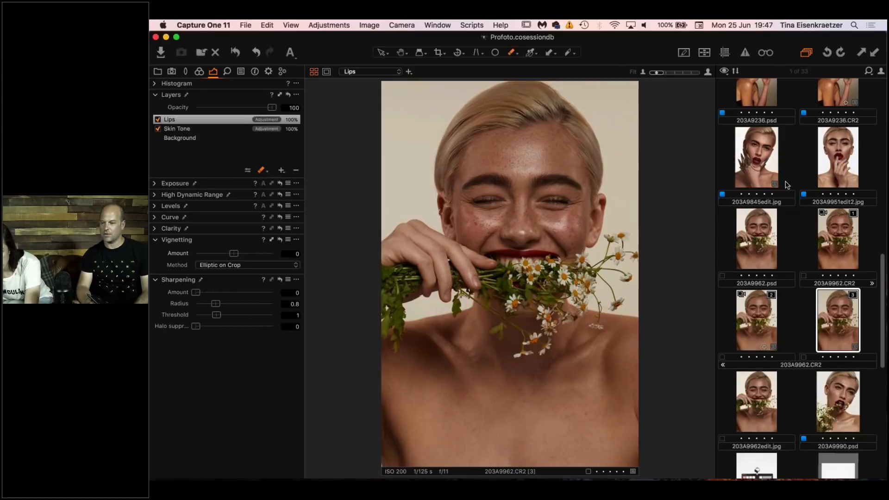
Look through the session's image thumbnails and reselect variant 3 of 203A9962.CR2.
left_click(801, 168)
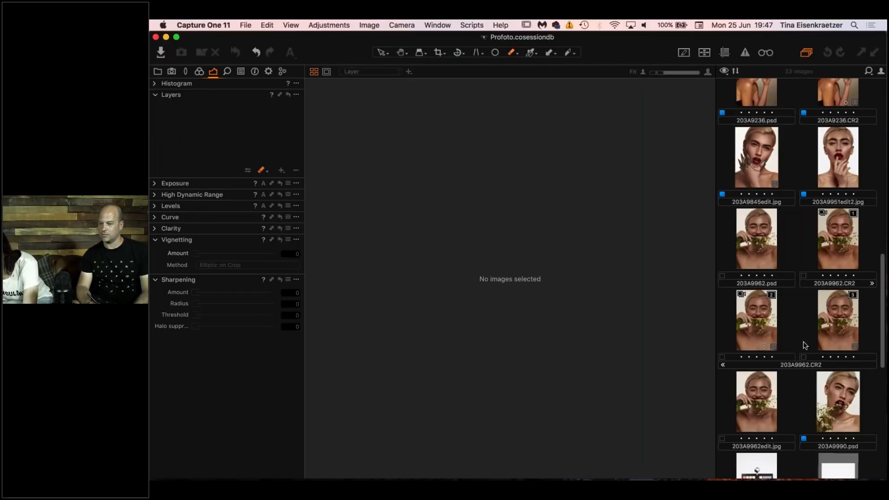
scroll(883, 320, "up", 3)
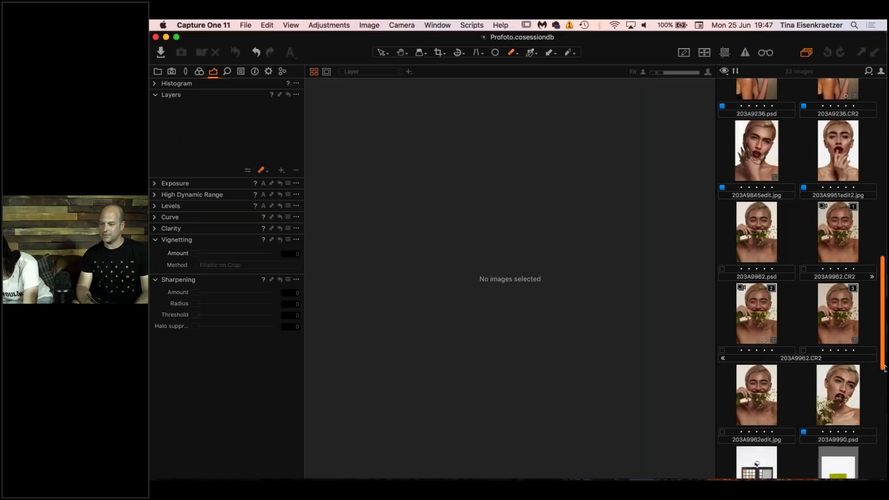
scroll(884, 303, "up", 5)
scroll(884, 306, "up", 8)
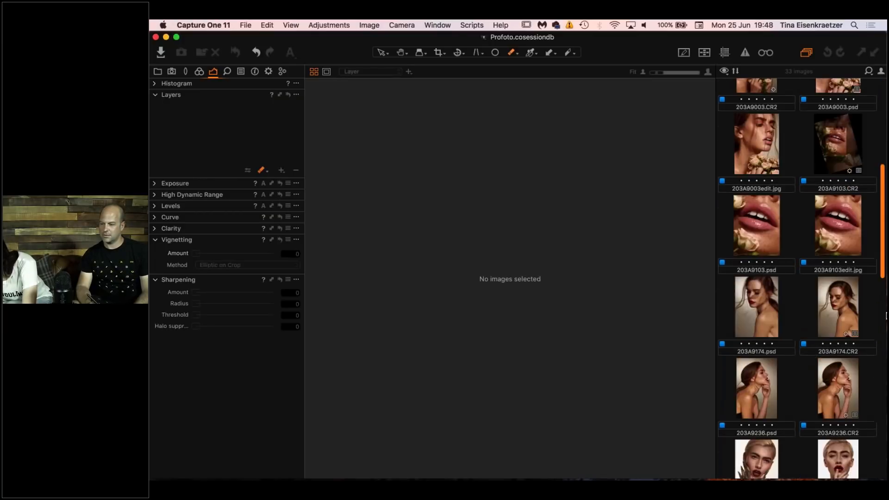
scroll(885, 315, "down", 15)
scroll(885, 356, "down", 4)
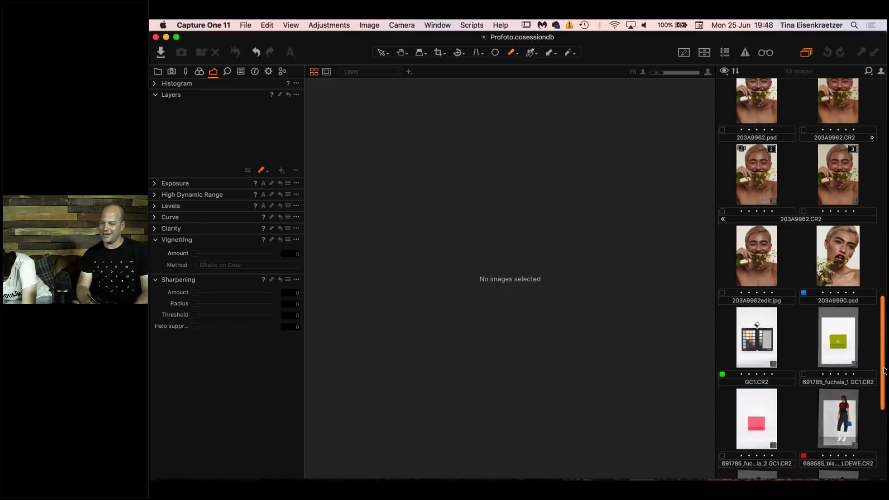
scroll(884, 371, "up", 5)
left_click(844, 341)
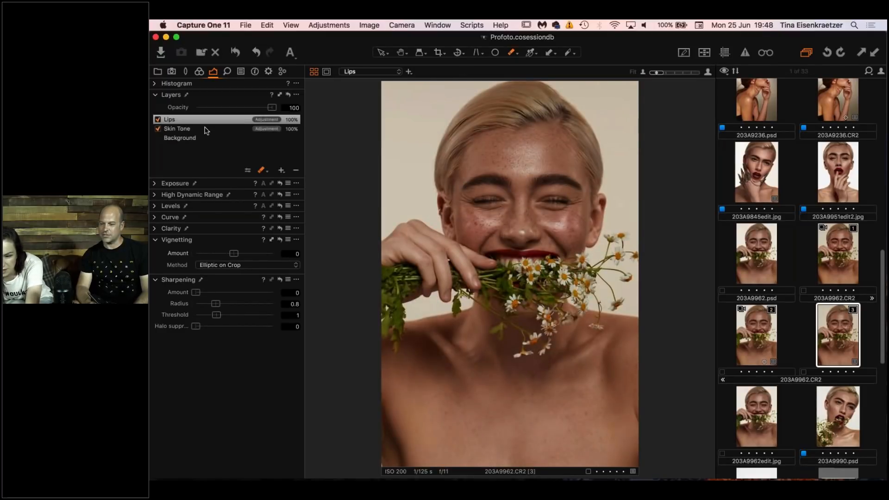
Paint a mask on the Lips layer over the upper lip and the visible part of the lower lip.
left_click(204, 120)
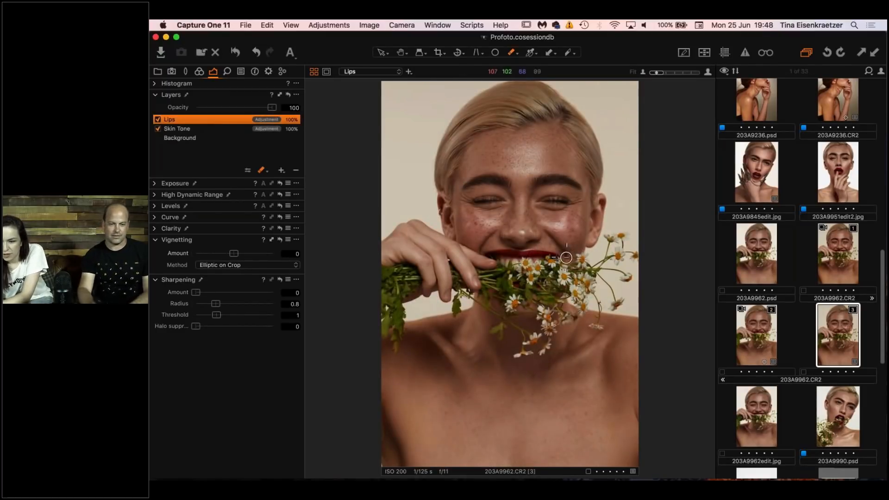
left_click(708, 73)
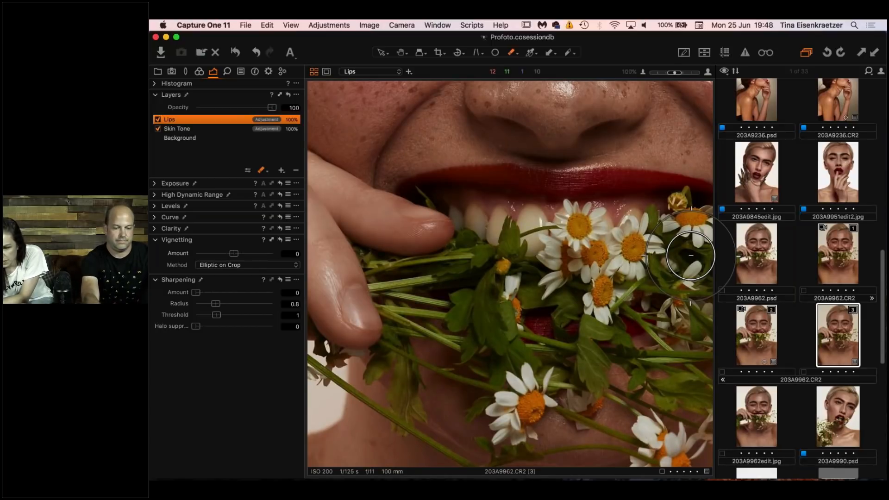
left_click_drag(674, 73, 667, 73)
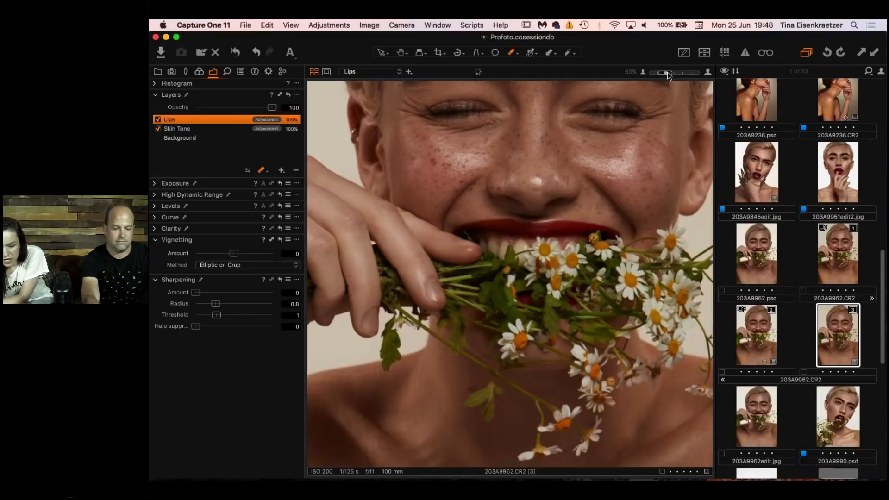
left_click(267, 171)
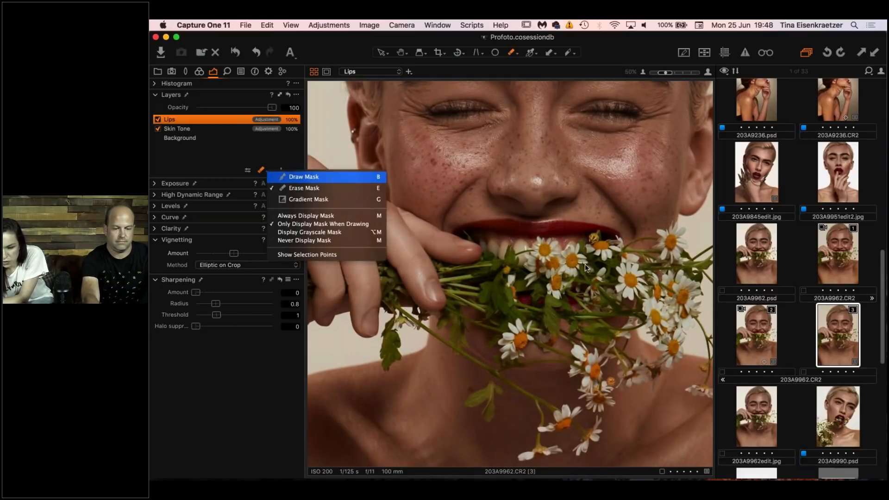
left_click(304, 176)
right_click(531, 235)
mouse_move(531, 236)
left_mouse_down()
mouse_move(471, 231)
mouse_move(494, 224)
mouse_move(606, 236)
mouse_move(463, 233)
mouse_move(524, 225)
mouse_move(614, 239)
mouse_move(571, 228)
mouse_move(592, 231)
mouse_move(464, 232)
mouse_move(525, 227)
mouse_move(606, 237)
mouse_move(542, 252)
left_mouse_up()
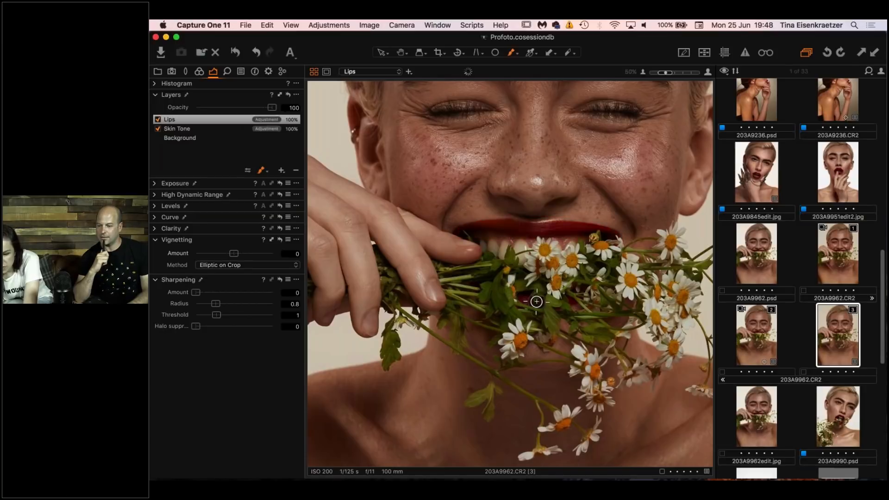
key("m")
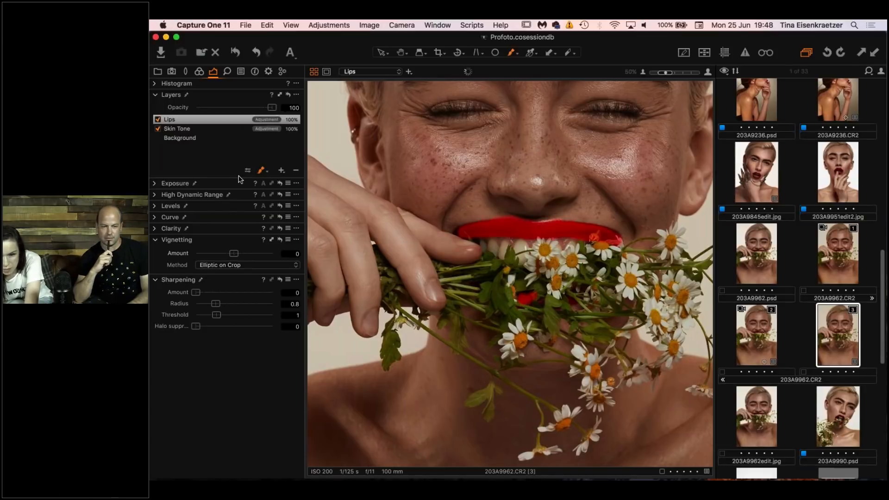
Refine the Lips layer's mask with a radius of 34, previewing the mask over the mouth.
right_click(200, 119)
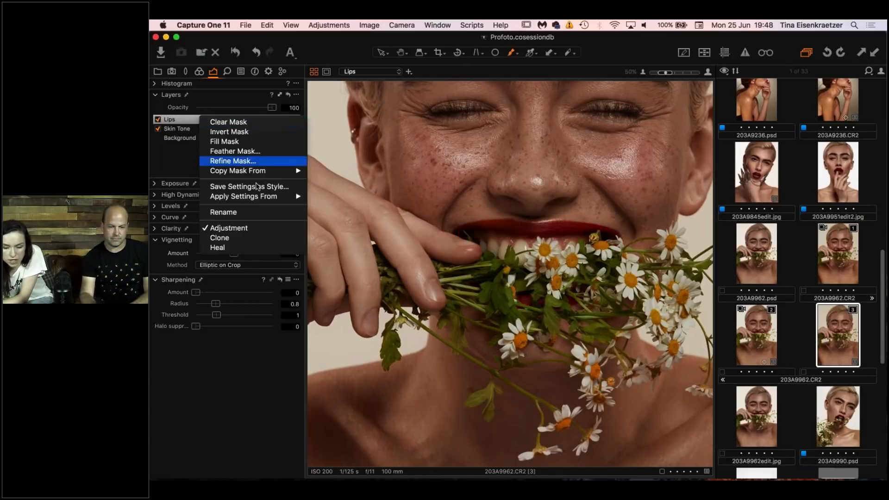
left_click(230, 162)
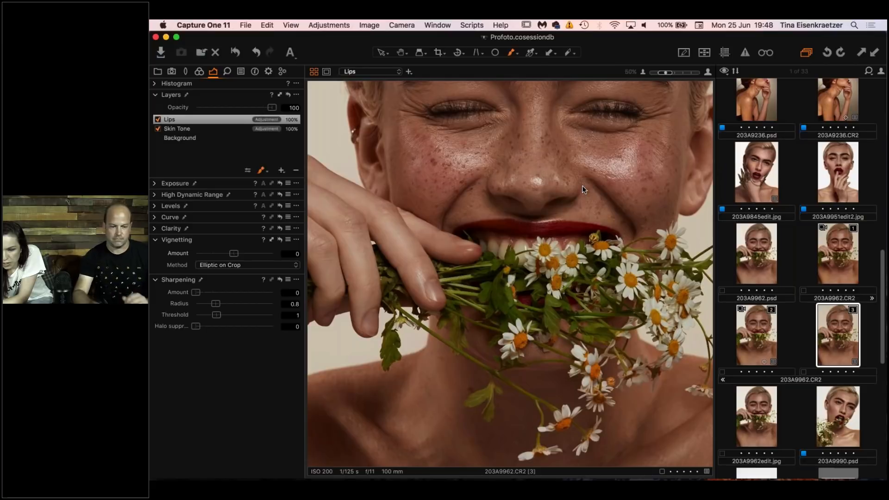
left_click(480, 164)
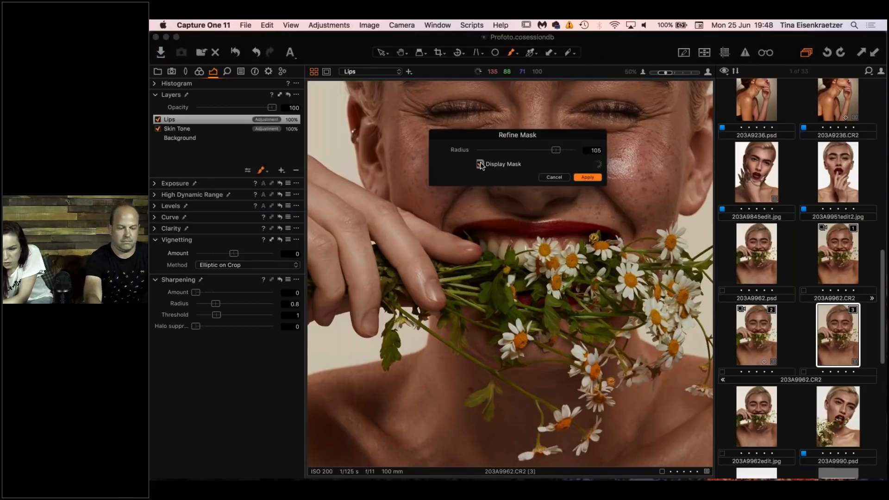
left_click_drag(549, 158, 745, 135)
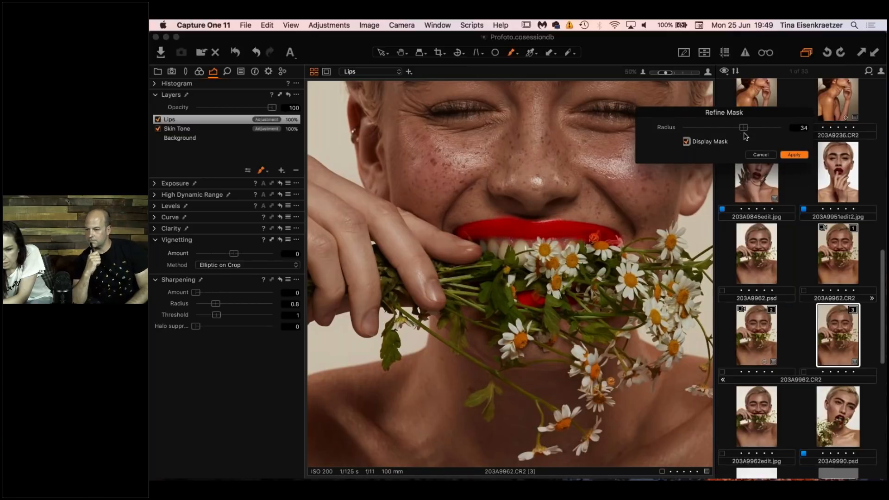
left_click(791, 156)
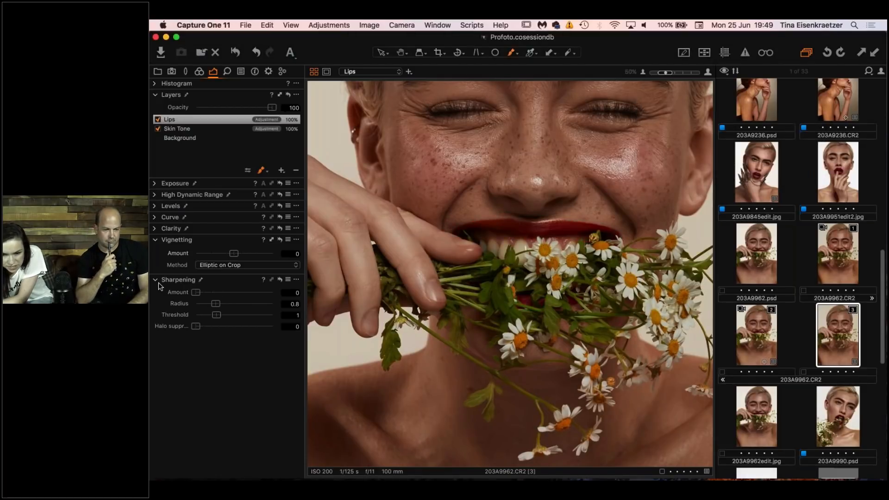
Sample the red of the upper lip as an advanced Color Editor selection on the Lips layer.
left_click(199, 72)
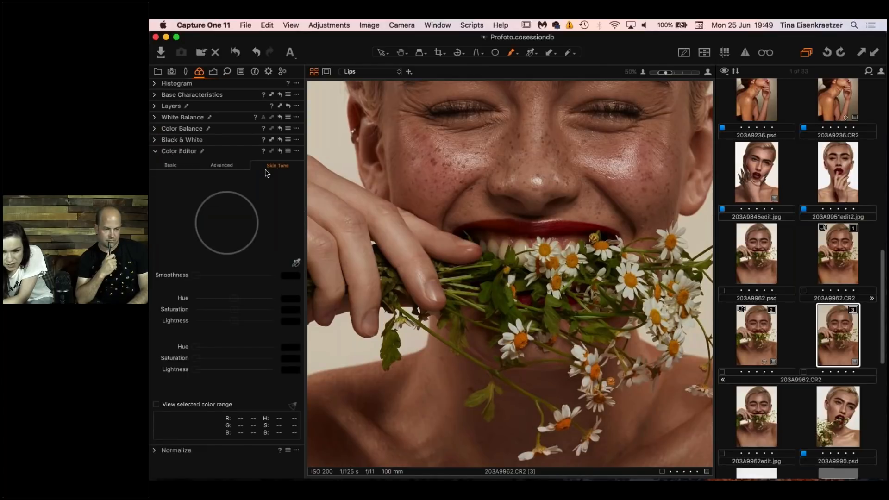
left_click(226, 167)
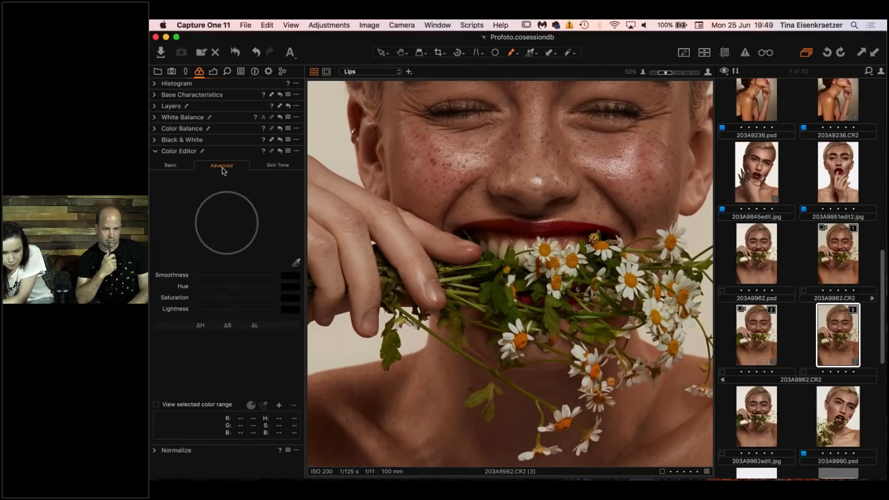
left_click(295, 264)
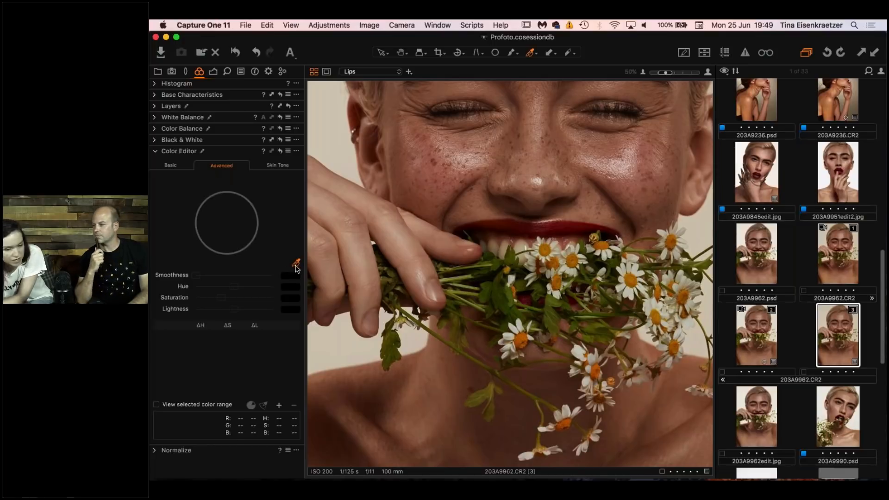
left_click(562, 223)
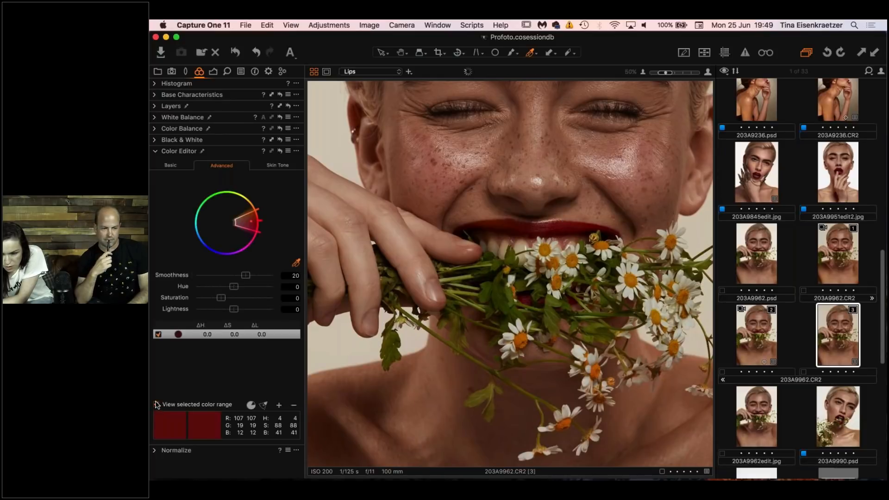
left_click(157, 405)
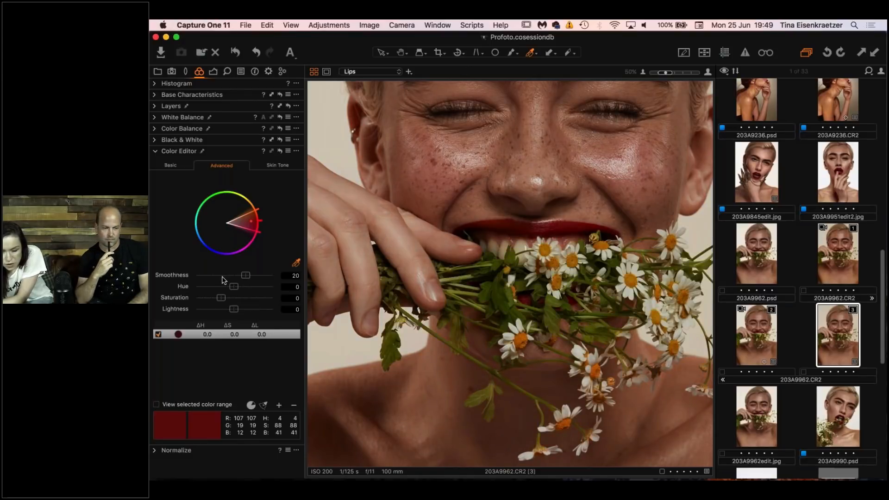
Test hue shifts of -30 and 30 on the lip colour, and settle on hue -2, saturation 14.1 and lightness 2.7.
left_click_drag(233, 286, 188, 291)
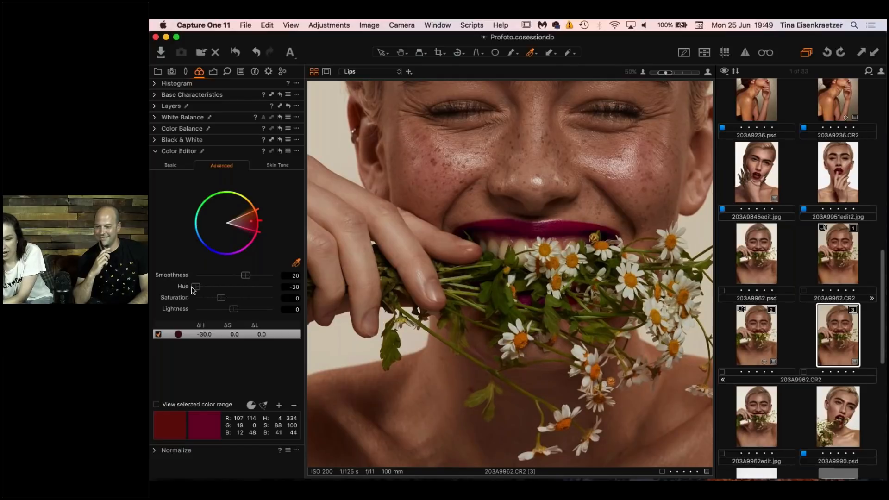
left_click(272, 286)
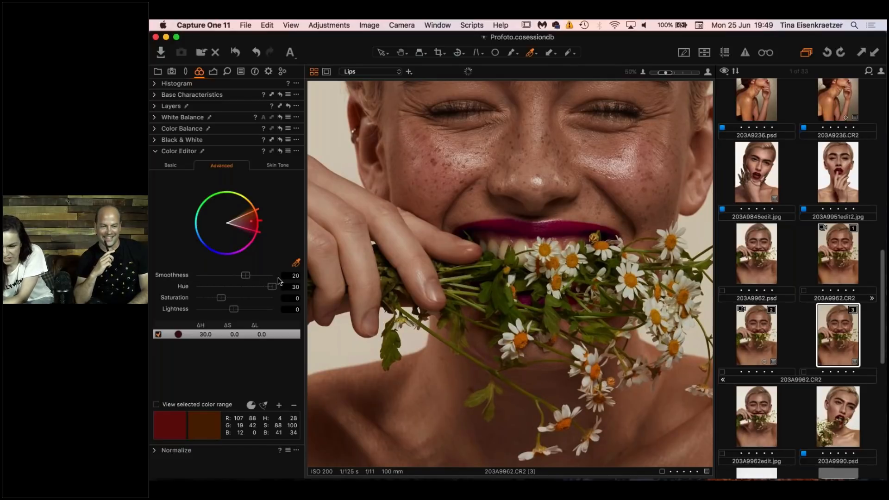
left_click_drag(272, 287, 222, 302)
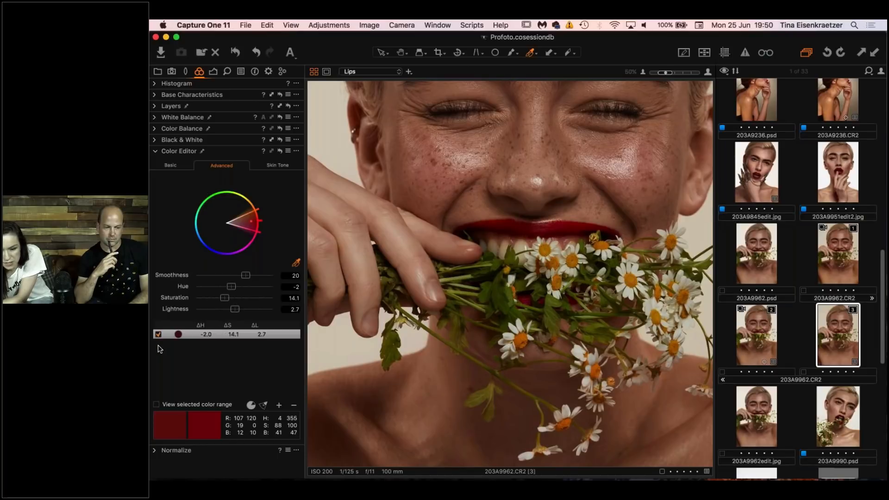
Compare the portrait with and without the Lips layer.
left_click(155, 106)
left_click(157, 132)
left_click(157, 131)
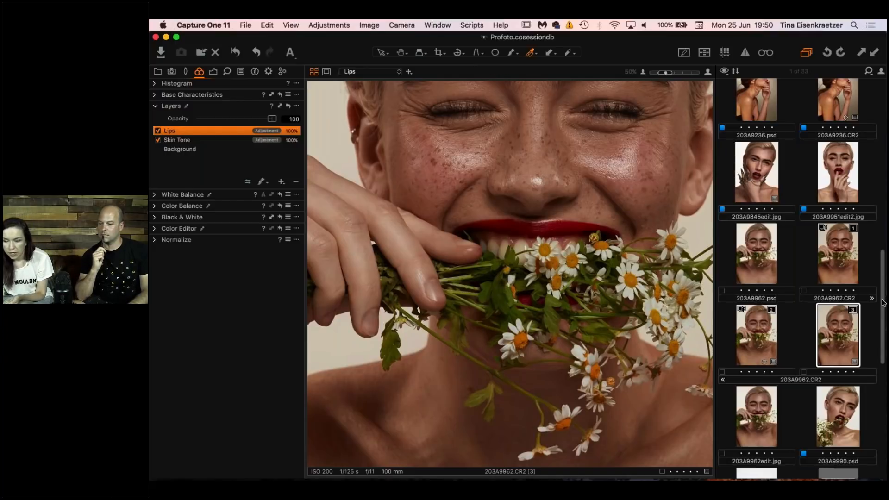
Open the purse photo 691785_fuchsia_1 GC1.CR2 and show its advanced Color Editor corrections.
scroll(880, 353, "down", 10)
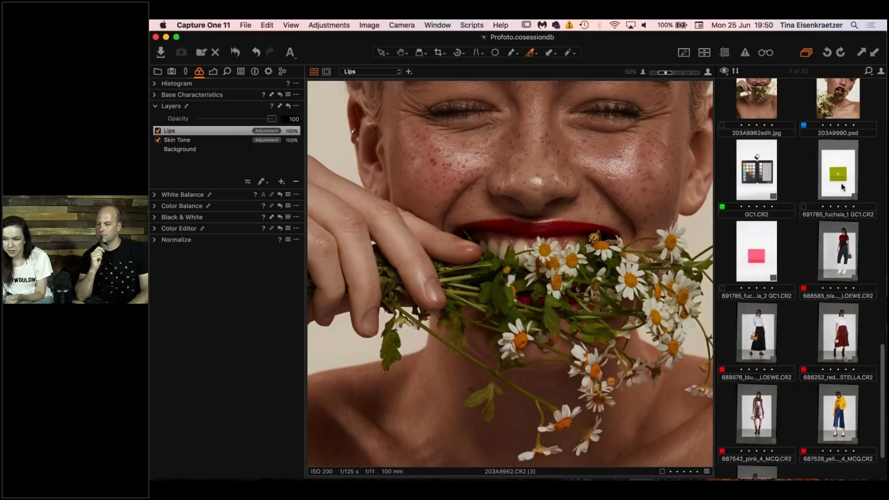
left_click(828, 182)
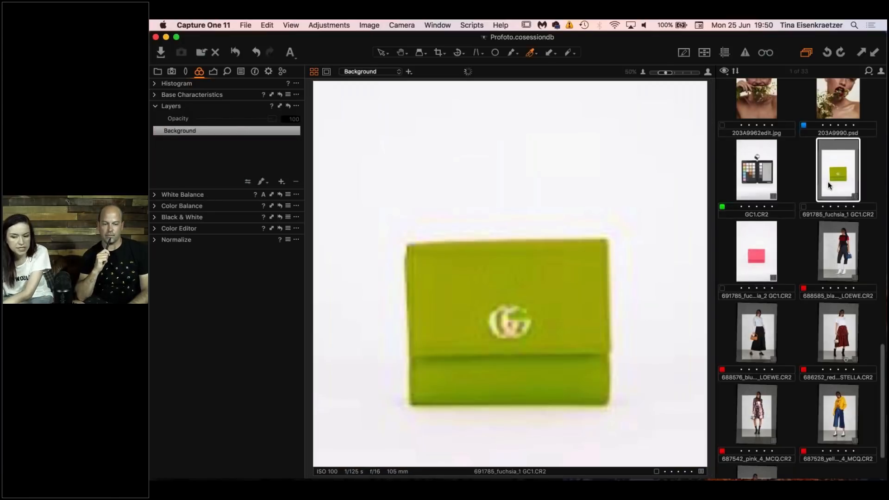
left_click(156, 206)
left_click(208, 207)
left_click(162, 279)
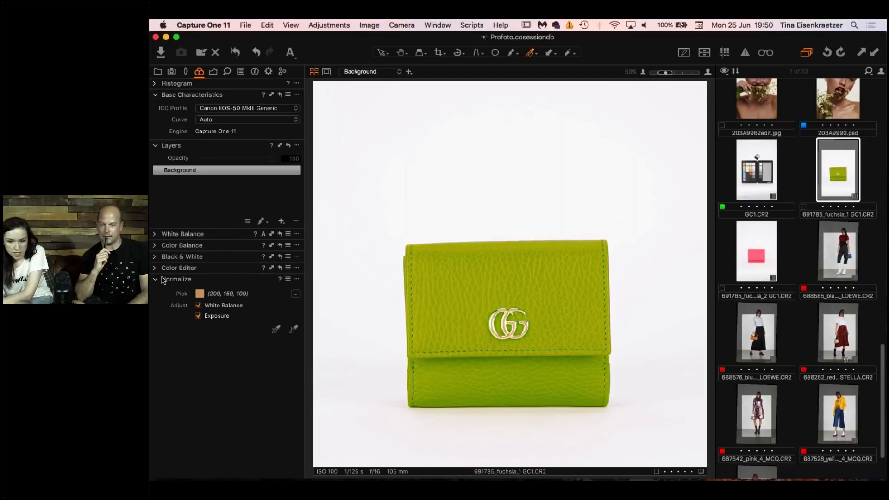
left_click(155, 268)
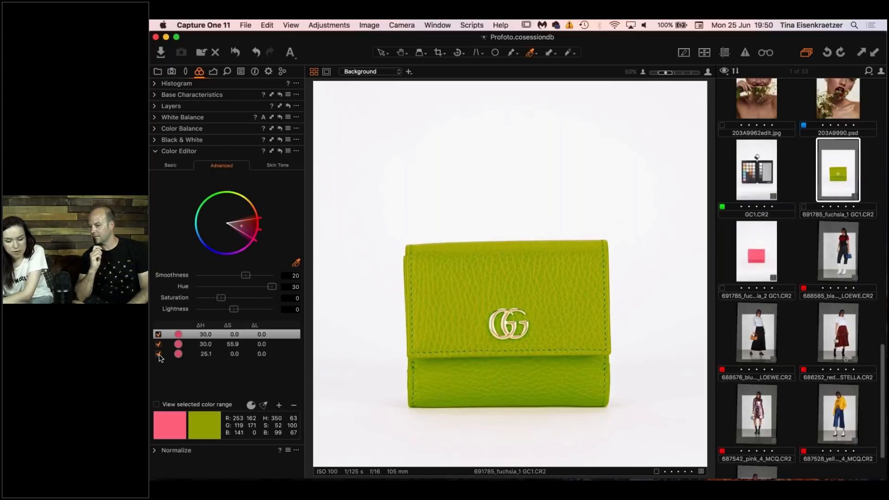
Switch the purse's three pink colour corrections off and back on to compare its original and shifted colours.
left_click(158, 334)
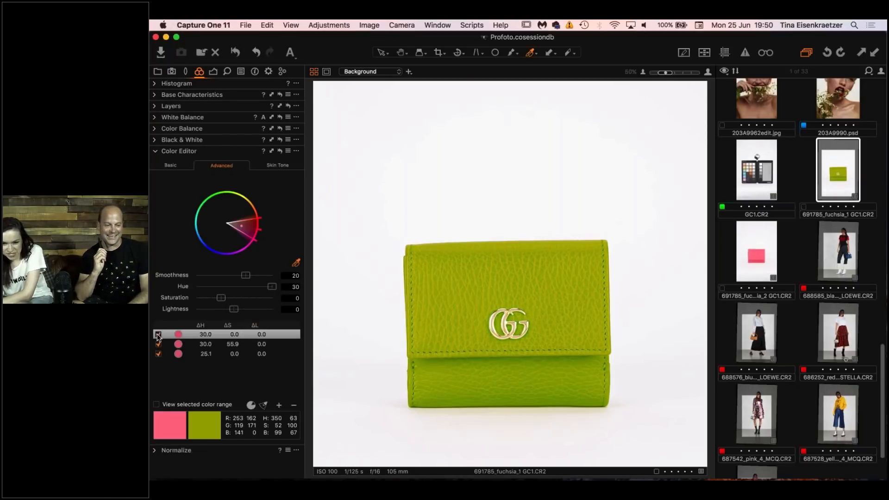
left_click(158, 354)
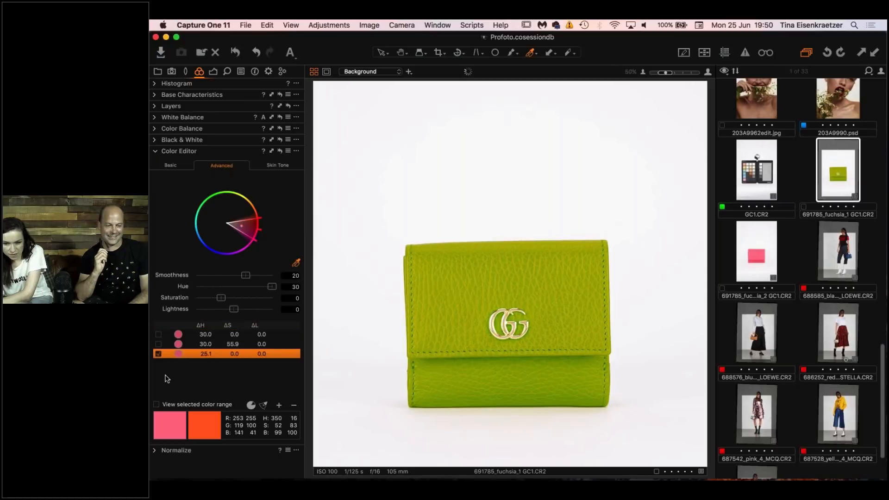
left_click(158, 334)
left_click(158, 354)
left_click(158, 334)
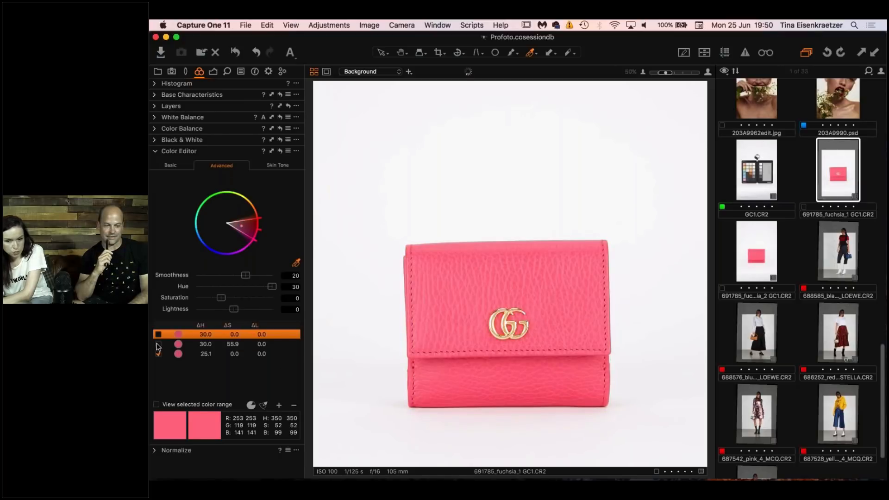
left_click(157, 344)
left_click(158, 334)
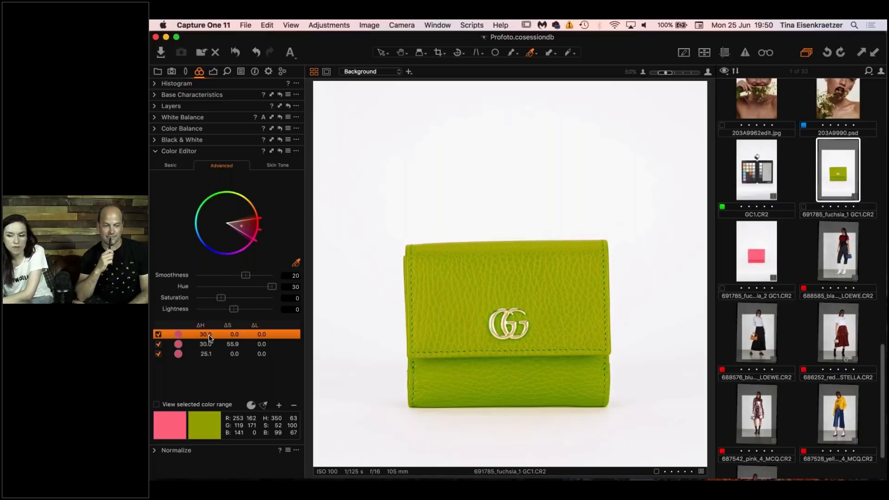
Return to variant 3 of 203A9962.CR2 and show its list of layers.
left_click(883, 370)
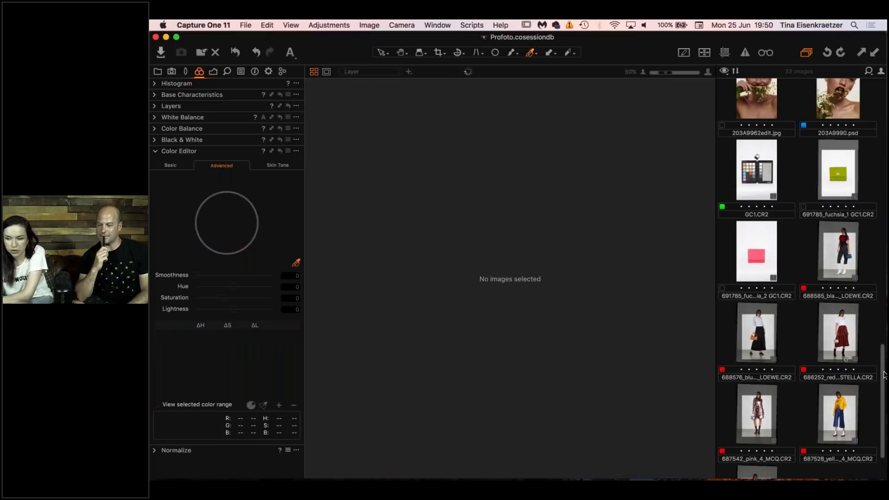
left_click_drag(883, 371, 884, 280)
left_click(832, 308)
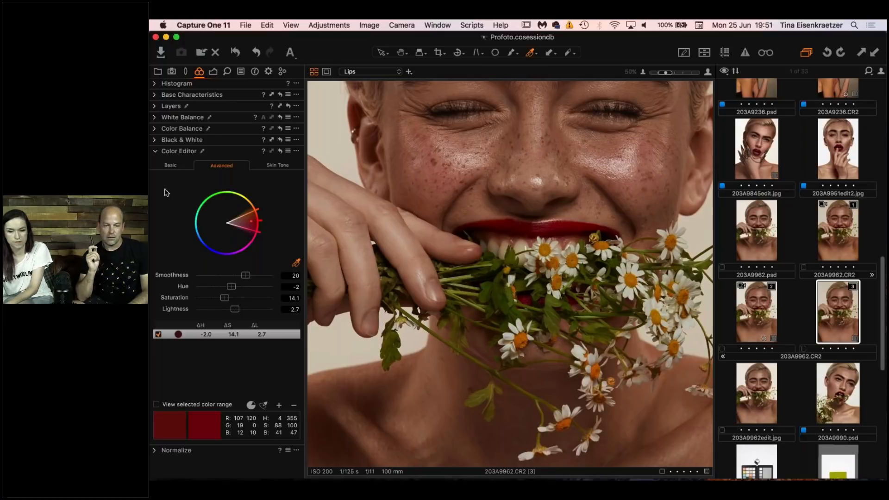
left_click(155, 106)
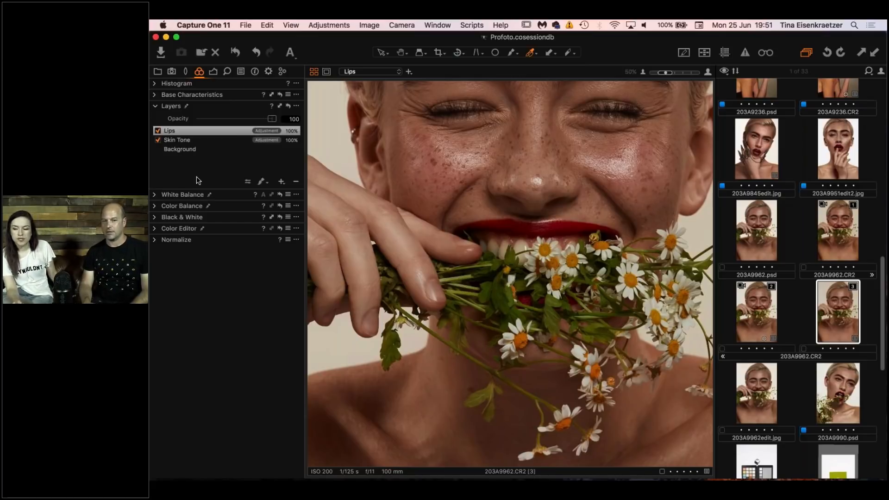
View variant 2 of 203A9962.CR2 with its layer list and the commands available for the variant.
left_click(771, 316)
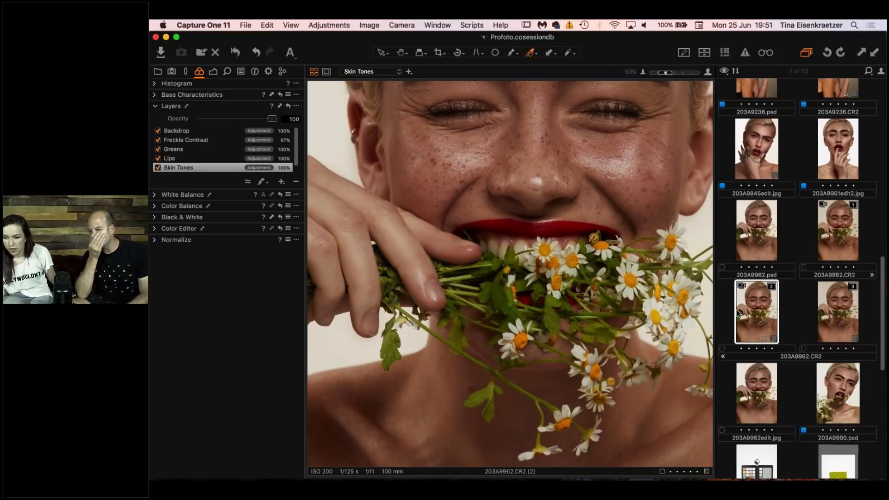
right_click(764, 316)
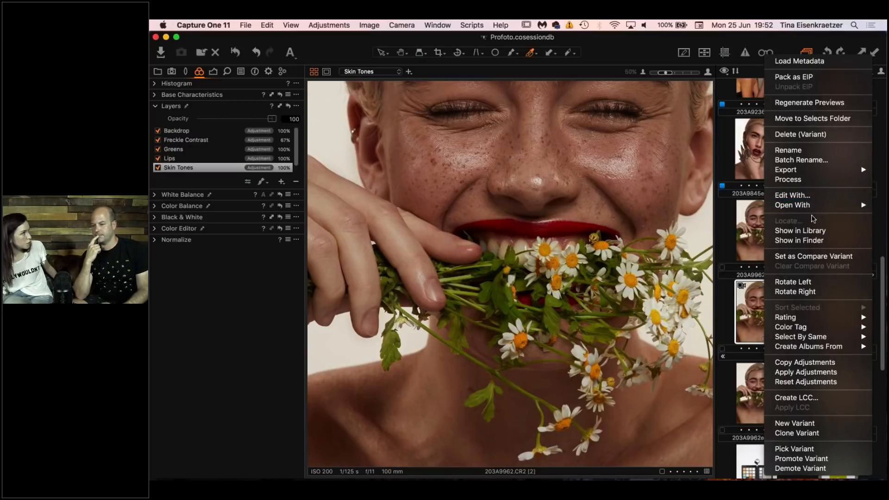
left_click(721, 325)
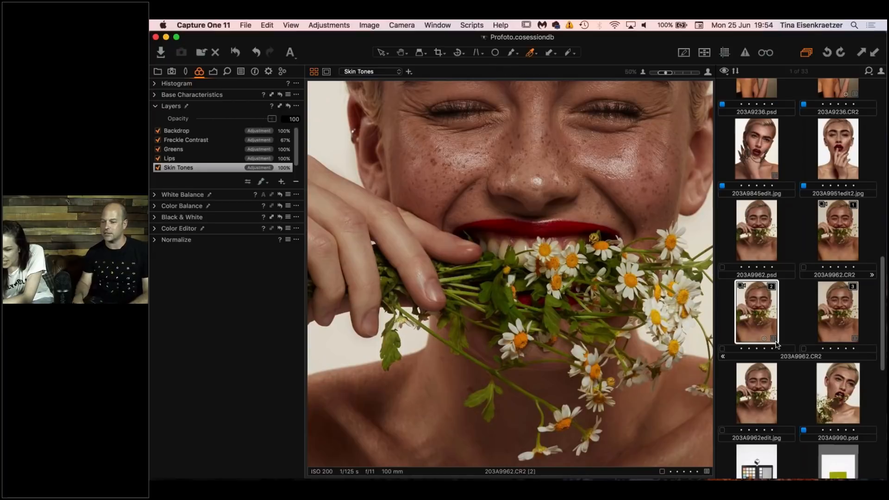
Add a new adjustment layer named Freckles above Lips on variant 3 of 203A9962.CR2.
left_click(842, 313)
left_click(282, 182)
double_click(196, 131)
type("Freckles")
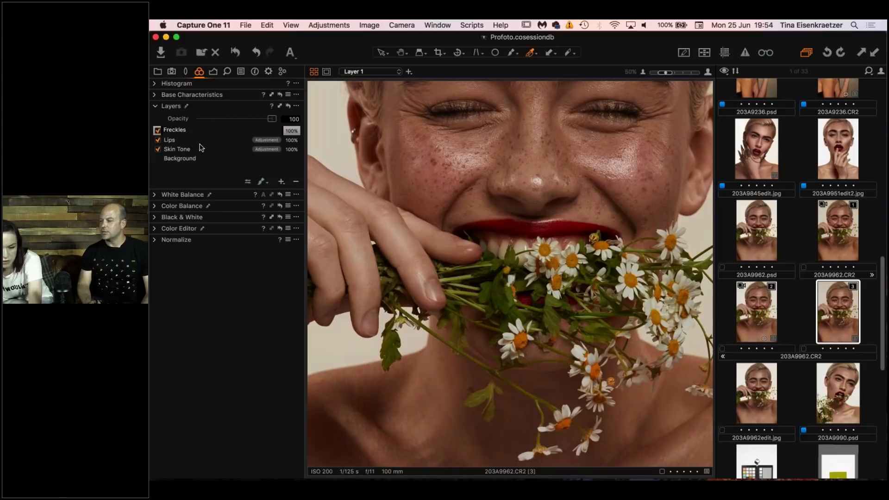
key("Return")
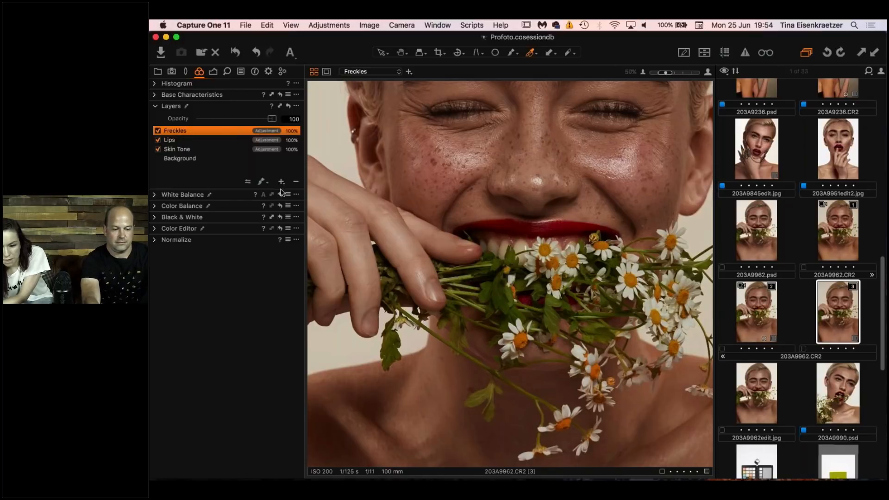
Adjust the mask brush size and paint the Freckles layer's mask over both cheeks and the nose.
left_click(262, 182)
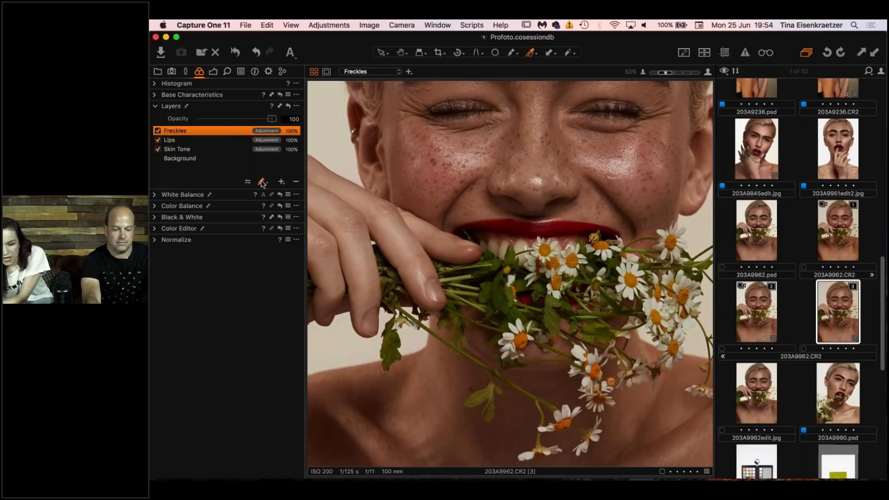
right_click(431, 171)
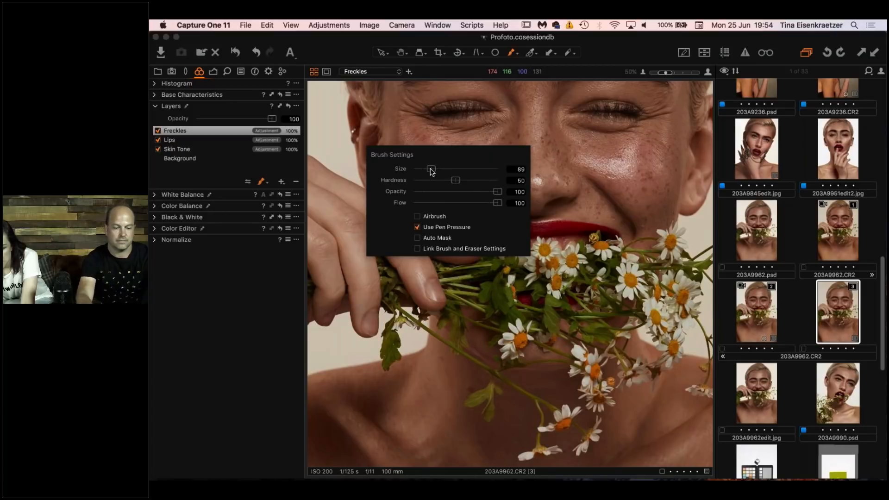
mouse_move(430, 170)
left_mouse_down()
mouse_move(442, 170)
mouse_move(435, 180)
left_mouse_up()
left_click_drag(406, 139, 429, 158)
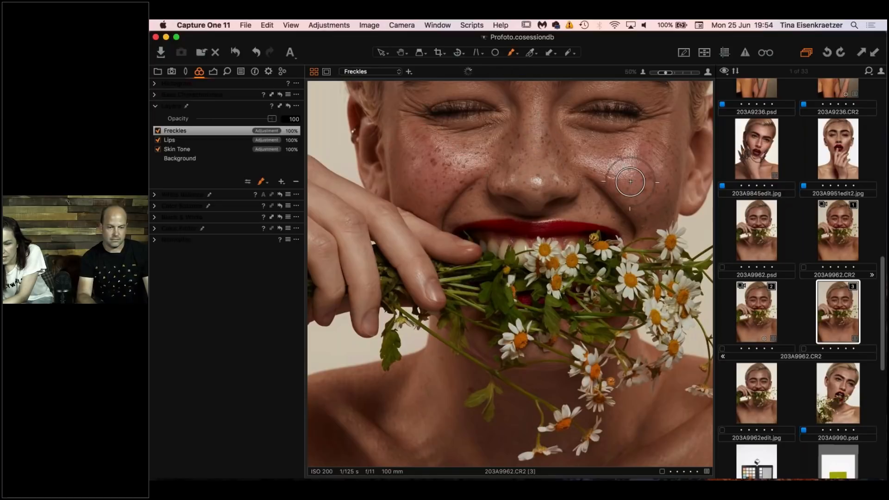
mouse_move(649, 180)
left_mouse_down()
mouse_move(659, 145)
mouse_move(654, 159)
left_mouse_up()
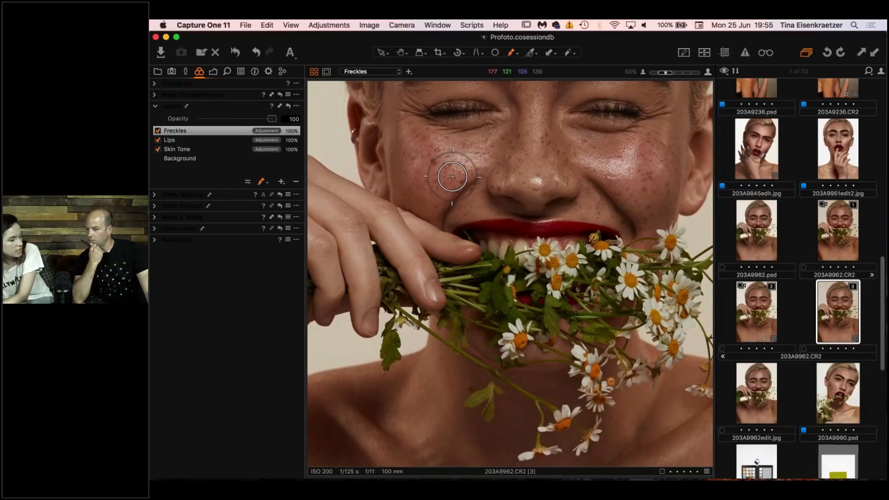
mouse_move(523, 171)
left_mouse_down()
mouse_move(518, 144)
mouse_move(609, 164)
left_mouse_up()
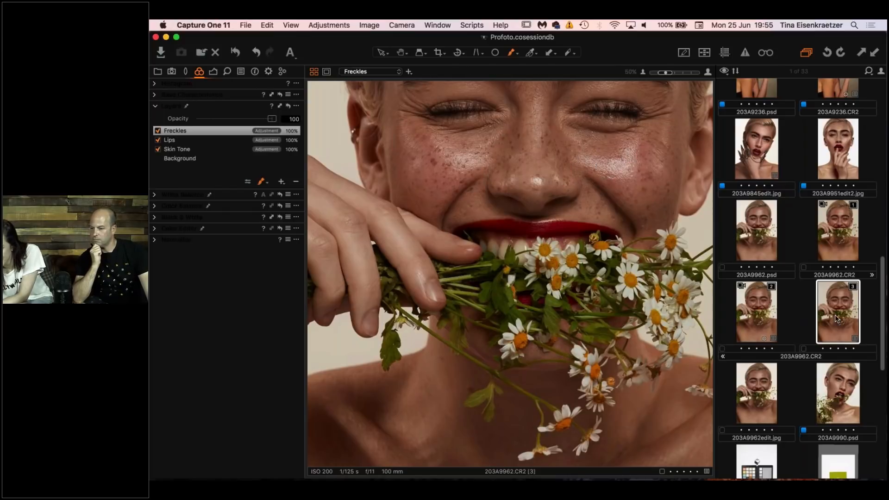
Extend the Freckles layer's mask onto the forehead and check the painted areas with the mask overlay.
left_click(657, 71)
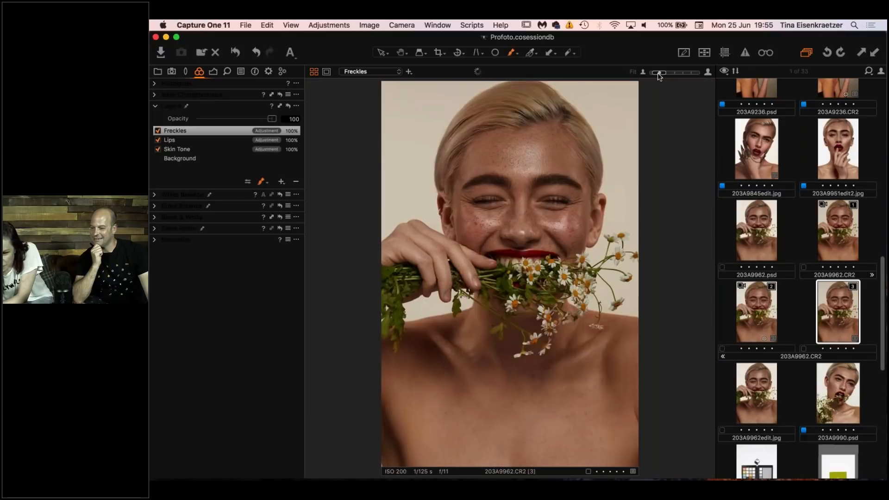
left_click(495, 156)
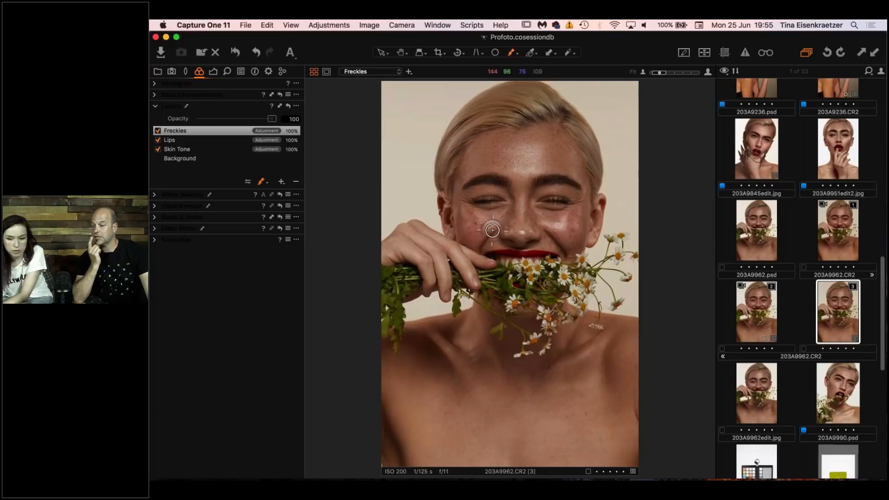
key("m")
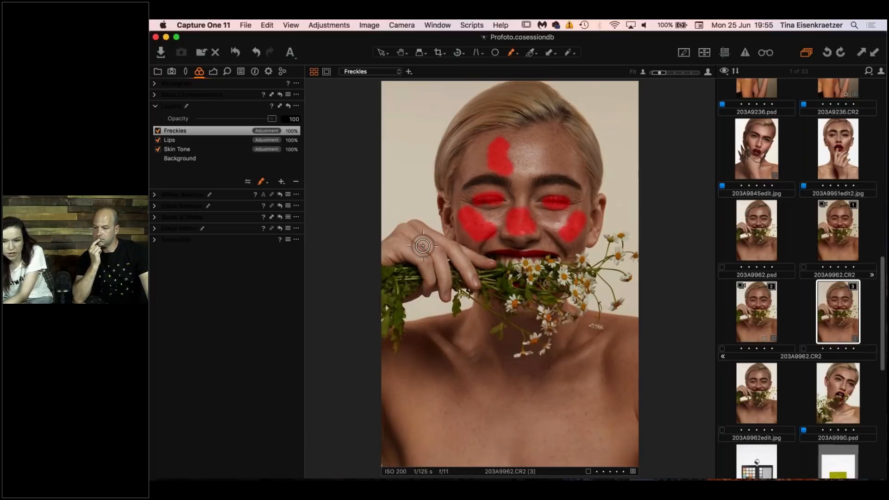
key("m")
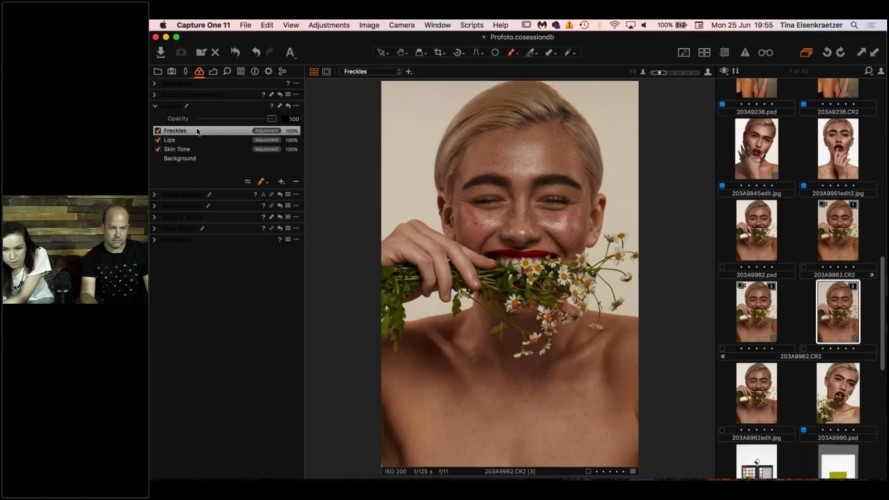
Set the sharpening amount on the Freckles layer to 221.
left_click(213, 74)
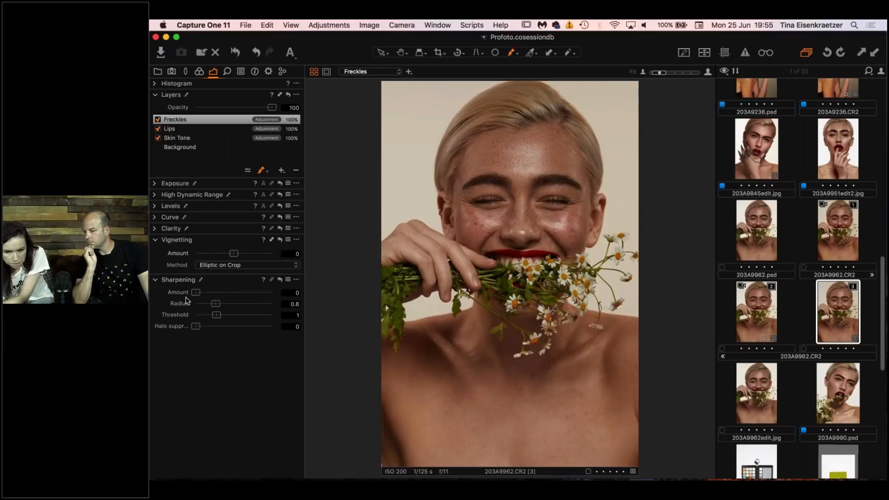
left_click_drag(196, 292, 210, 294)
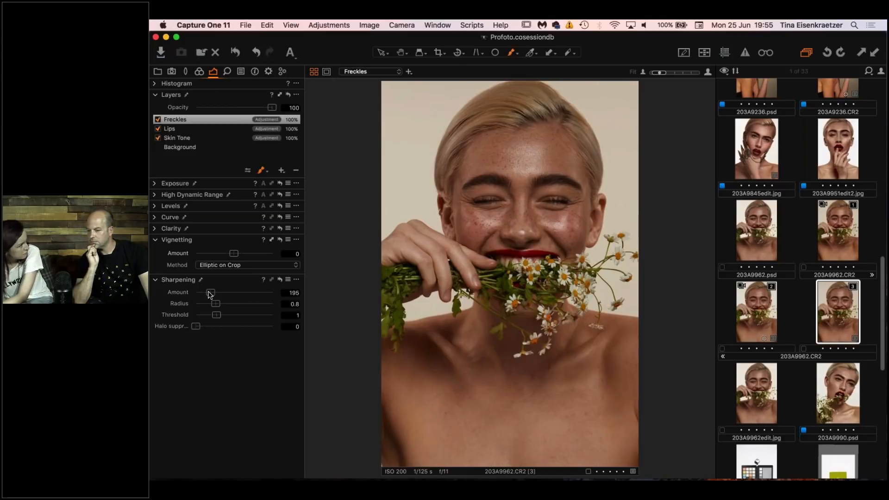
left_click_drag(210, 293, 212, 293)
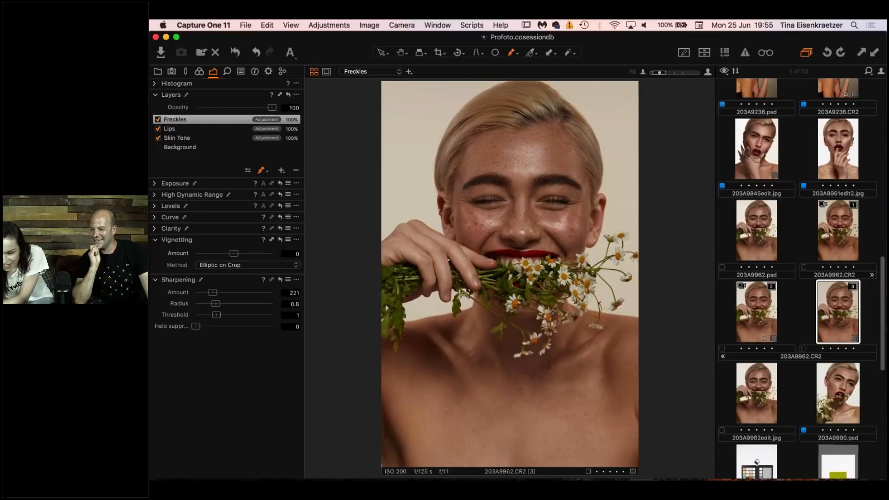
Compare the face close up with the Freckles layer switched off and on to judge the sharpening.
left_click(158, 129)
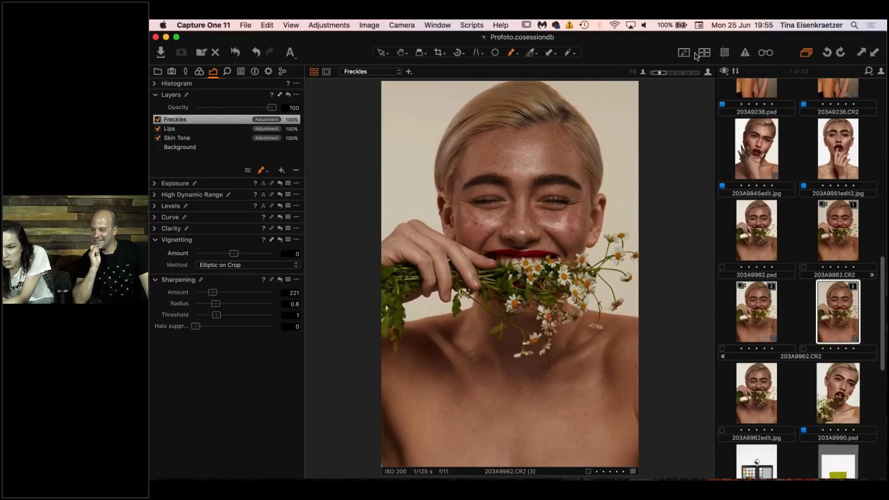
left_click(709, 72)
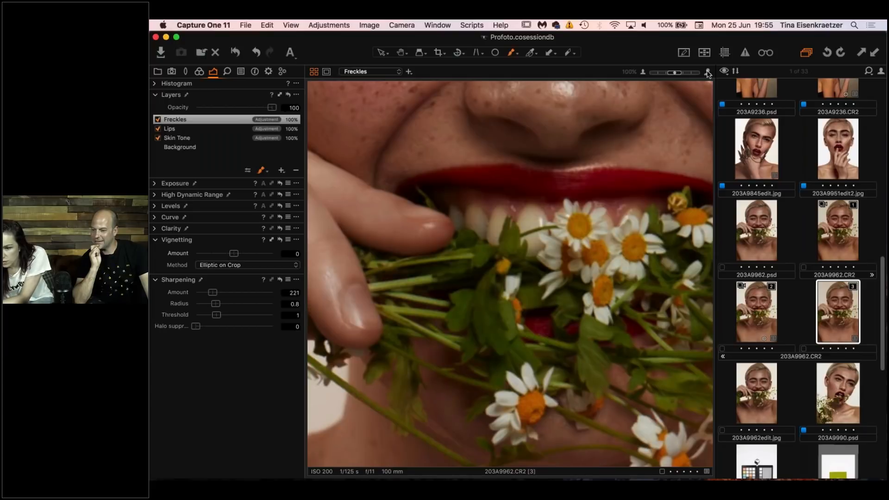
left_click(662, 73)
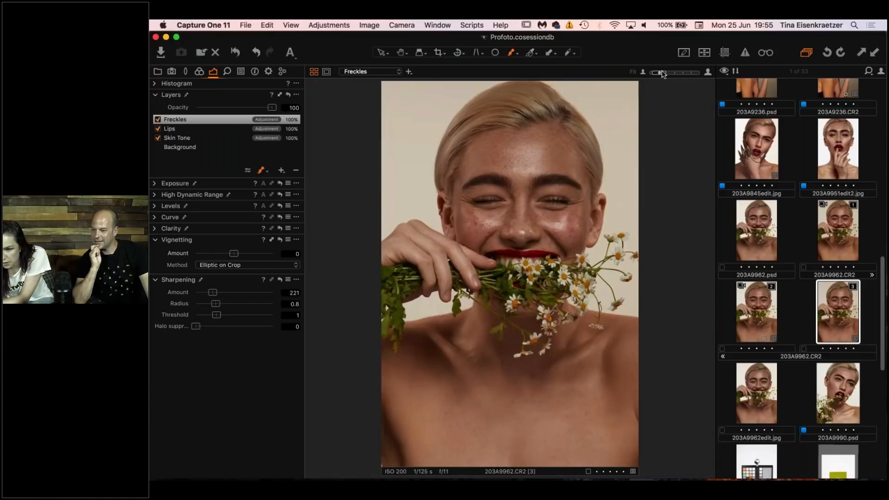
left_click_drag(663, 74, 666, 73)
left_click(665, 73)
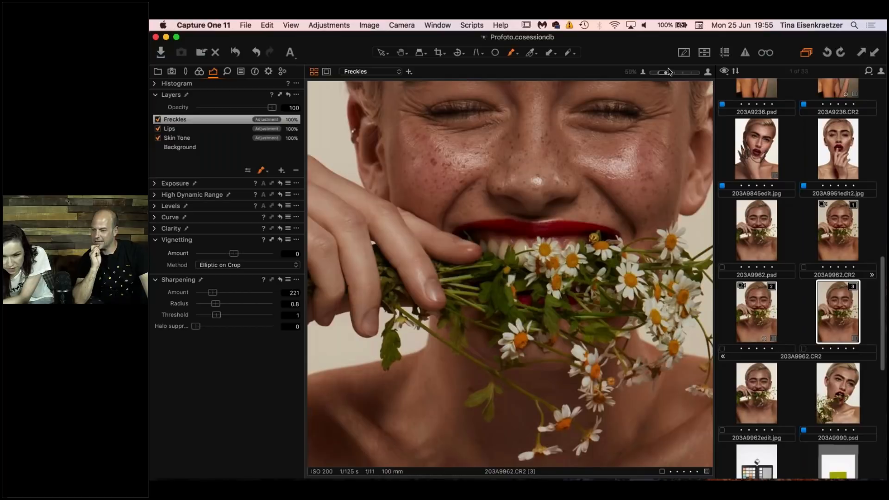
left_click(157, 119)
left_click(158, 120)
left_click(158, 119)
left_click(156, 120)
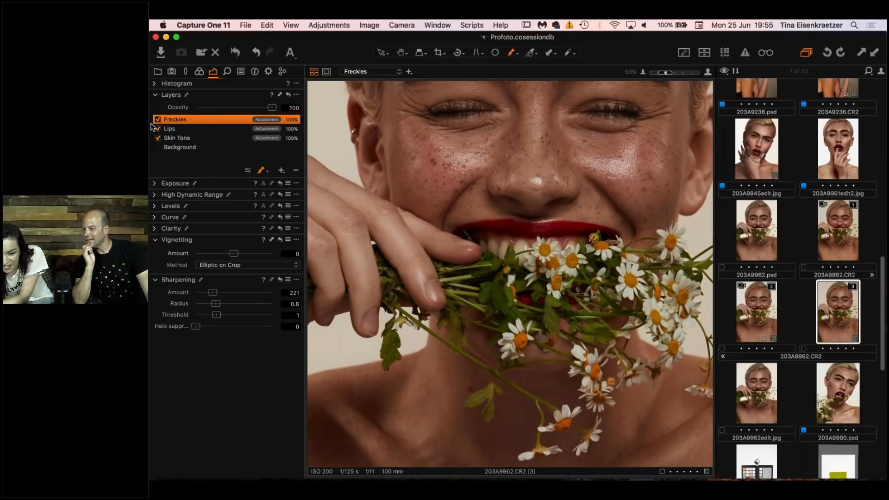
Try a sharpening amount of 899 on the Freckles layer and settle on 453.
left_click_drag(212, 292, 266, 291)
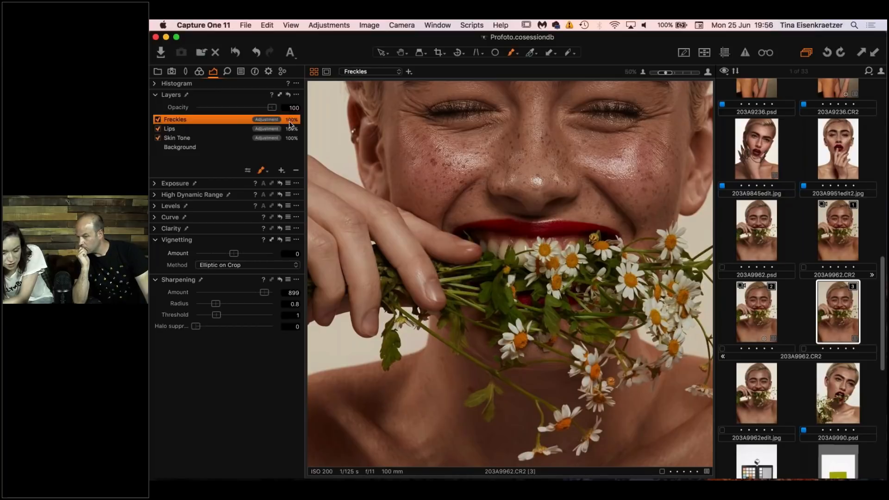
left_click(230, 292)
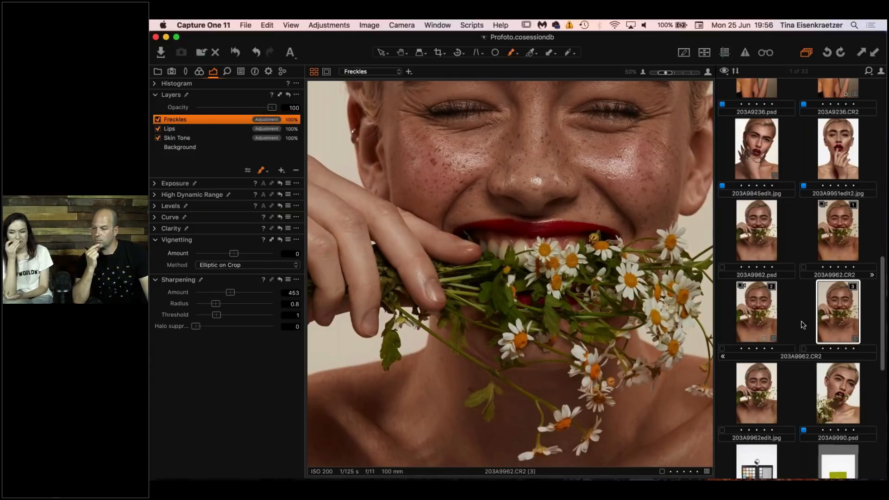
Compare variants 1 and 2 of 203A9962.CR2 side by side at full-image view.
left_click(656, 72)
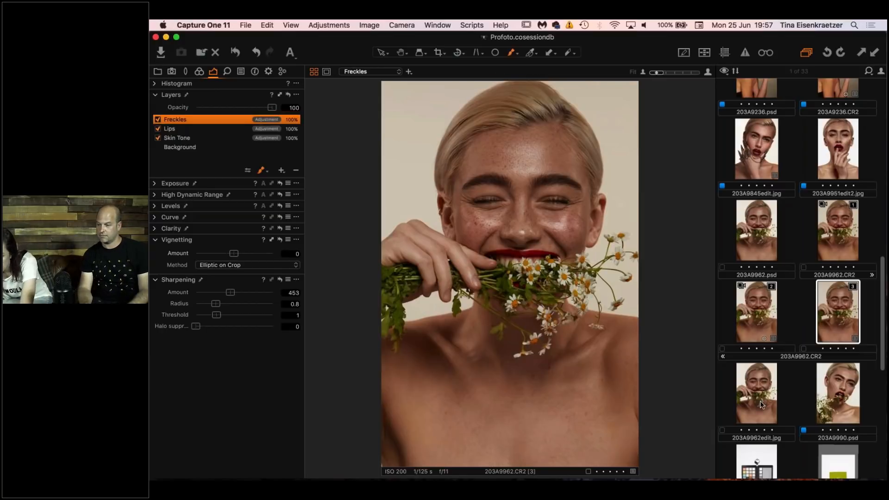
left_click(762, 315)
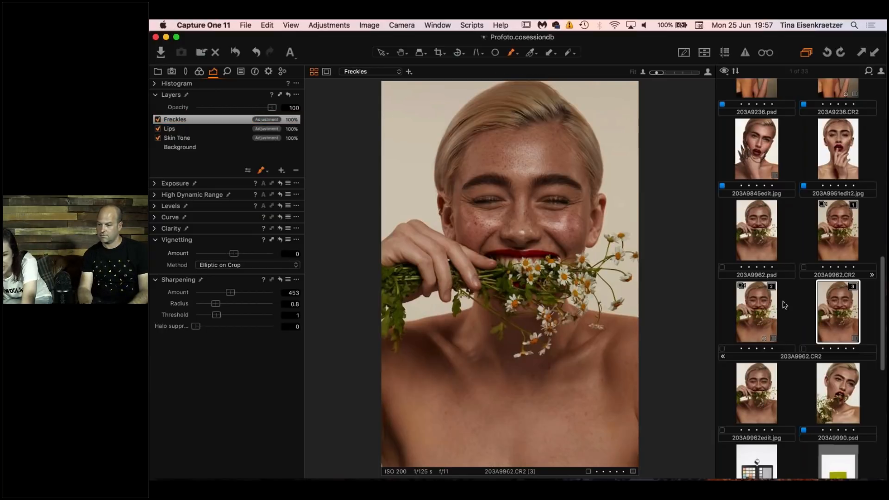
left_click(762, 317)
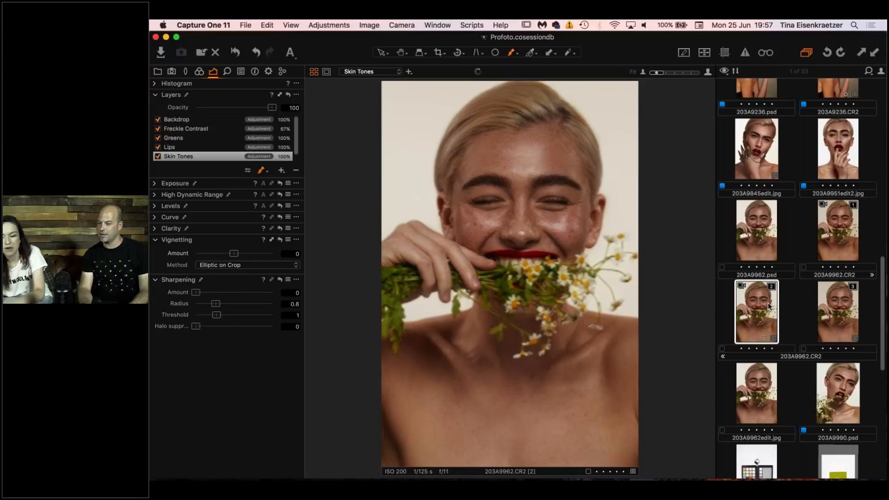
left_click(838, 245, "super")
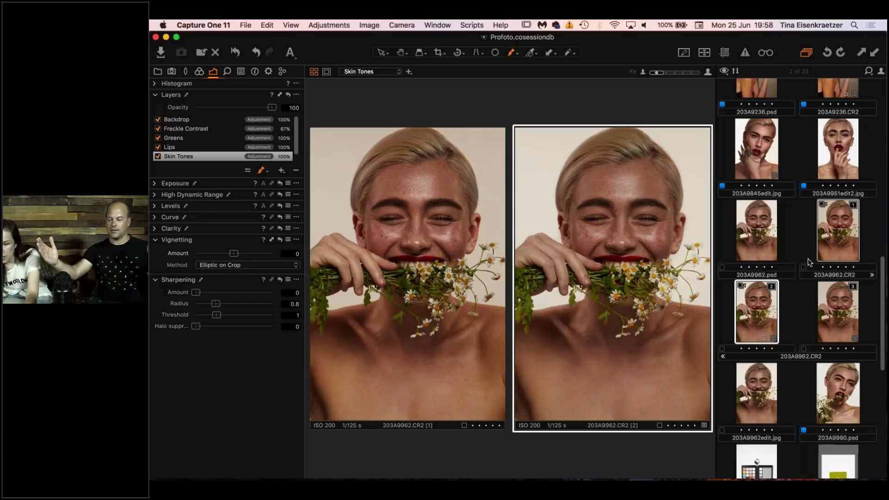
View the portraits 203A9845edit.jpg, 203A9951edit2.jpg and 203A9990.psd side by side.
left_click(790, 316)
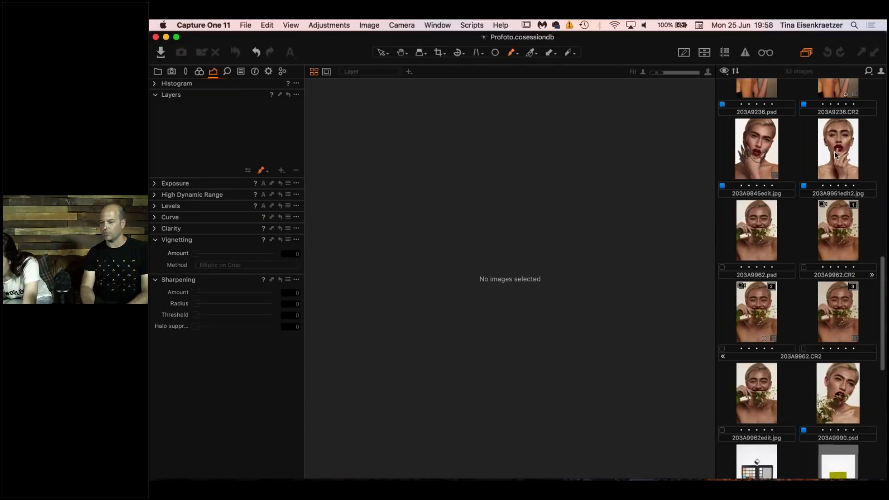
left_click(756, 148)
key("shift+Right")
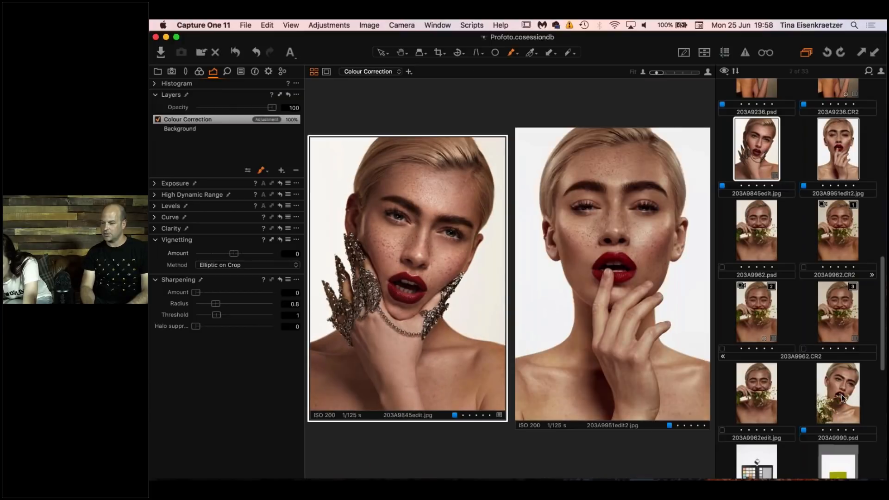
left_click(842, 397, "super")
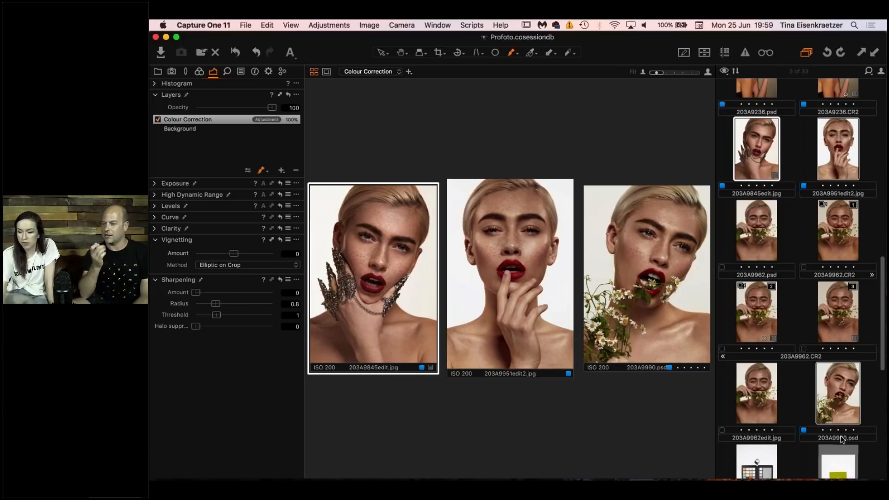
Select the six fashion images from 688585_black_and_red_4_LOEWE.CR2 through 687527_red_4_MCQ.CR2 and show them together.
left_click_drag(885, 339, 885, 365)
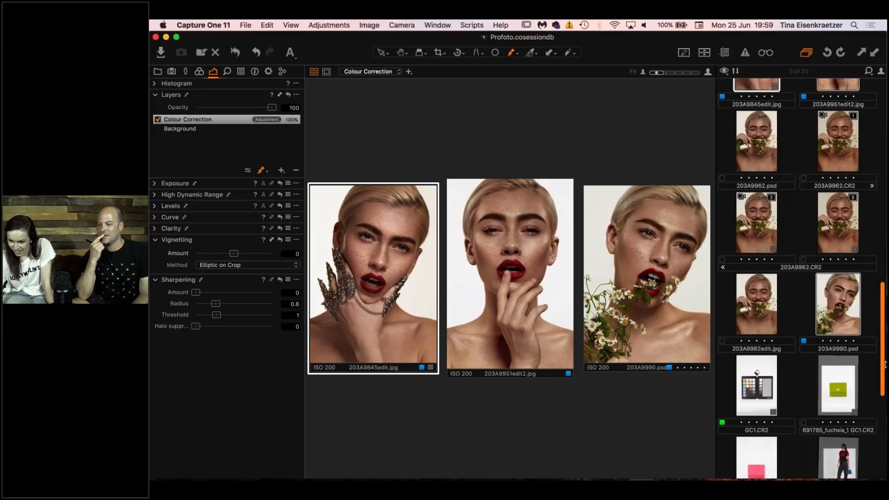
scroll(848, 311, "down", 4)
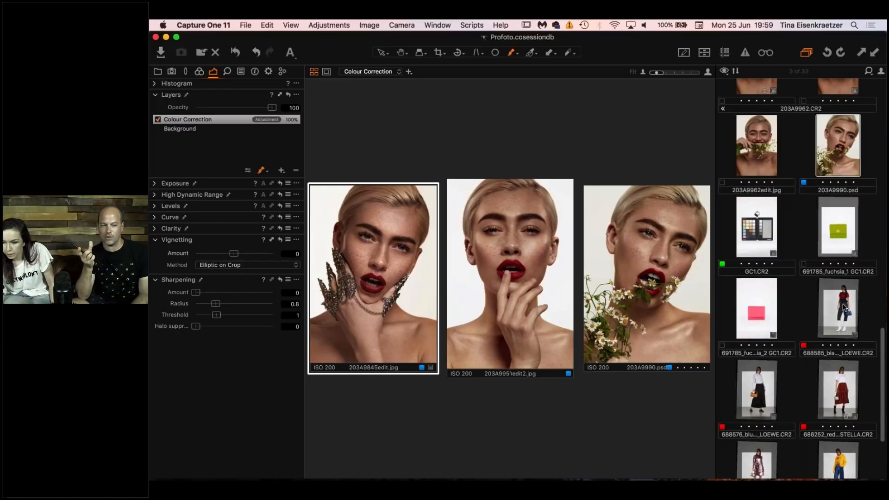
left_click(842, 311)
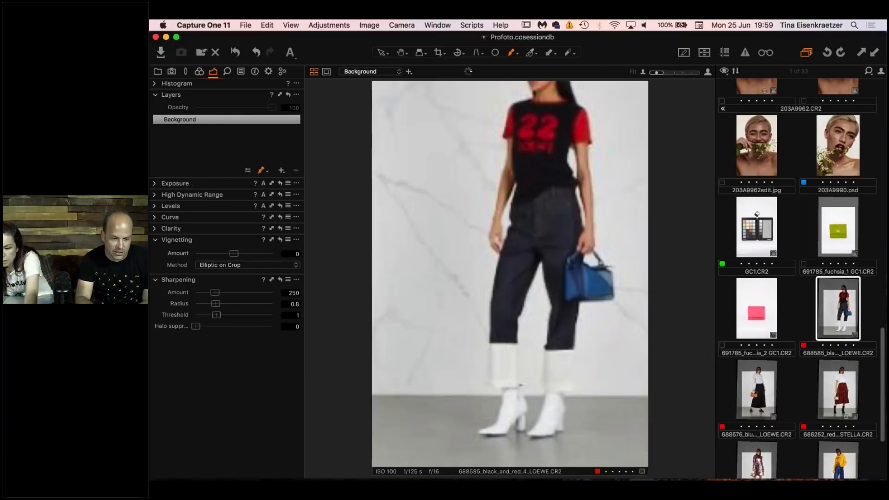
scroll(815, 394, "down", 3)
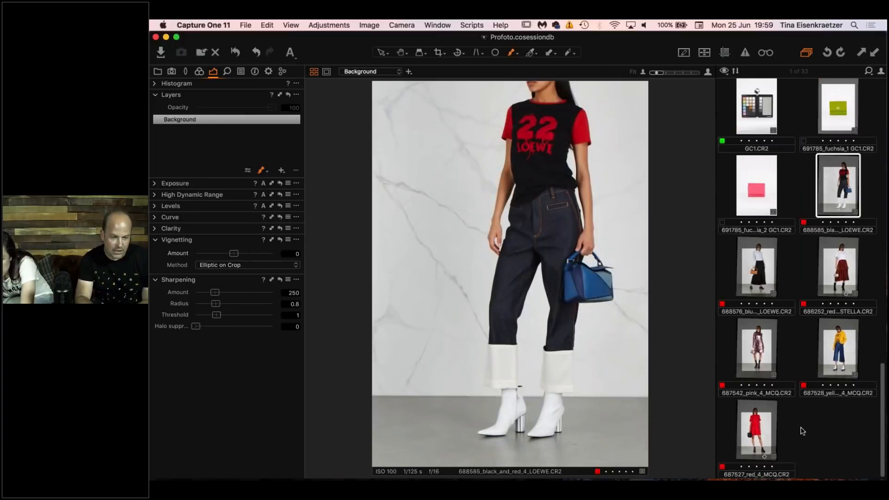
left_click(769, 431, "shift")
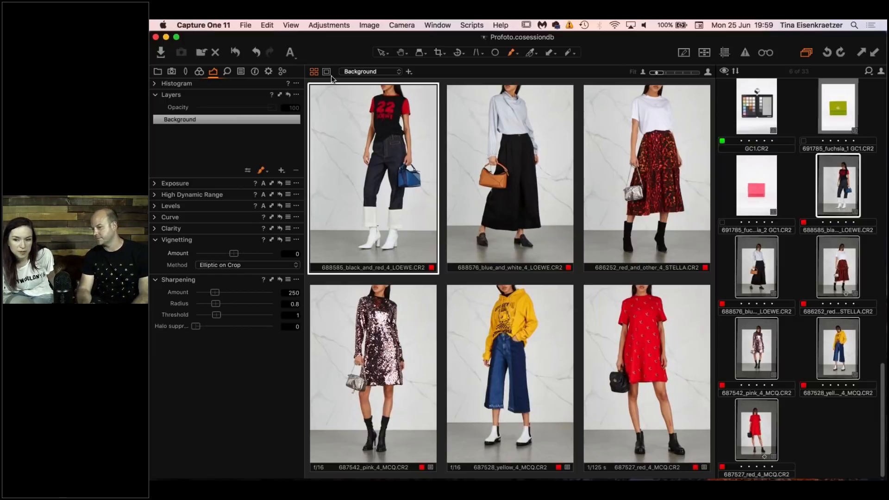
Save the adjustments of 688585_black_and_red_4_LOEWE.CR2 as a user style named MyAwesomeStyle in the Styles folder.
left_click(329, 26)
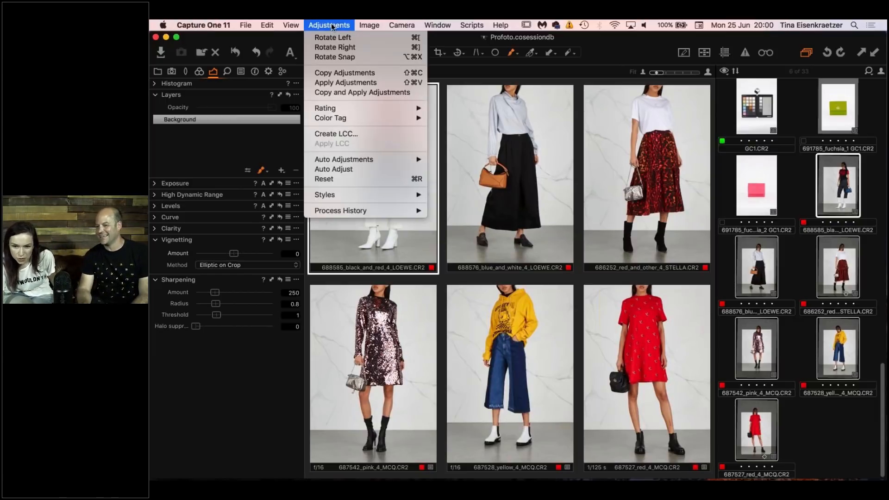
mouse_move(393, 196)
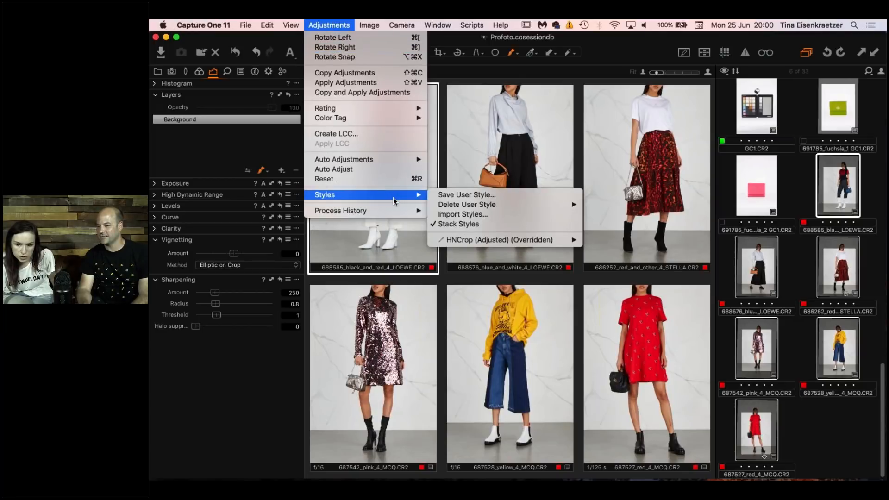
left_click(468, 195)
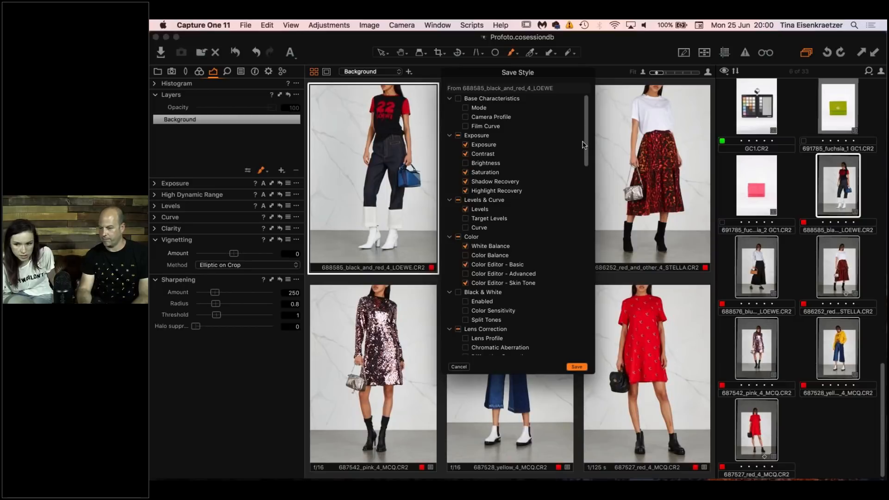
left_click_drag(584, 149, 587, 292)
left_click(466, 162)
left_click(577, 367)
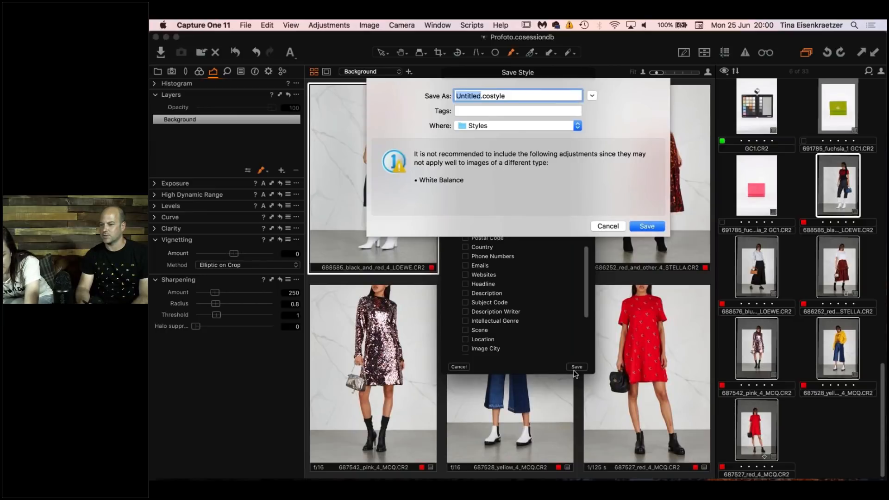
type("MyAwe")
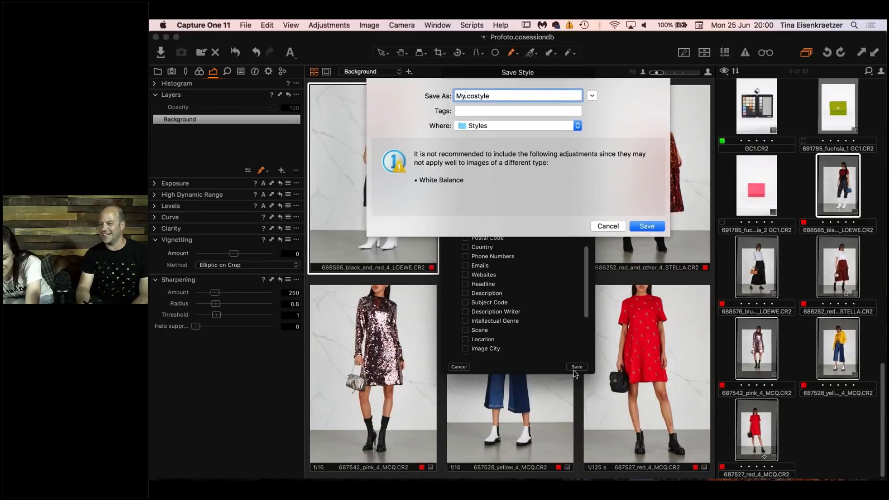
type("some")
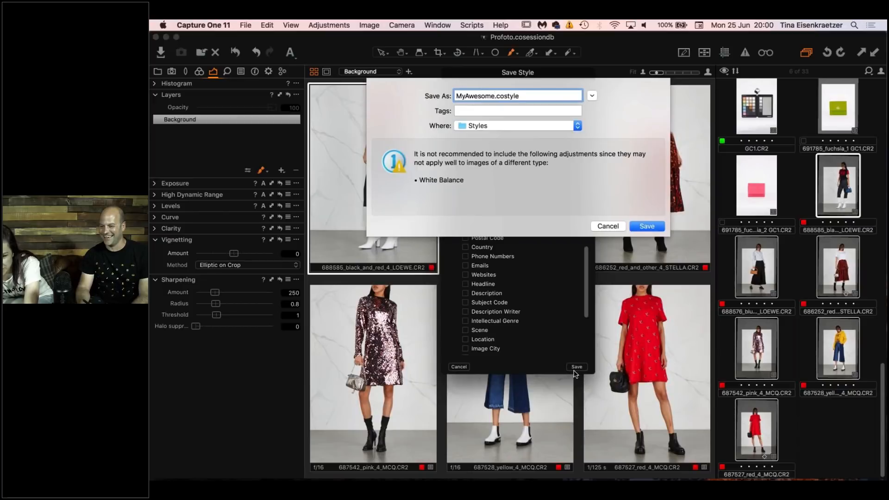
type("Style")
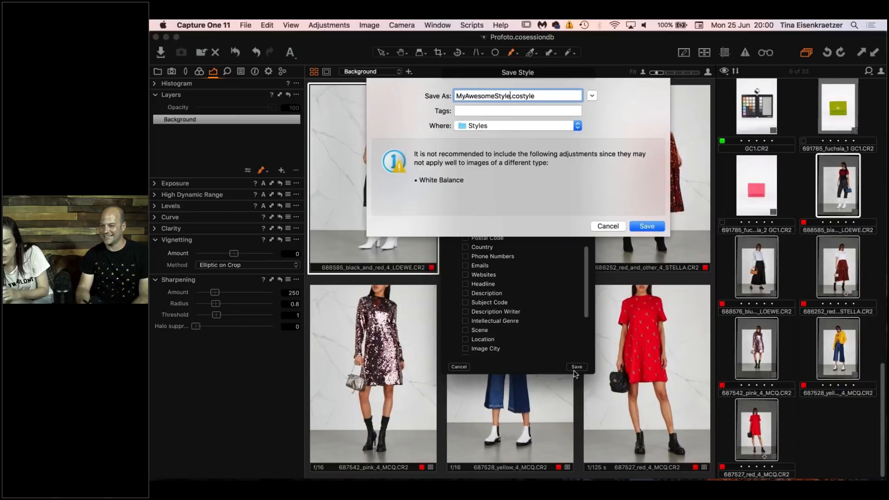
key("Return")
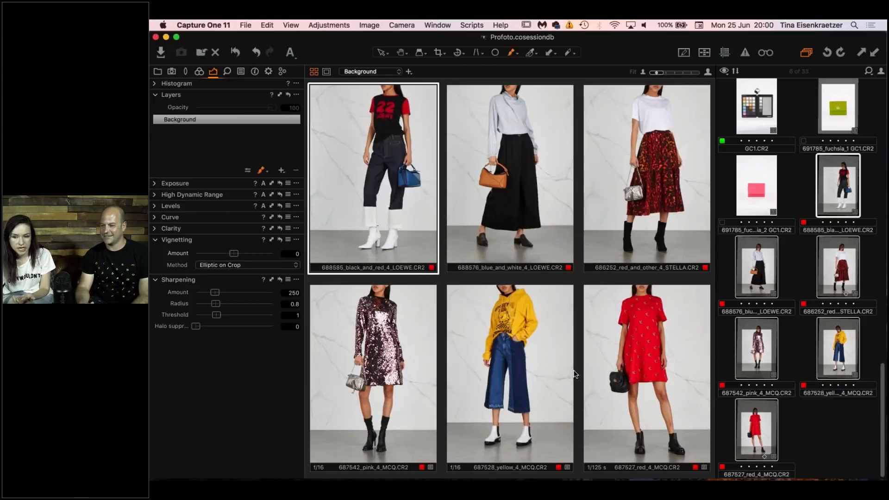
Reset the adjustments of 688585_black_and_red_4_LOEWE.CR2 and apply the user style MyAwesomeStyle to it.
left_click(831, 439)
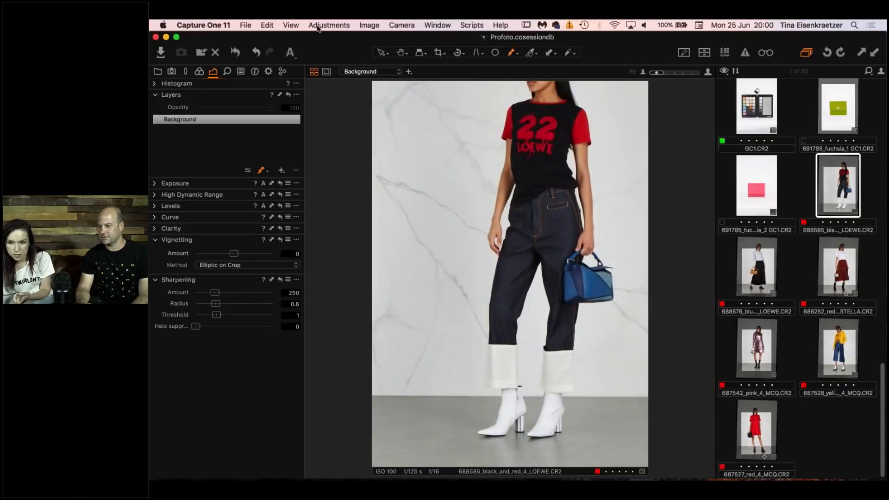
left_click(324, 25)
left_click(337, 182)
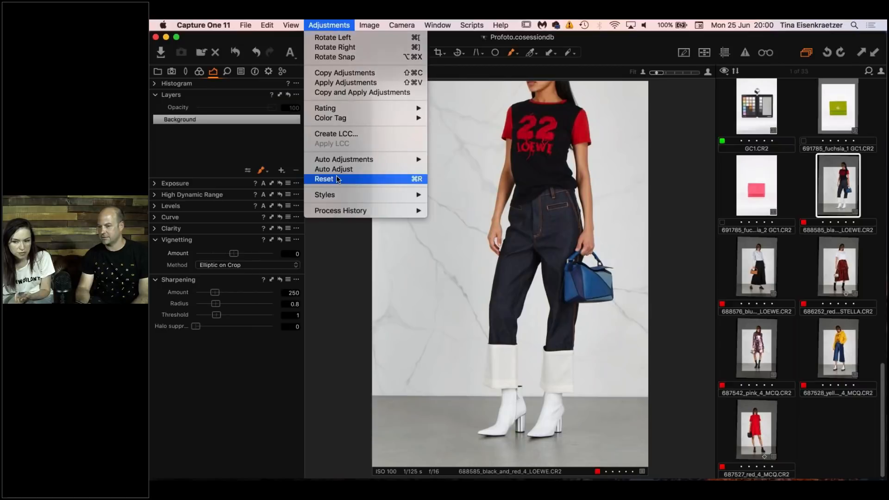
left_click(328, 25)
mouse_move(396, 199)
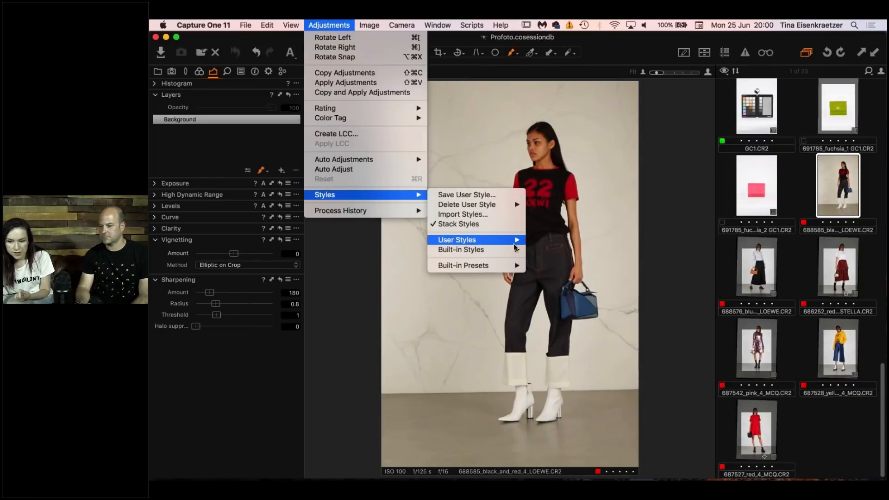
mouse_move(503, 240)
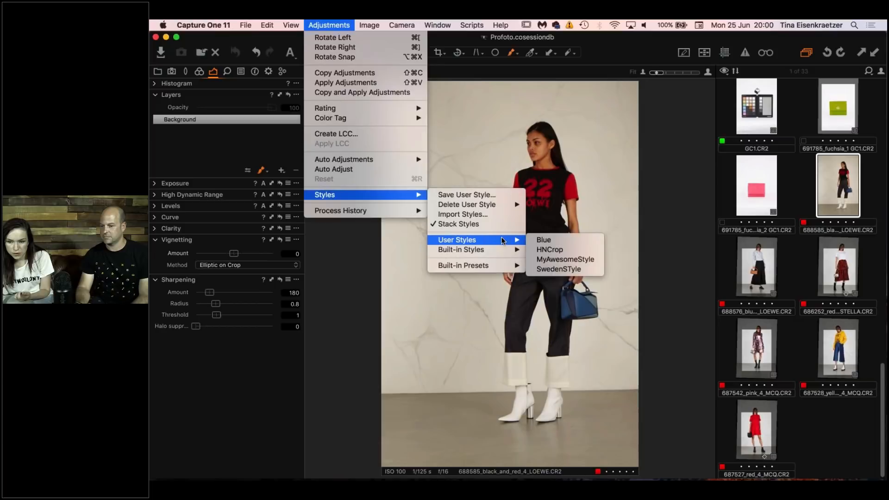
left_click(556, 260)
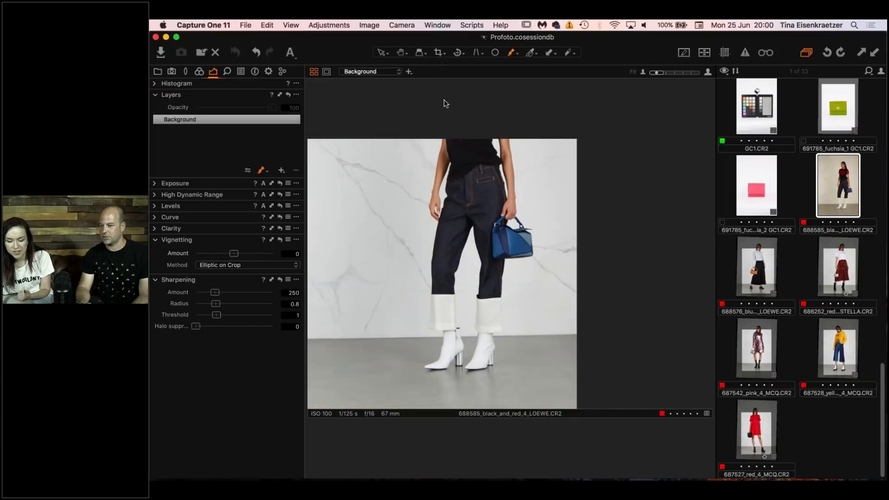
Crop 688585_black_and_red_4_LOEWE.CR2 to about 1048 × 1467 px, framing the model from mid-face to just below the boots.
left_click(825, 54)
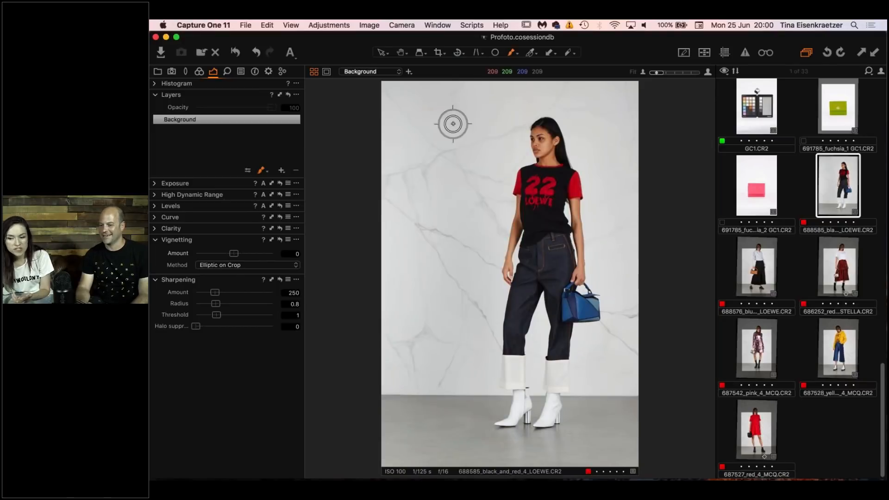
left_click(438, 54)
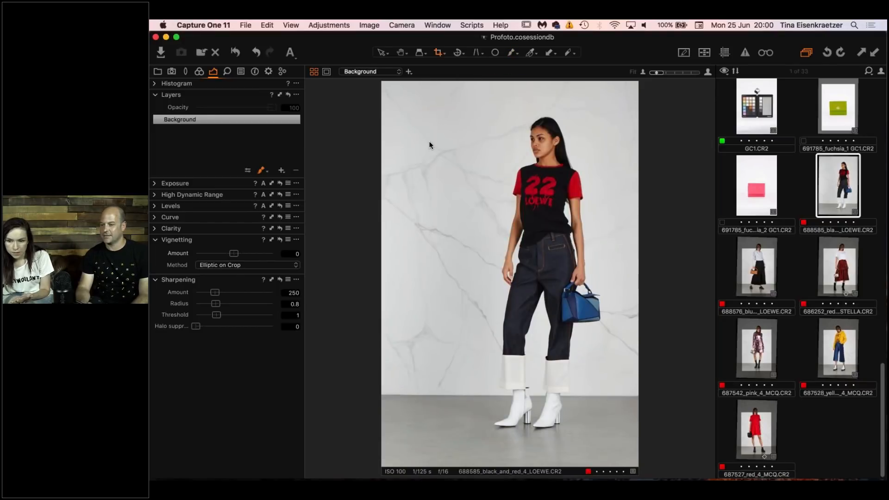
left_click_drag(388, 91, 469, 231)
left_click_drag(548, 241, 507, 163)
left_click_drag(593, 392, 626, 438)
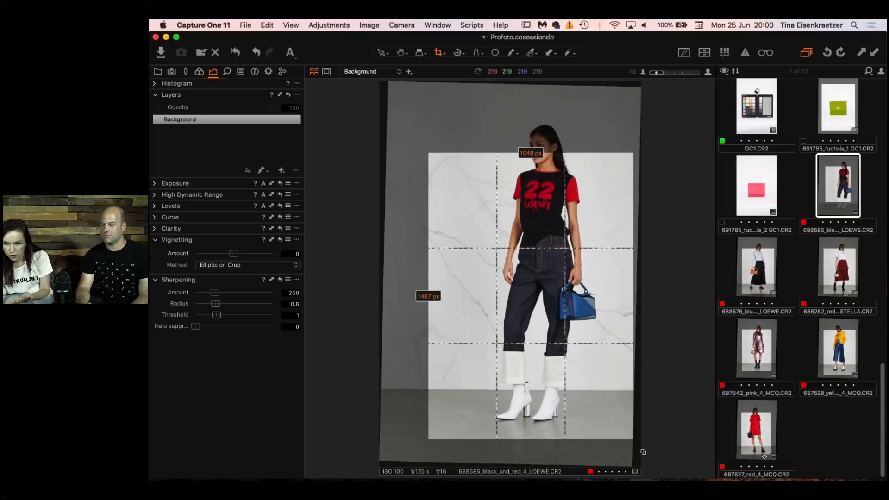
left_click_drag(593, 395, 585, 393)
left_click_drag(623, 437, 630, 445)
Display the guides and align the crop of 688585_black_and_red_4_LOEWE.CR2 with that of 686252_red_and_other_4_STELLA.CR2 side by side.
left_click(725, 52)
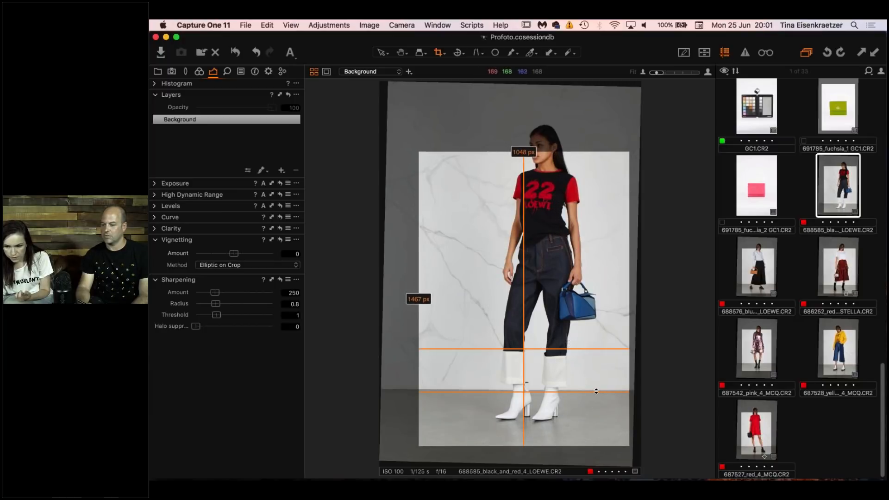
left_click(766, 271)
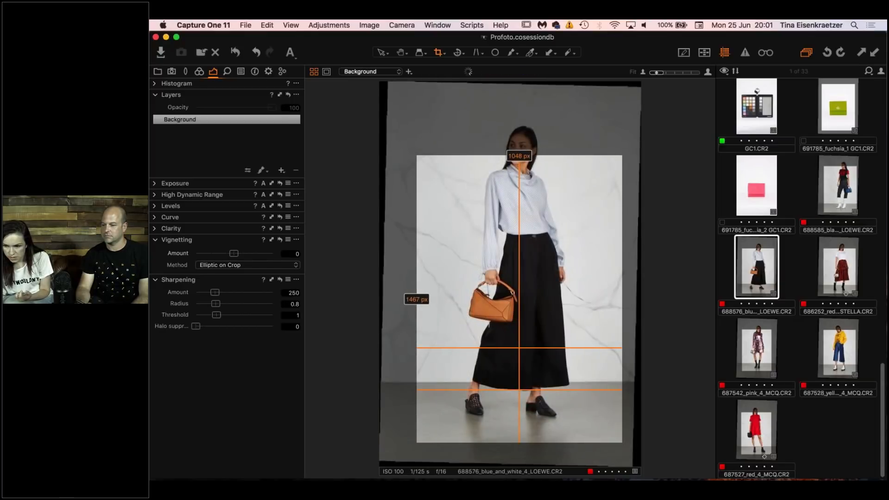
left_click(841, 277)
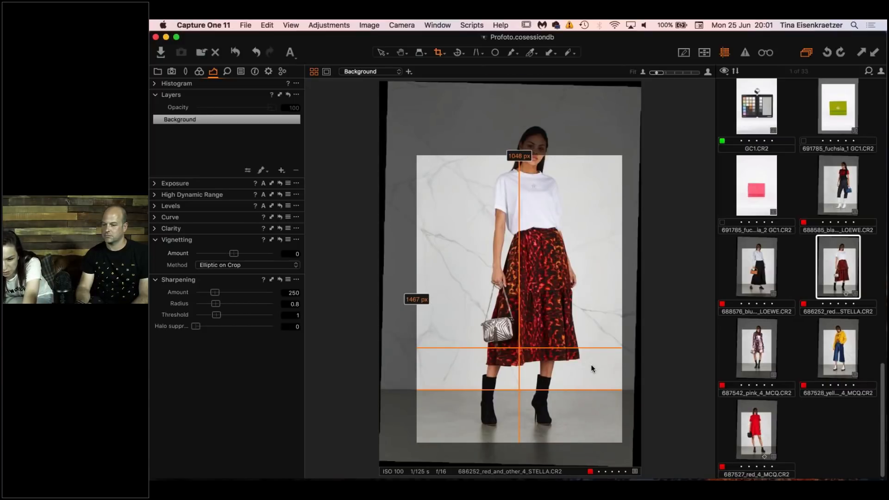
left_click(838, 186, "super")
left_click_drag(494, 400, 493, 400)
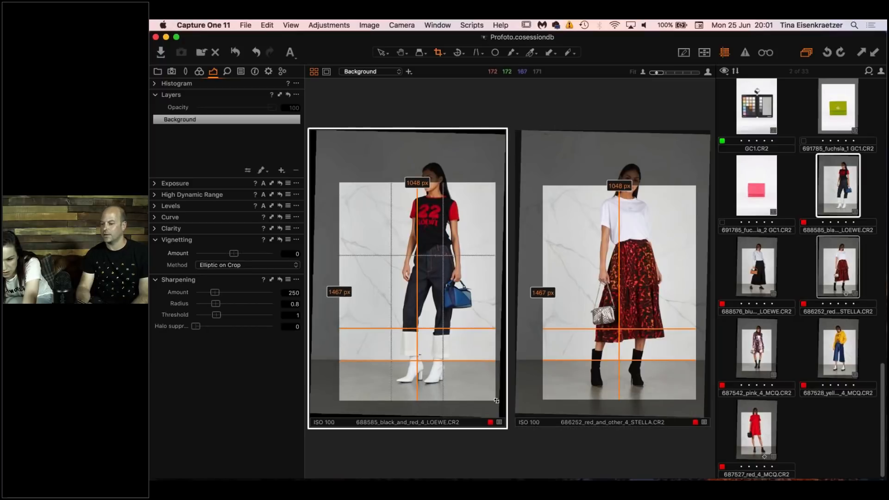
left_click_drag(477, 245, 482, 245)
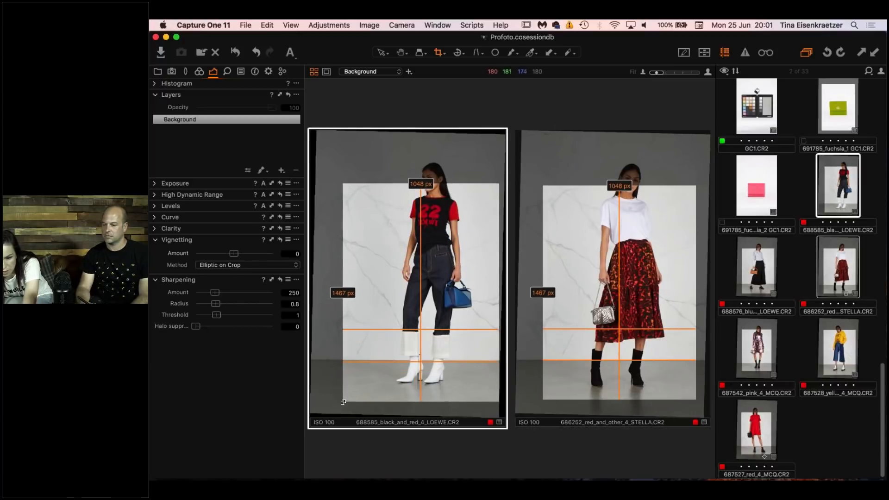
left_click(401, 52)
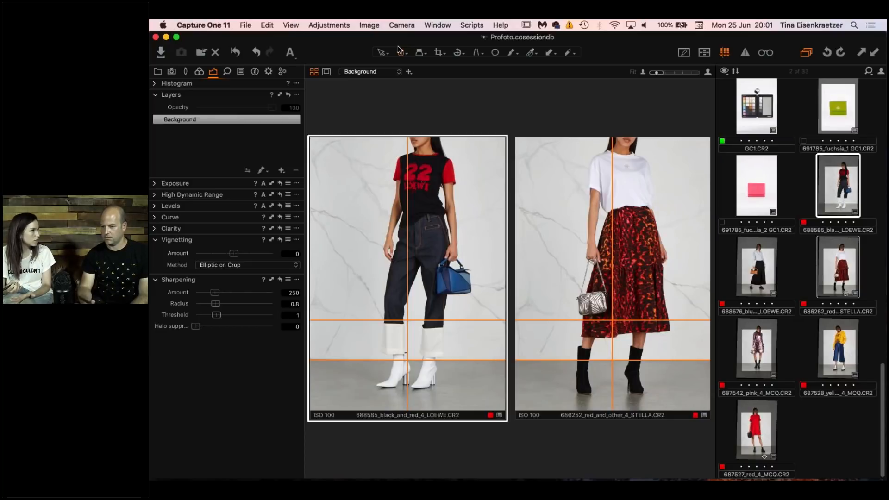
left_click(399, 50)
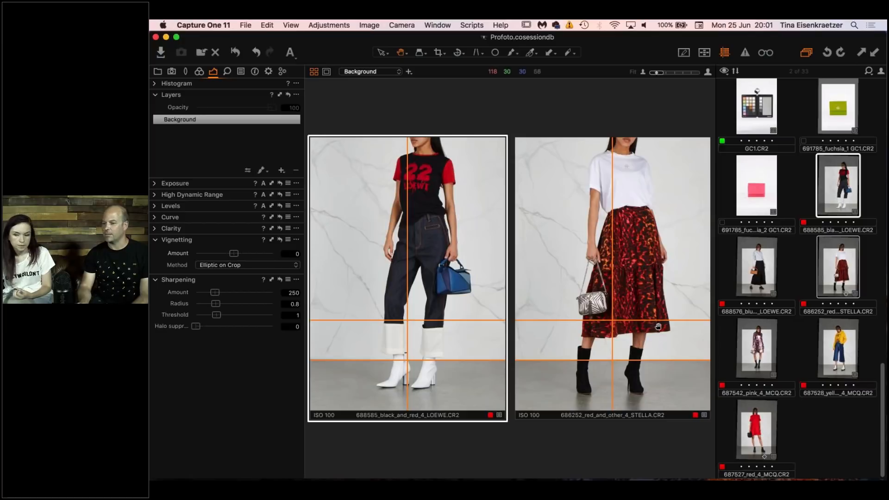
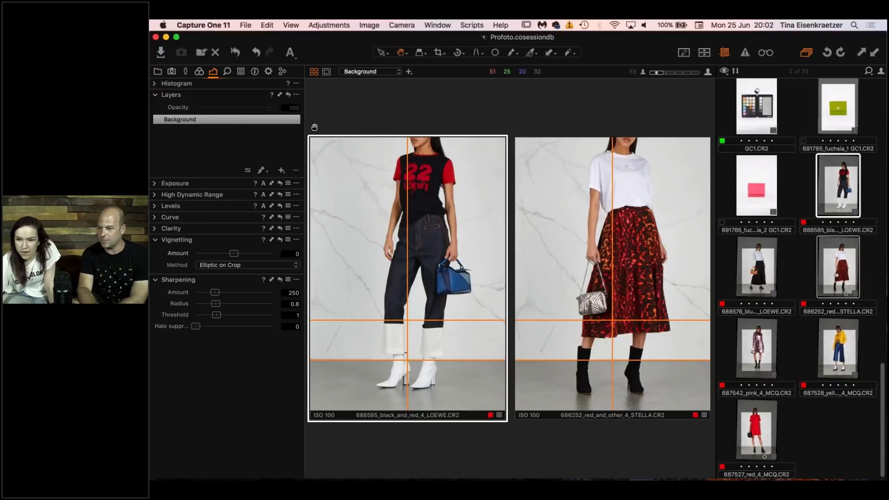
Review the commands available for adding horizontal and vertical guides.
left_click(291, 25)
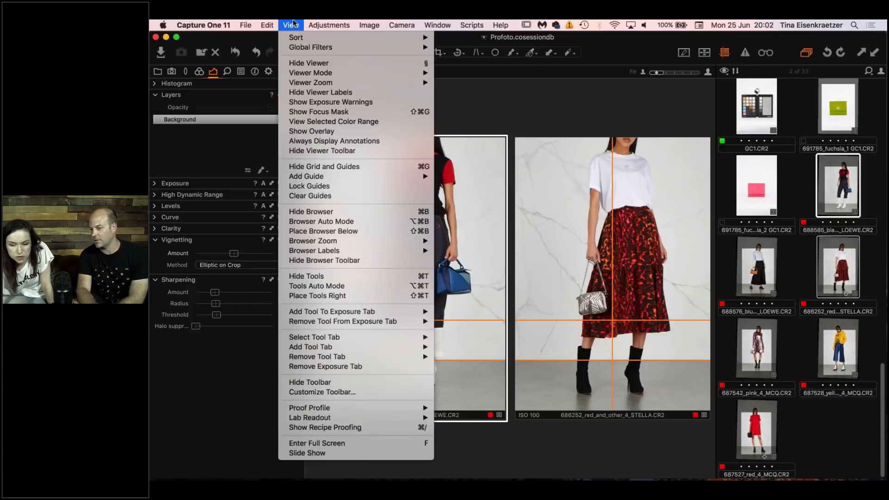
mouse_move(342, 176)
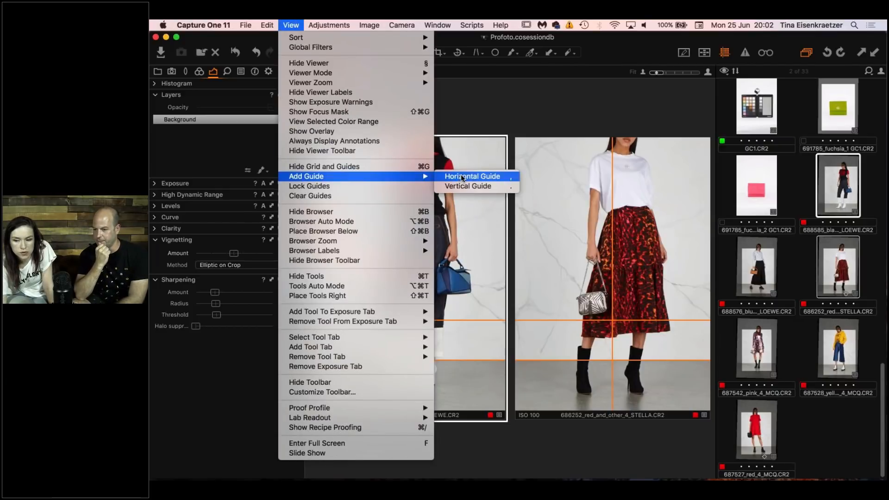
left_click(503, 105)
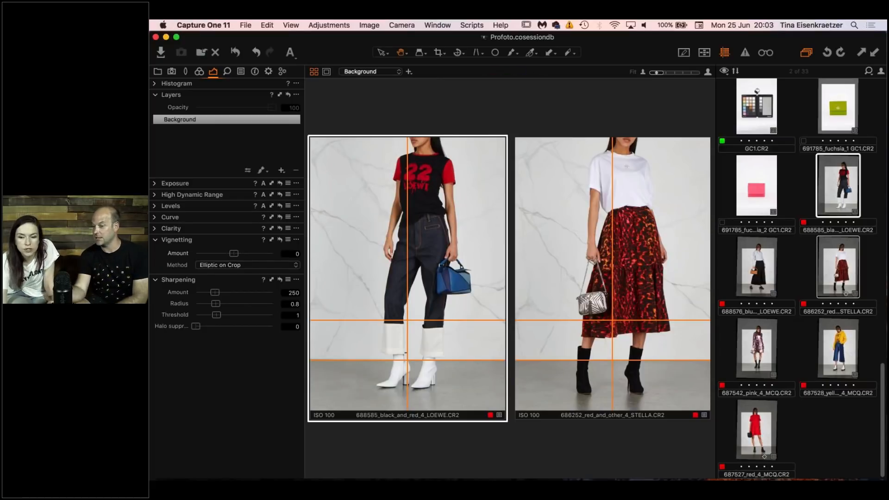
left_click(328, 25)
mouse_move(291, 25)
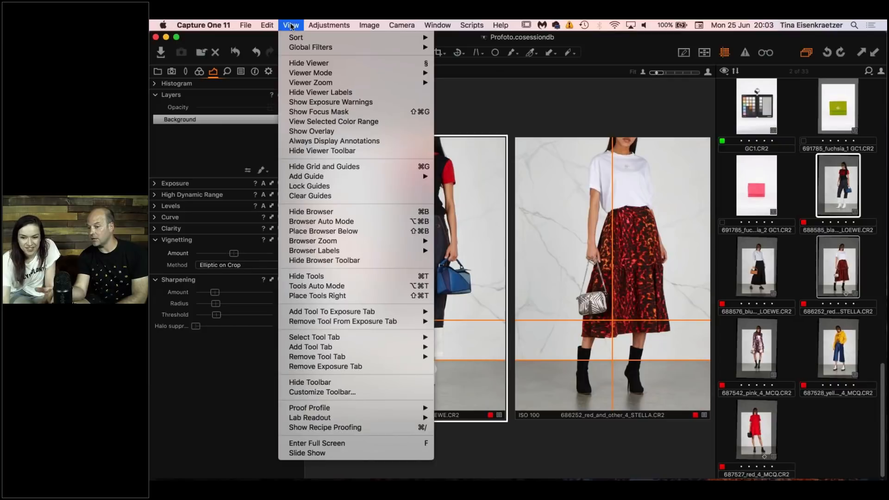
left_click(534, 124)
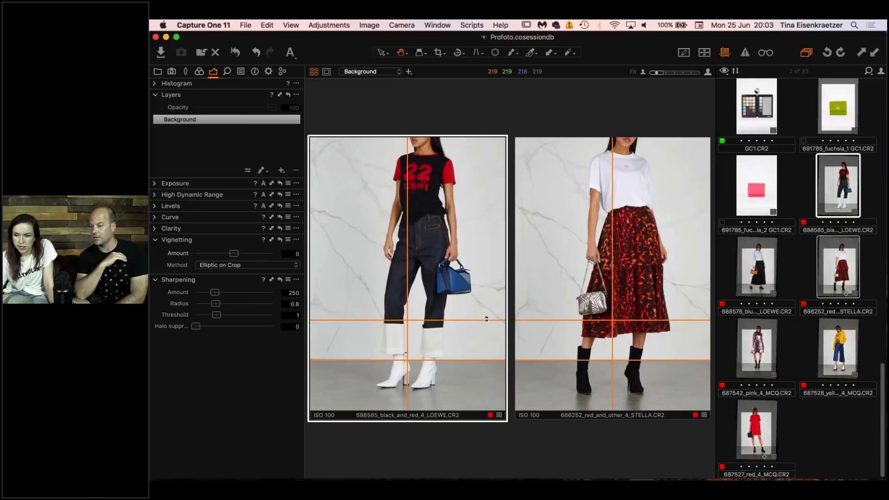
On 691785_fuchsia_2 GC1.CR2, move the higher horizontal guide near the image's upper edge and the vertical guide near its right edge.
left_click(758, 187)
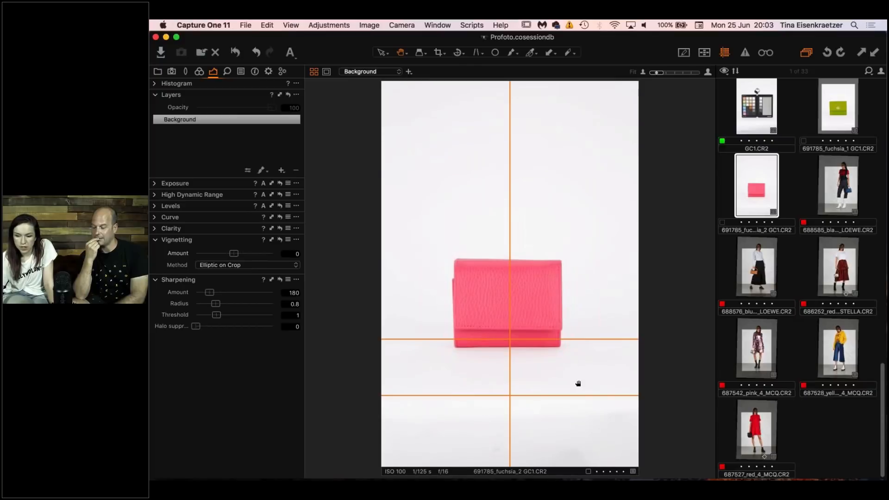
left_click_drag(600, 340, 600, 337)
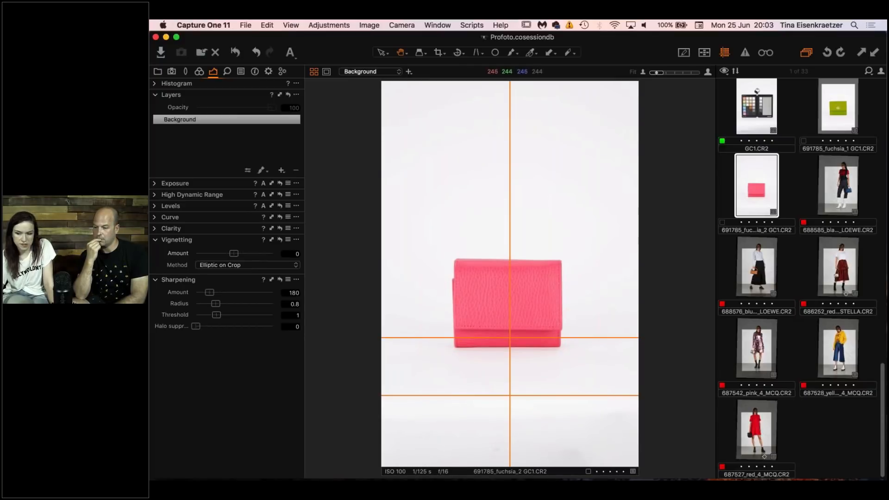
left_click_drag(605, 337, 601, 111)
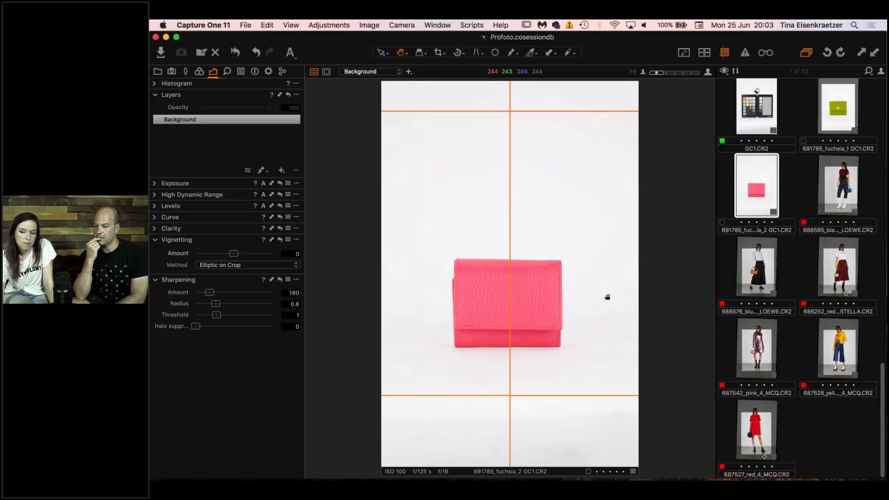
left_click_drag(509, 238, 626, 271)
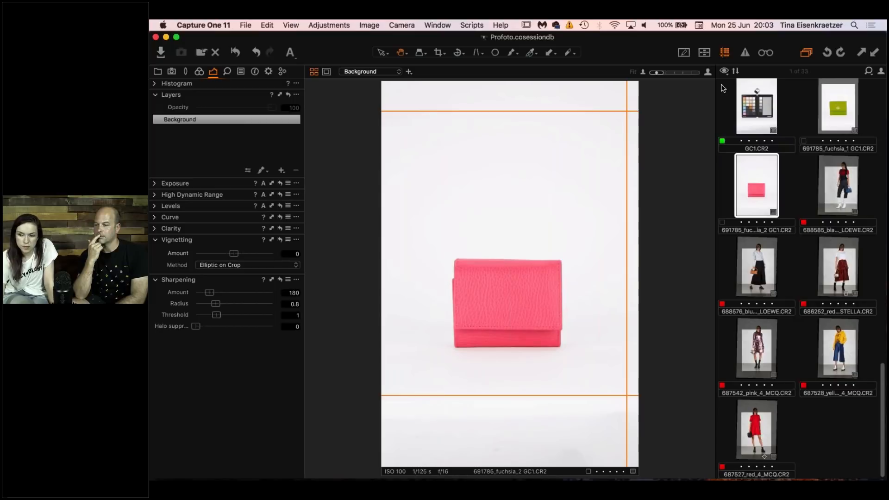
left_click(724, 53)
left_click(725, 53)
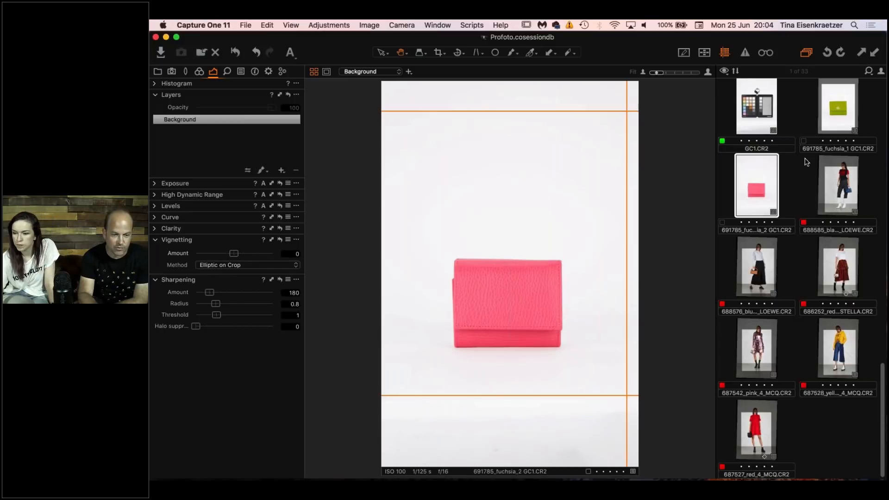
Select the portraits 203A8218.CR2, 203A8219.CR2 and 203A8239.CR2 and show them side by side.
left_click(801, 122)
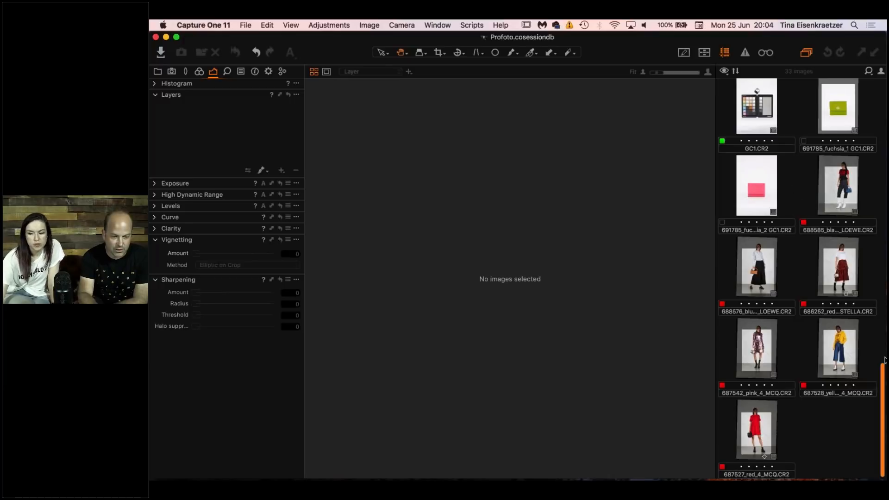
left_click_drag(884, 359, 785, 150)
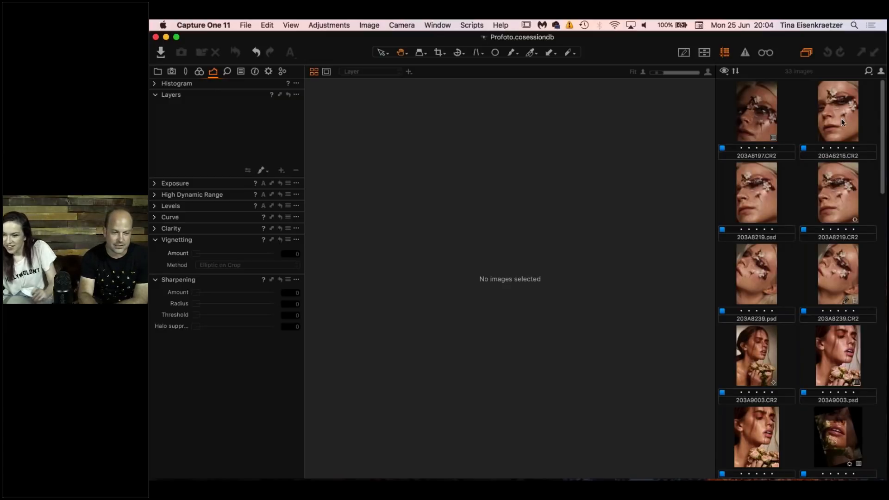
left_click(830, 135)
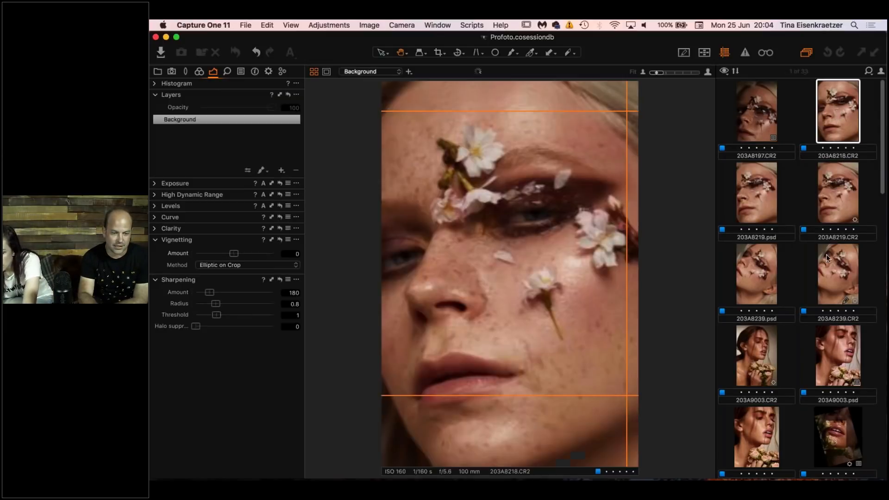
left_click(833, 209, "super")
left_click(838, 291, "super")
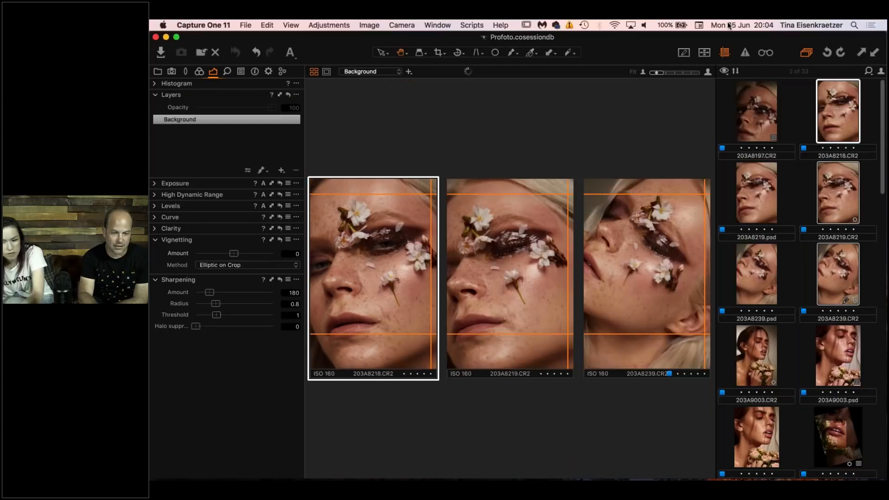
Hide the guides and show the focus mask on the three selected portraits.
left_click(725, 52)
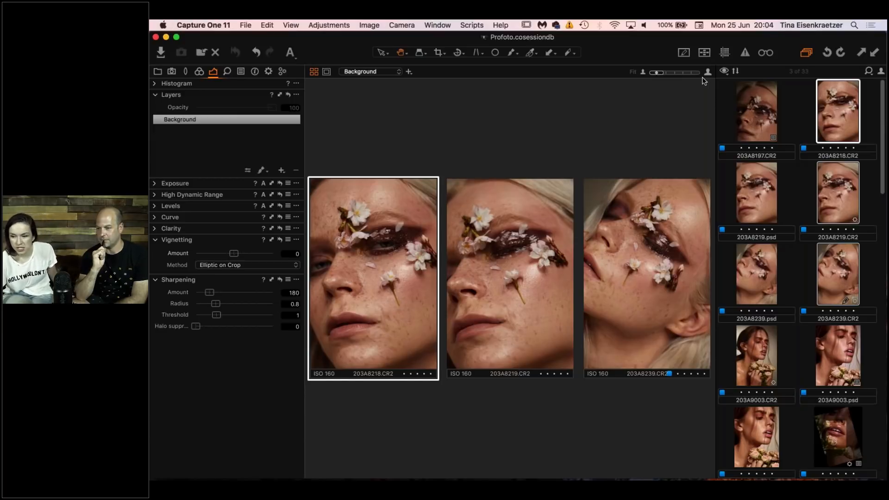
left_click(724, 54)
left_click(721, 56)
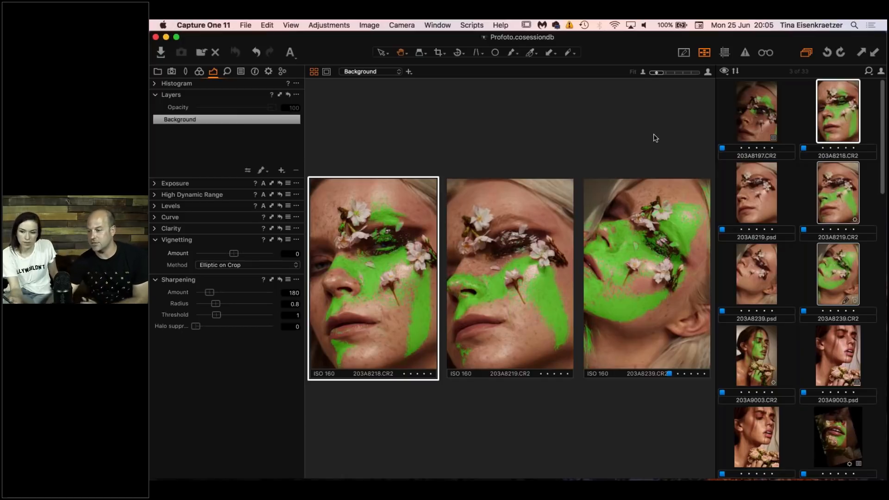
Hide the viewer to examine the focus mask across all thumbnails, and bring the viewer back.
left_click(289, 23)
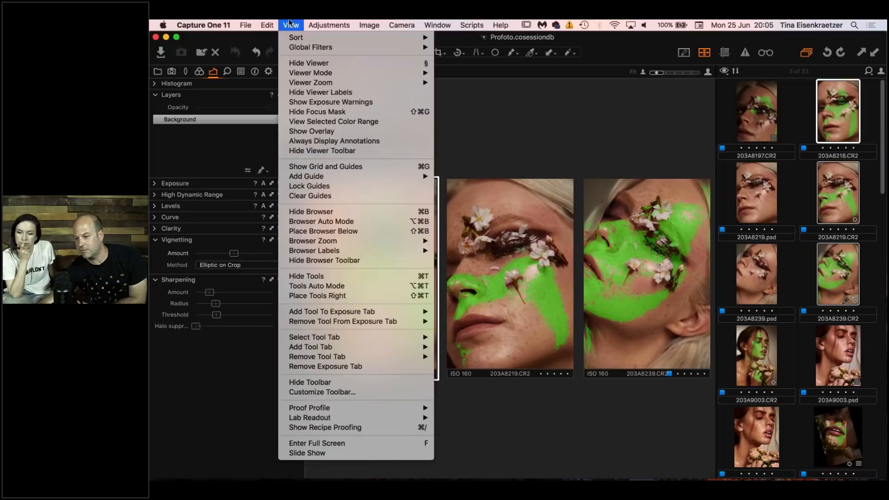
left_click(295, 65)
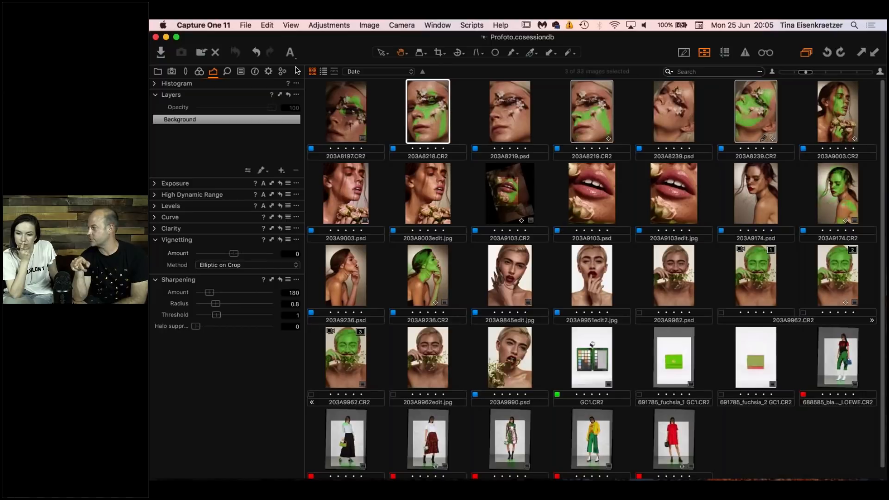
key("super+alt+v")
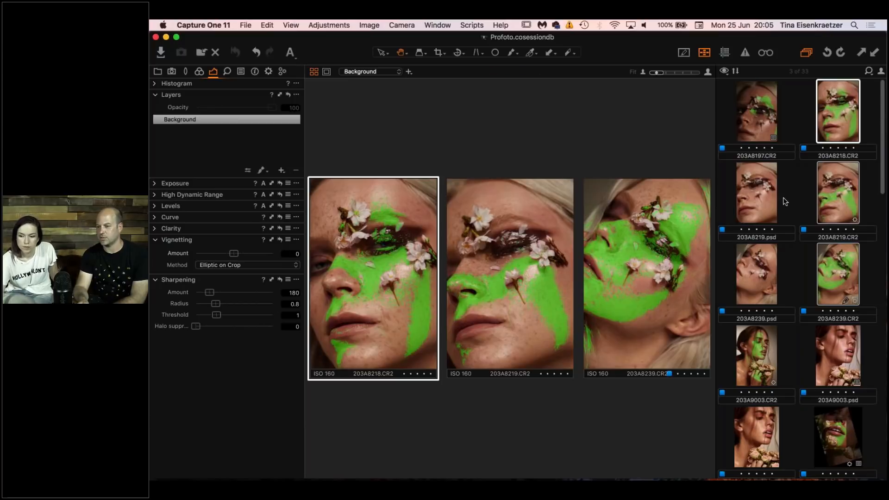
Select only the portrait 203A8239.CR2 and hide the focus mask.
left_click(797, 197)
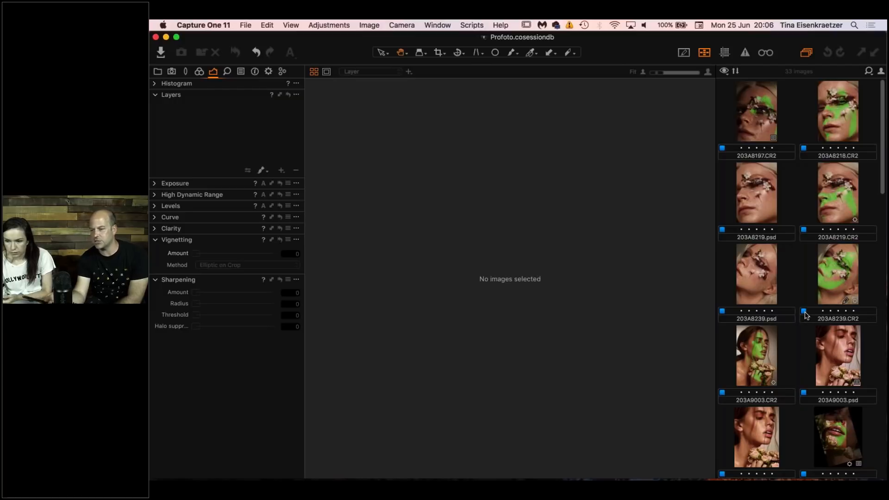
left_click(835, 284)
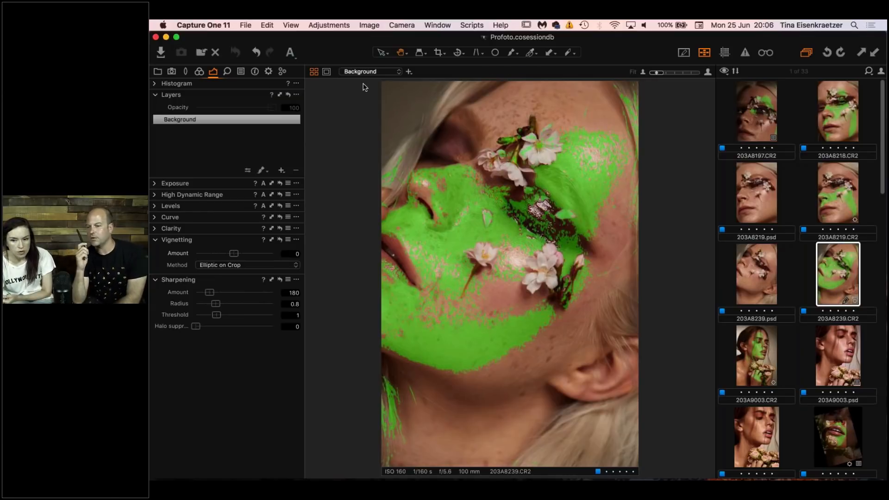
left_click(290, 25)
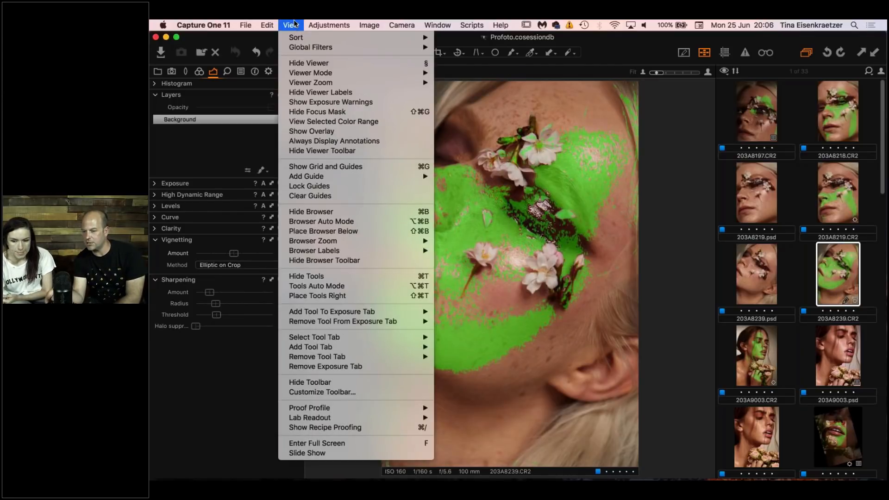
left_click(317, 112)
Open the toolbar customization to look at the Focus Mask and Exposure Warning items, and close it.
right_click(740, 49)
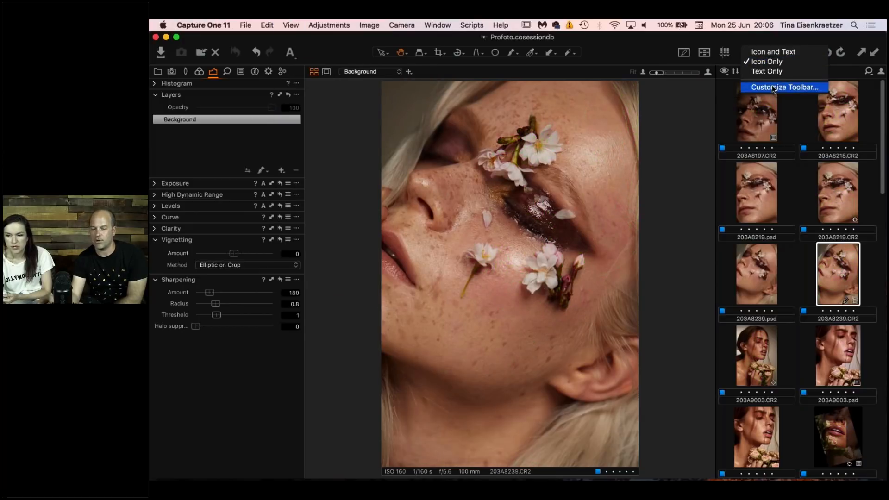
left_click(733, 94)
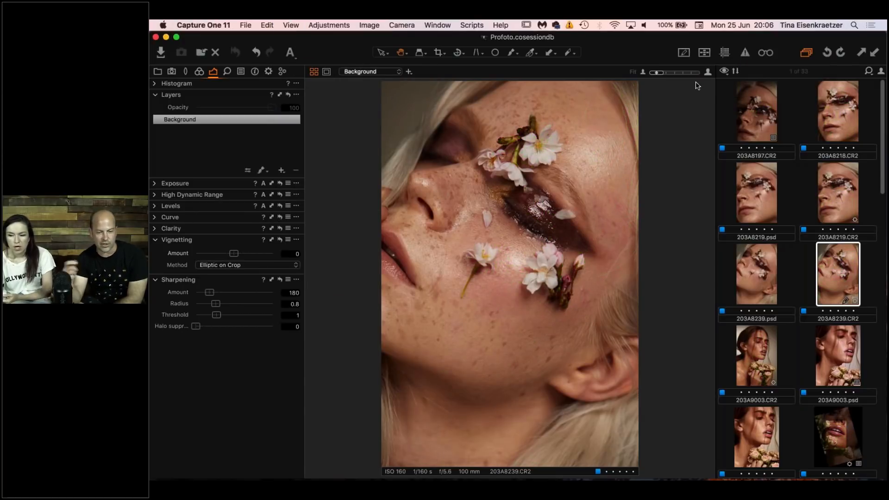
right_click(727, 54)
left_click(761, 93)
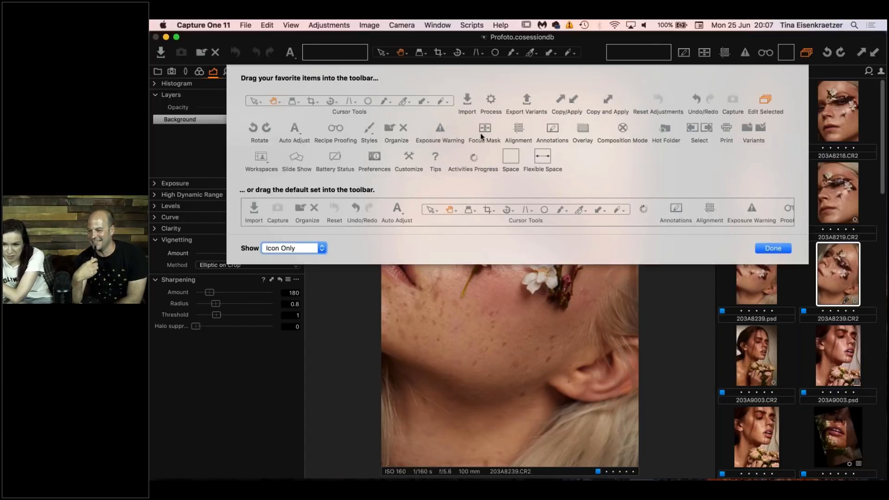
left_click_drag(485, 130, 440, 132)
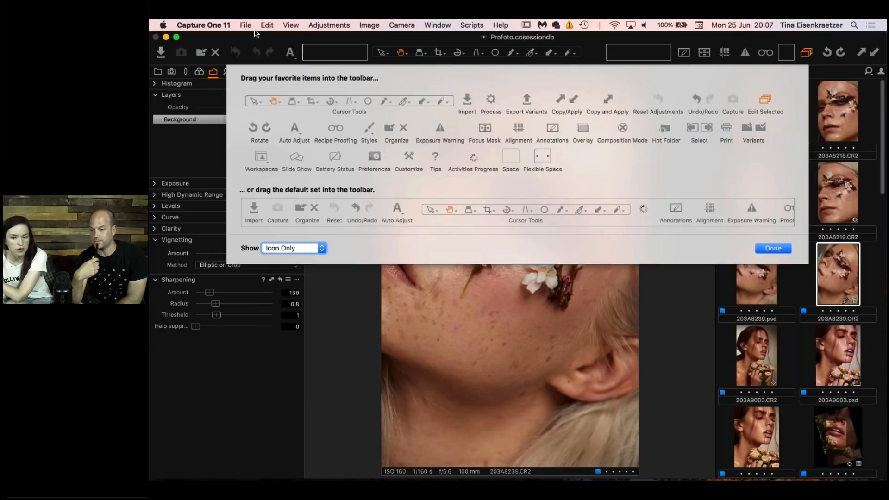
left_click(772, 249)
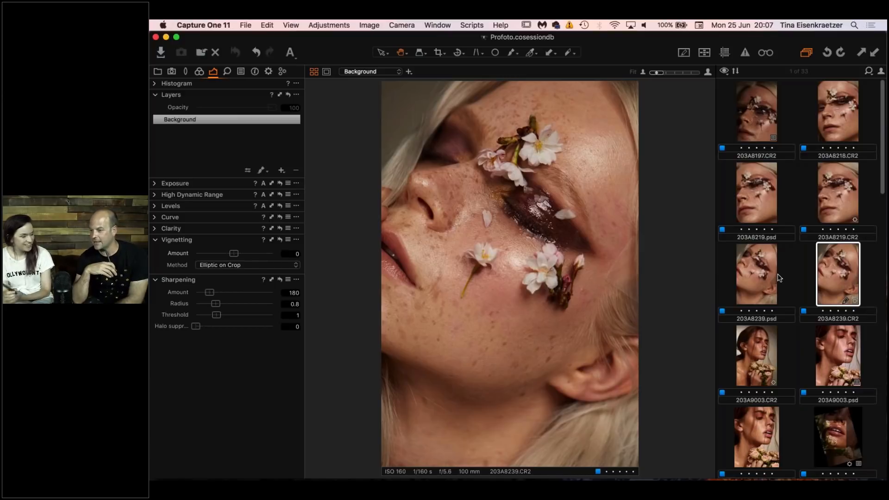
Reset all adjustments on the green wallet image 691785_fuchsia_1 GC1.CR2 and keep that image selected.
scroll(779, 319, "down", 3)
scroll(779, 317, "down", 15)
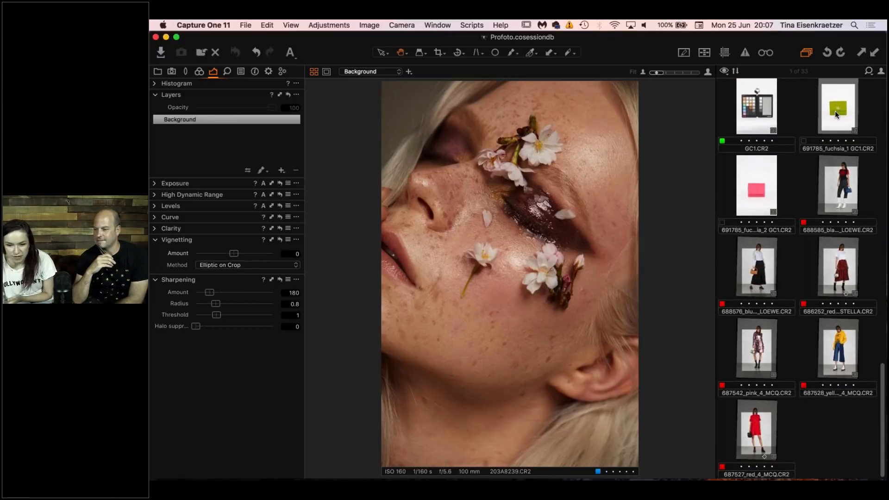
left_click(834, 110)
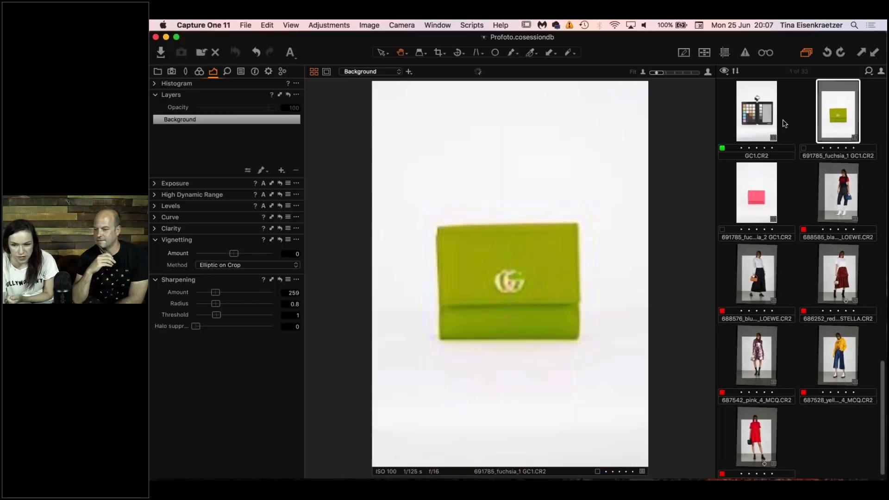
left_click(199, 71)
left_click(328, 25)
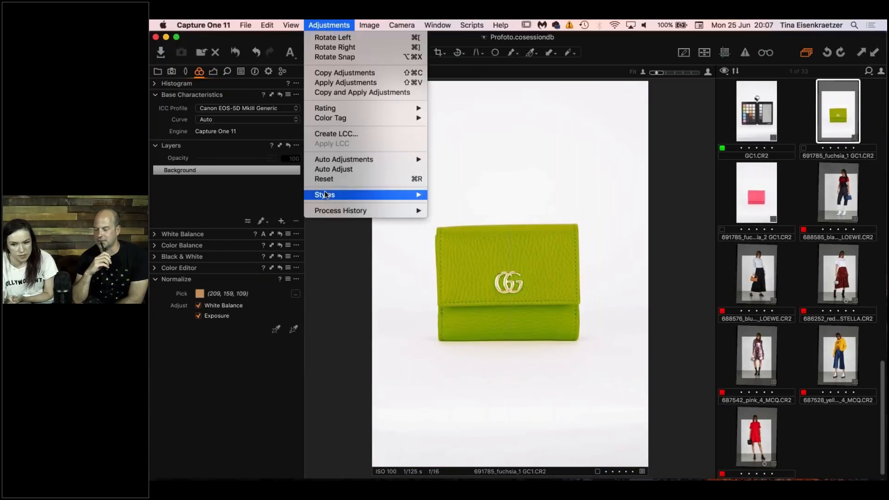
left_click(333, 181)
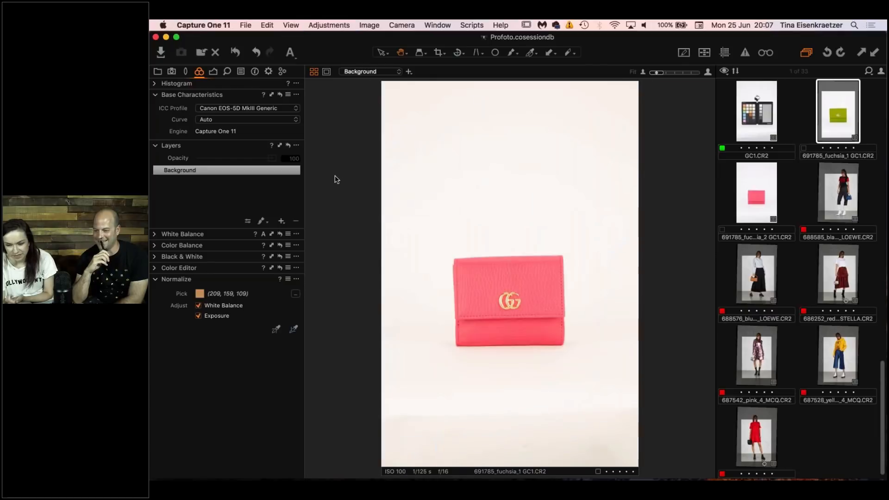
left_click(756, 120)
left_click(830, 112)
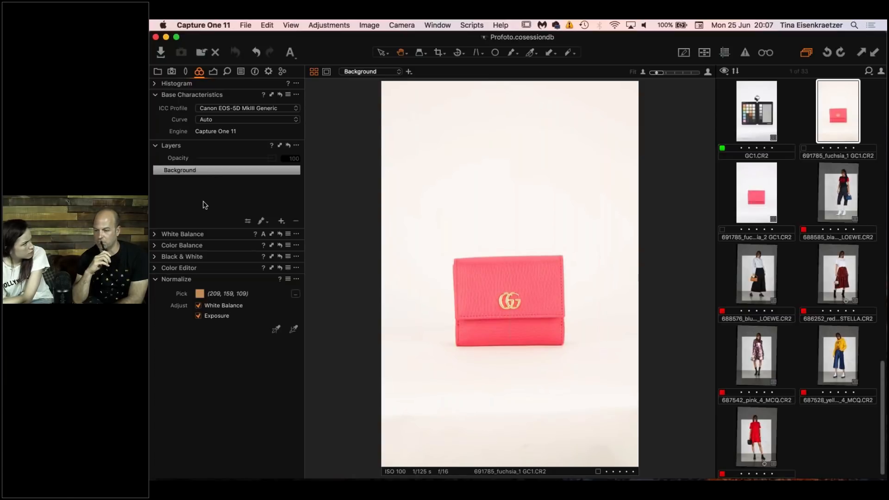
In the advanced Color Editor, pick the wallet's pink as a colour range and expand it across the full saturation range.
left_click(183, 267, "alt")
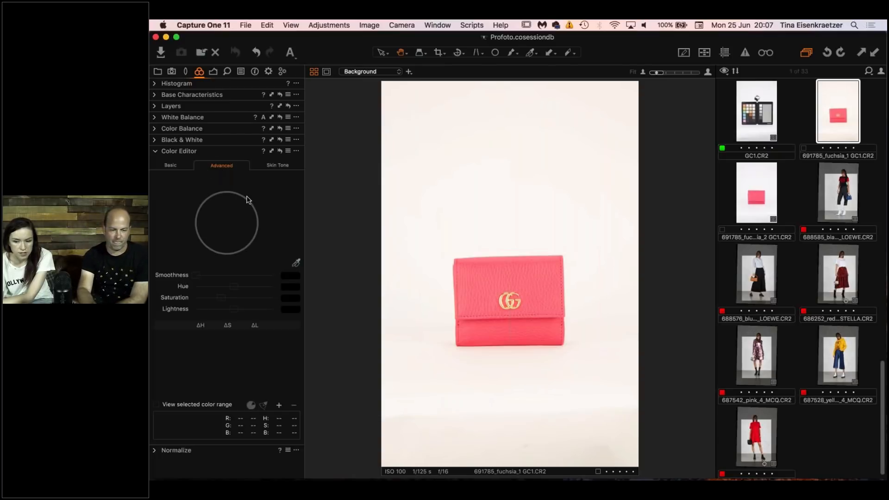
left_click(296, 264)
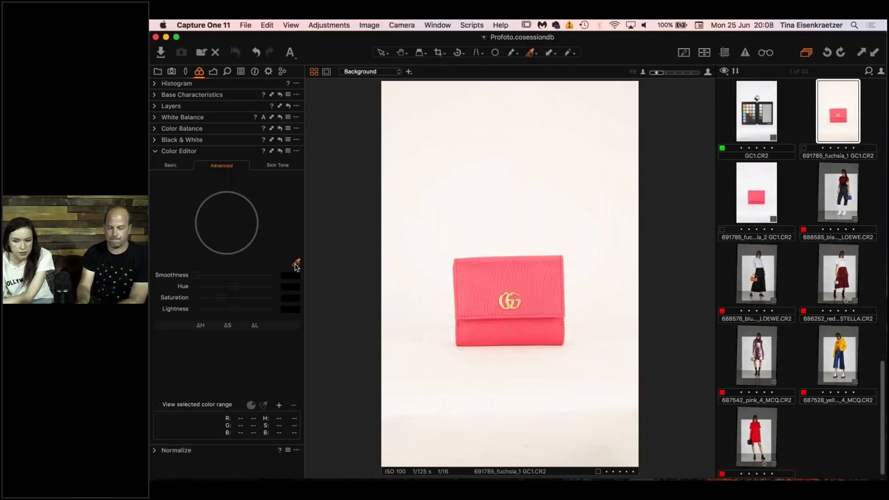
left_click(547, 294)
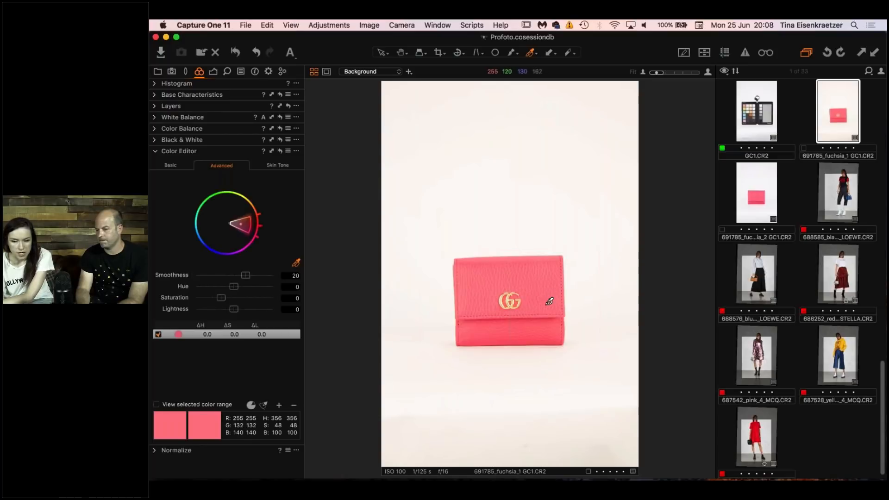
left_click(264, 406)
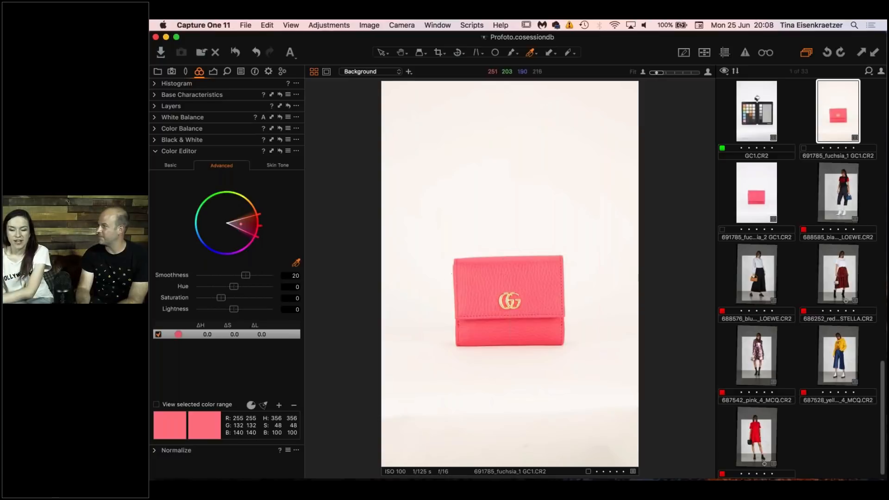
Preview the selected colour range, widen its hue boundary toward yellow and narrow it back around the pink, and turn the preview off.
left_click(156, 405)
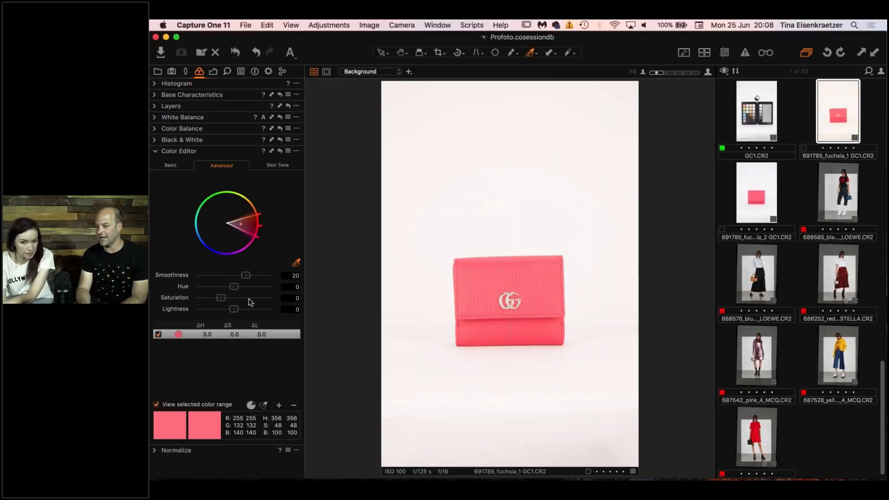
left_click_drag(259, 215, 250, 199)
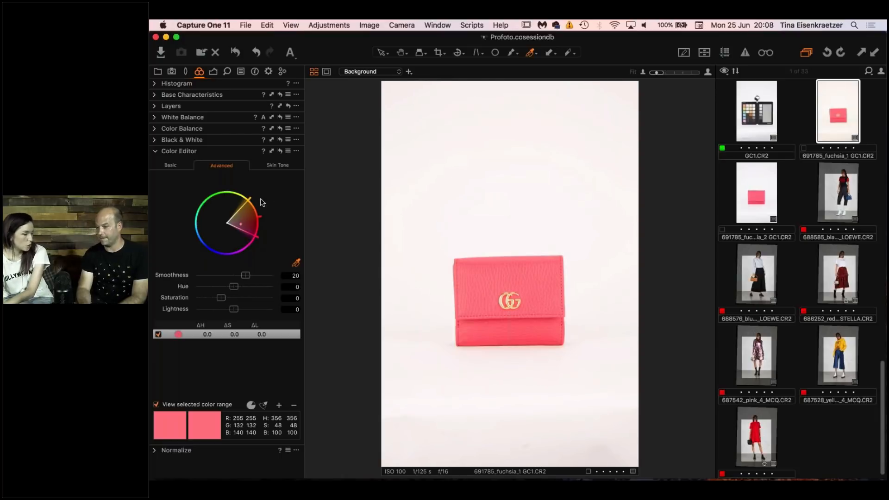
left_click_drag(262, 202, 266, 213)
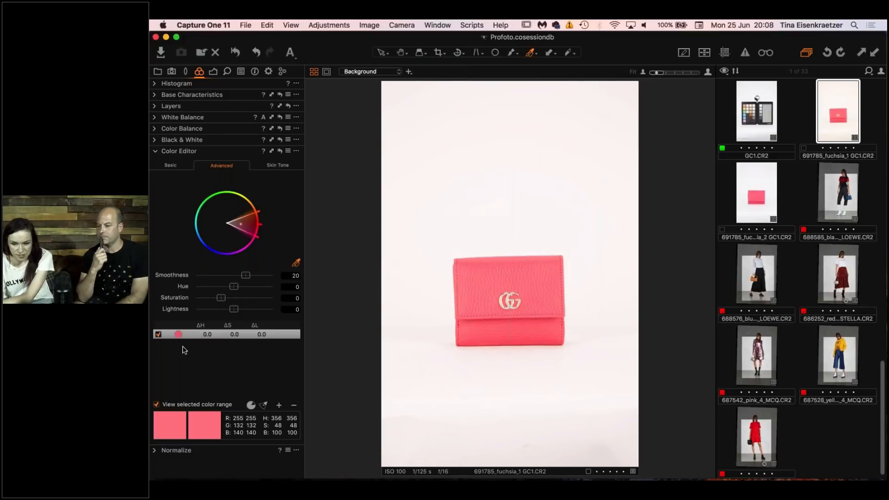
left_click(190, 334)
left_click(156, 404)
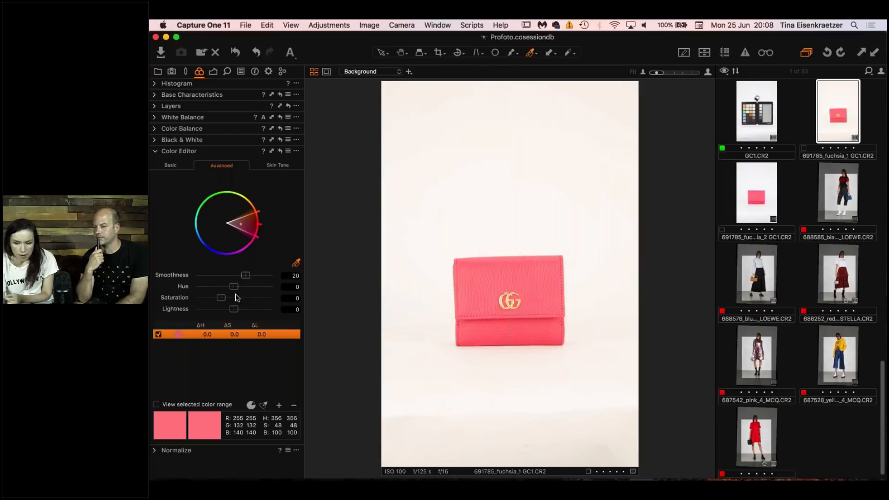
Set the hue of the picked pink range to -30.
left_click_drag(230, 285, 287, 287)
left_click(214, 287)
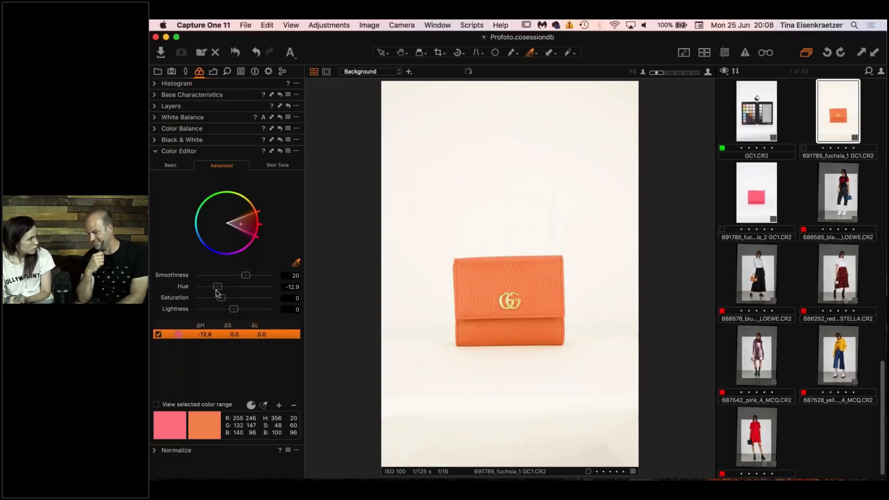
left_click(194, 287)
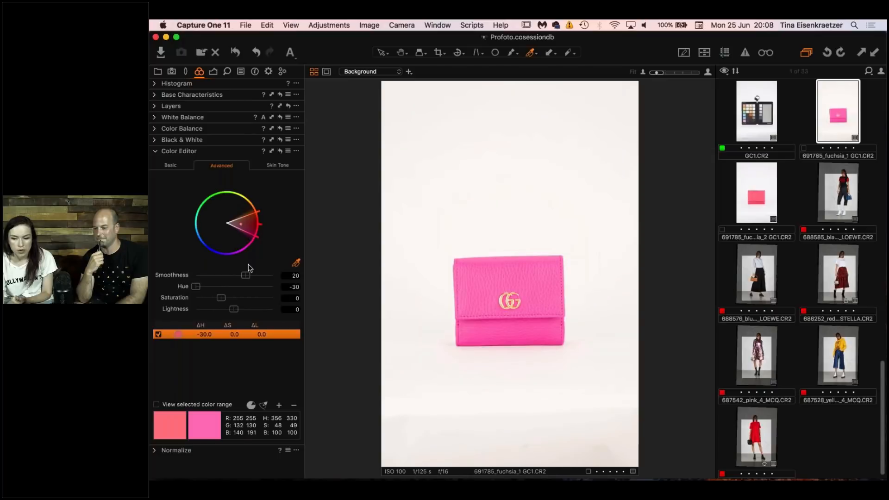
Pick the wallet's colour again as a second colour range and set its hue to -30.
left_click(297, 263)
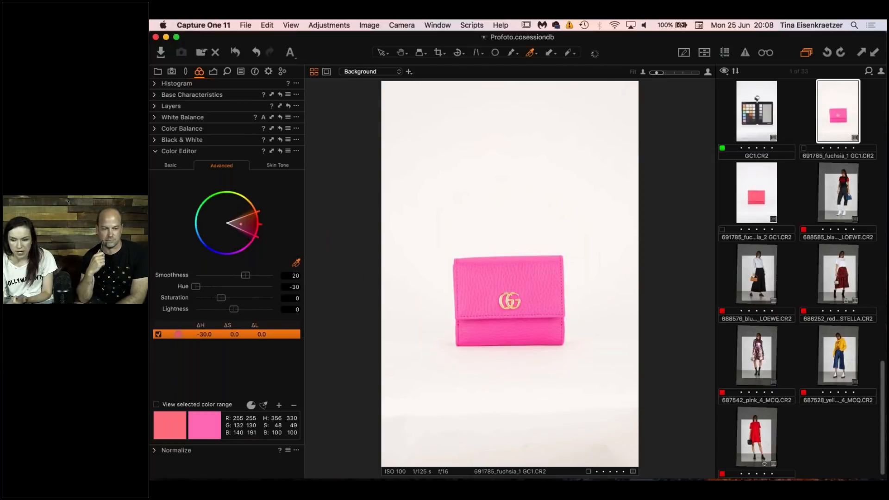
left_click(540, 290)
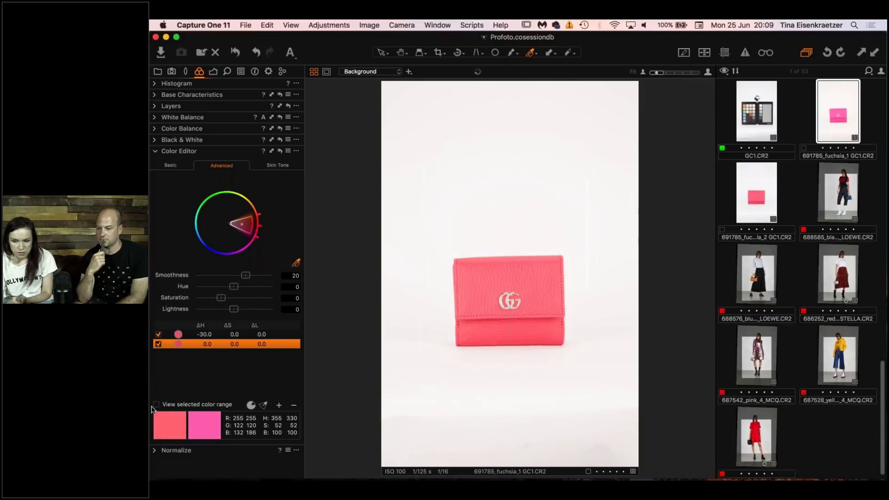
left_click_drag(234, 286, 187, 291)
Pick the wallet's colour as a third range and set its hue to -30 and its lightness to -18.8.
left_click(529, 274)
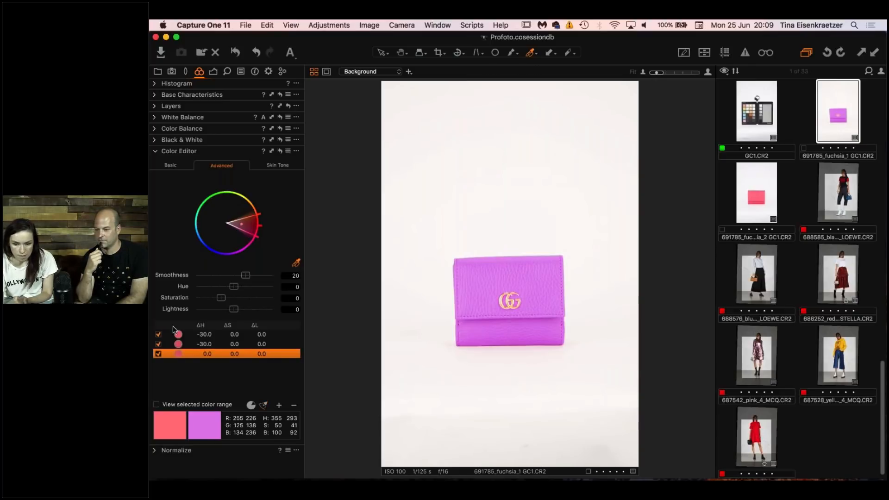
left_click_drag(234, 287, 194, 288)
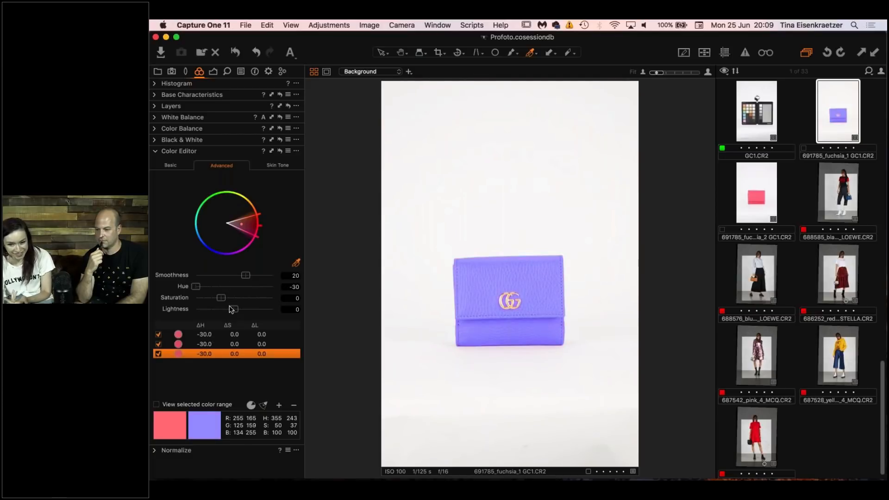
left_click_drag(232, 312, 224, 314)
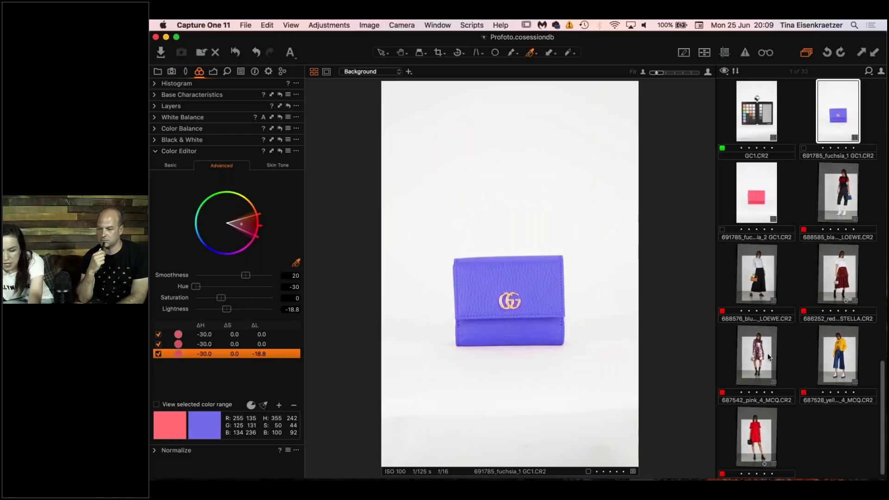
Show 691785_fuchsia_1 and 691785_fuchsia_2 side by side, and create a masked layer from the recoloured wallet's Color Editor selection.
left_click(753, 198)
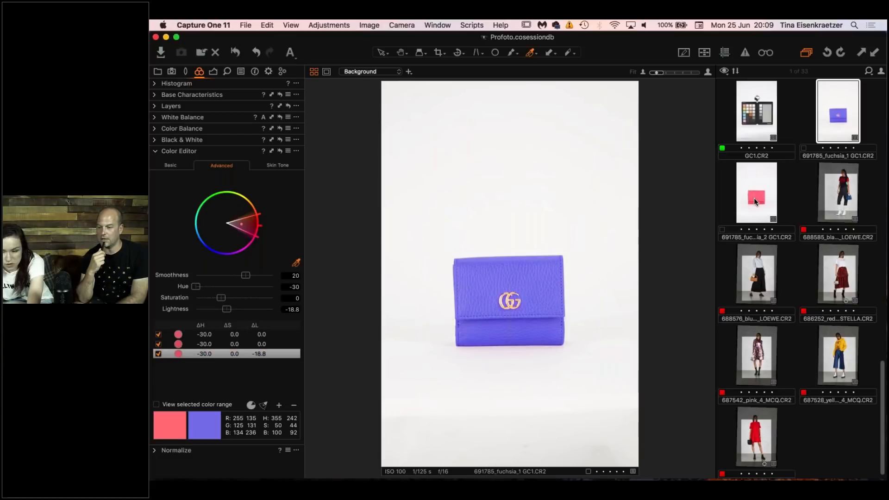
left_click(754, 199, "super")
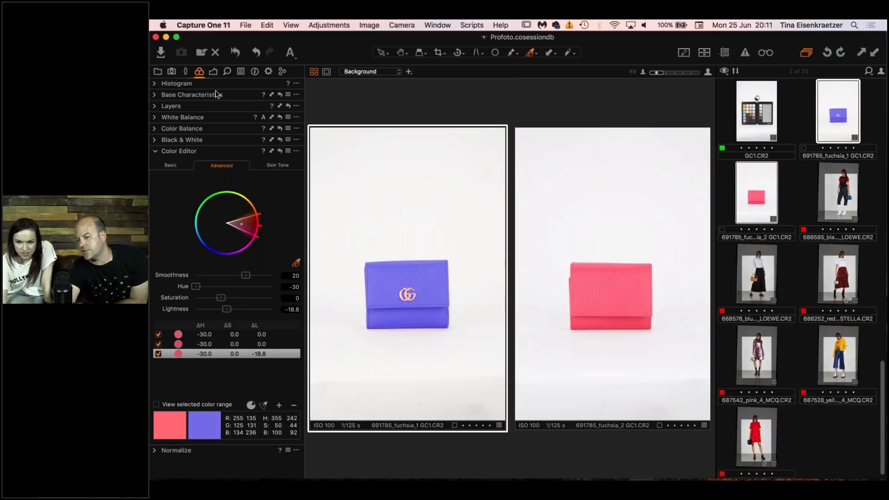
left_click(297, 151)
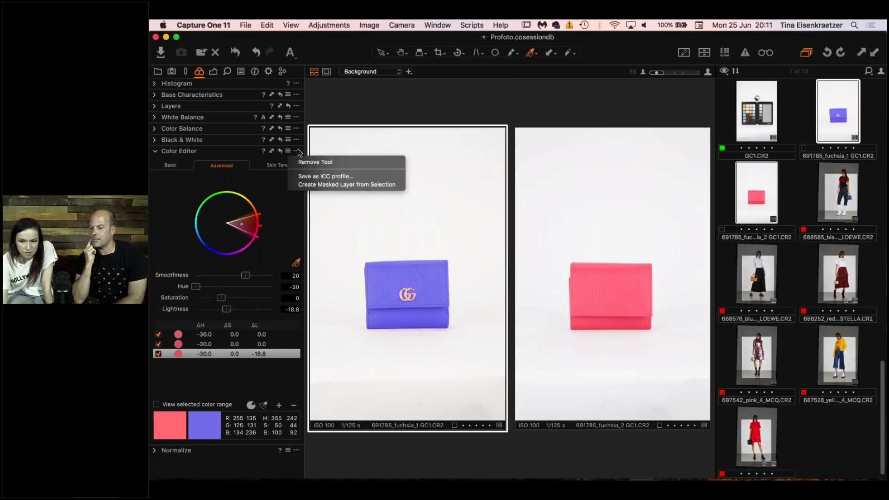
left_click(319, 184)
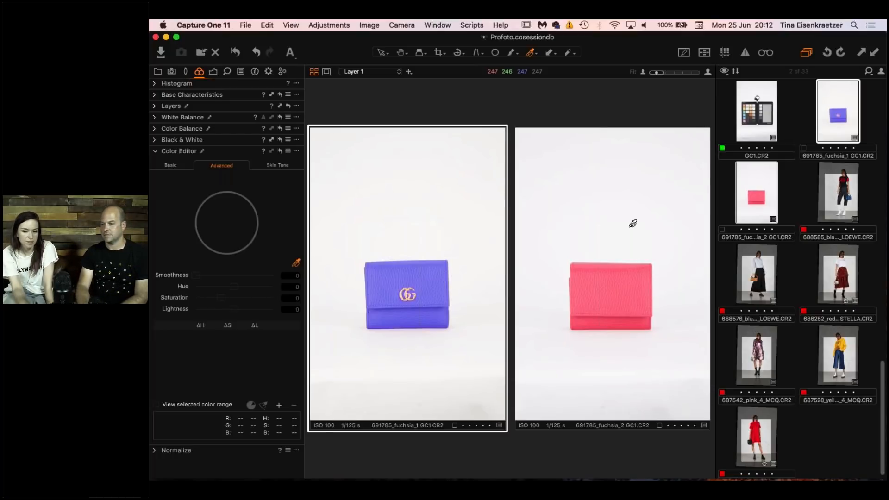
View the colour chart GC1.CR2, and open 688585_black_and_red_4_LOEWE.CR2 with the layer and exposure adjustment tools.
left_click(753, 116)
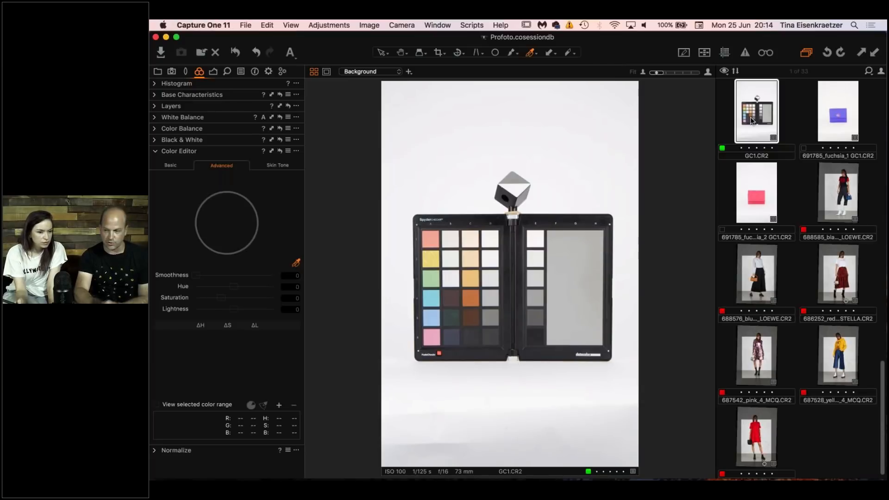
left_click(801, 280)
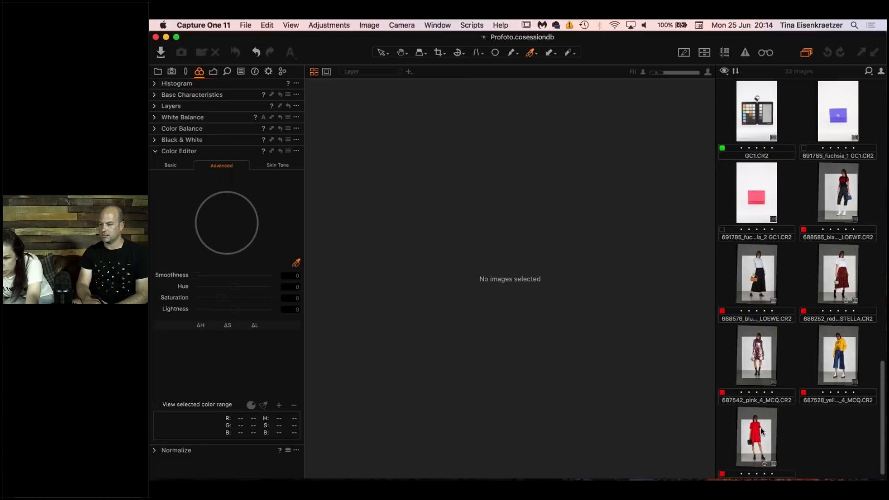
left_click(837, 192)
left_click(213, 71)
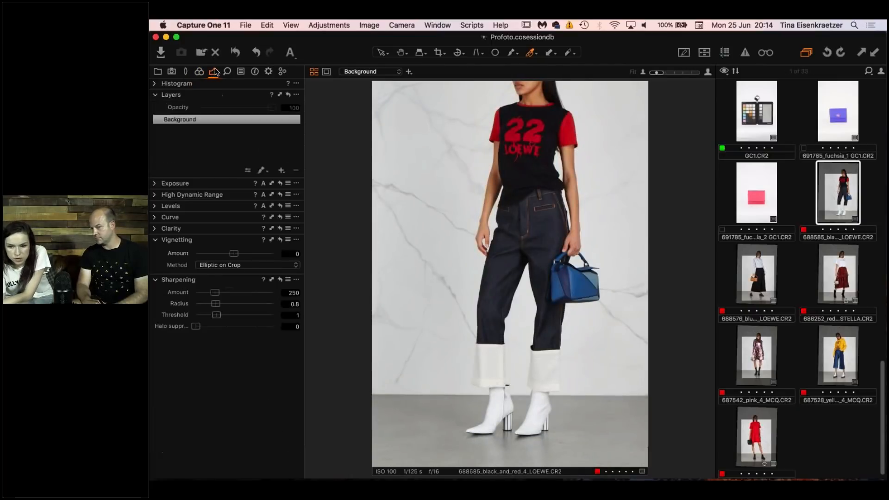
Examine the image's Exposure, Levels, High Dynamic Range and Clarity adjustments.
left_click(155, 185)
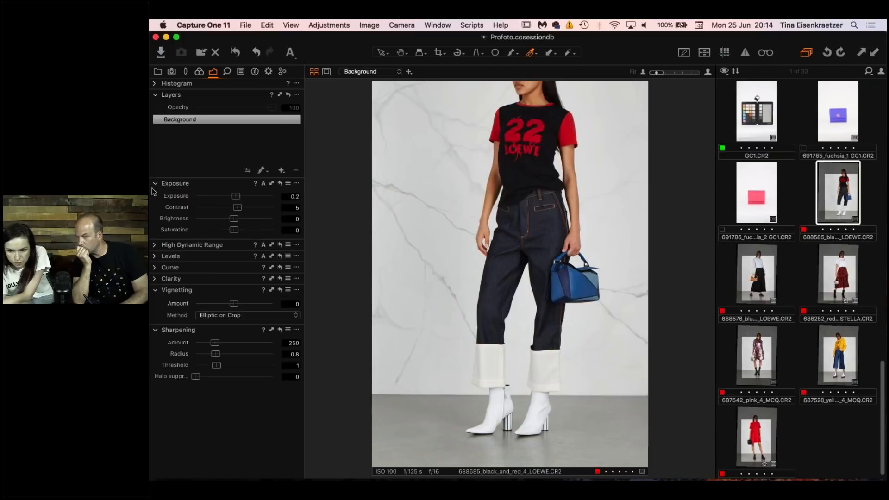
left_click(155, 256)
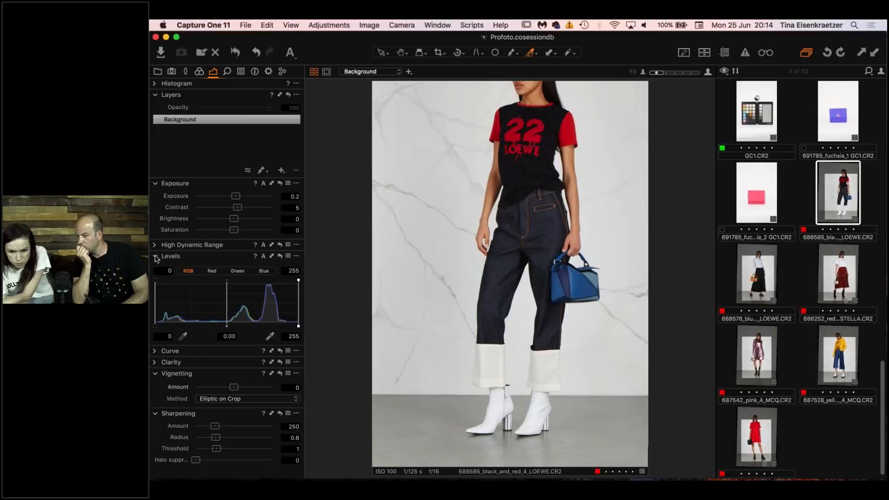
left_click(155, 256)
left_click(156, 245)
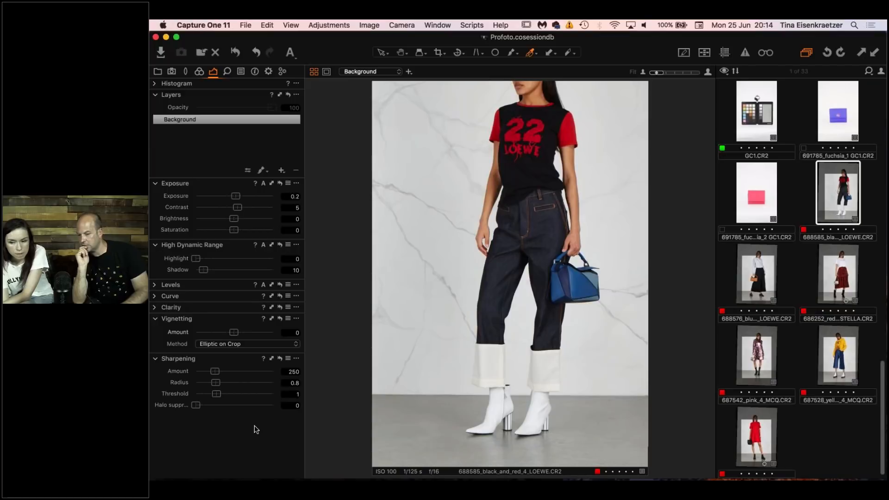
left_click(156, 307)
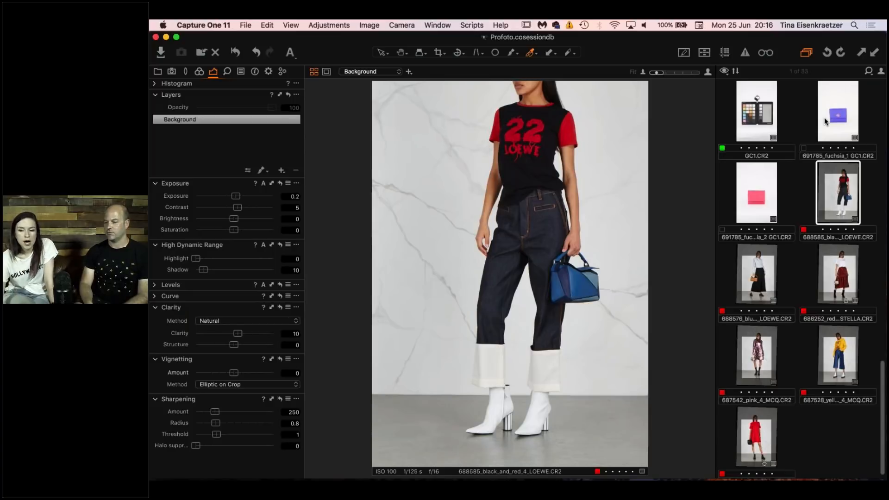
Inspect the user styles available for automatic application in the Next Capture Adjustments.
left_click(172, 72)
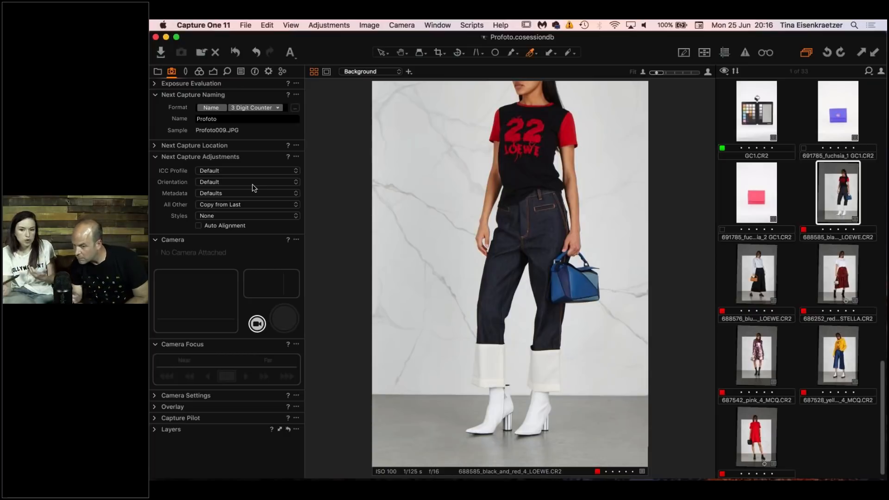
left_click(235, 215)
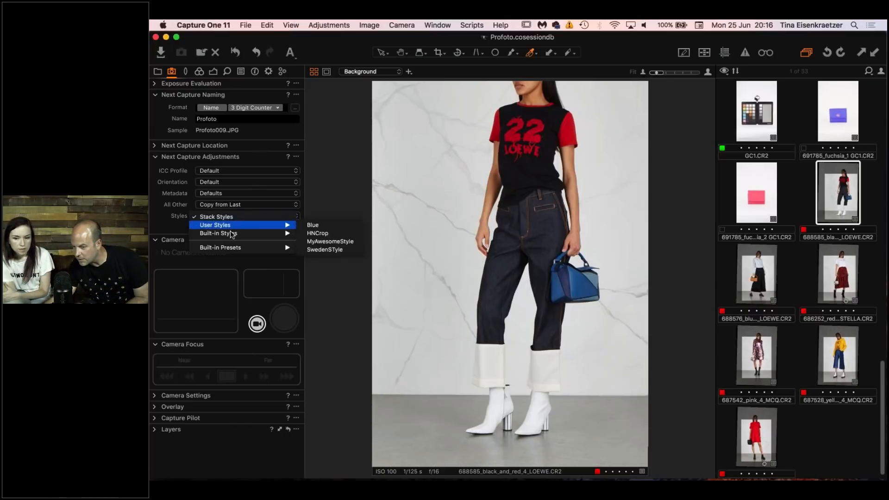
mouse_move(230, 226)
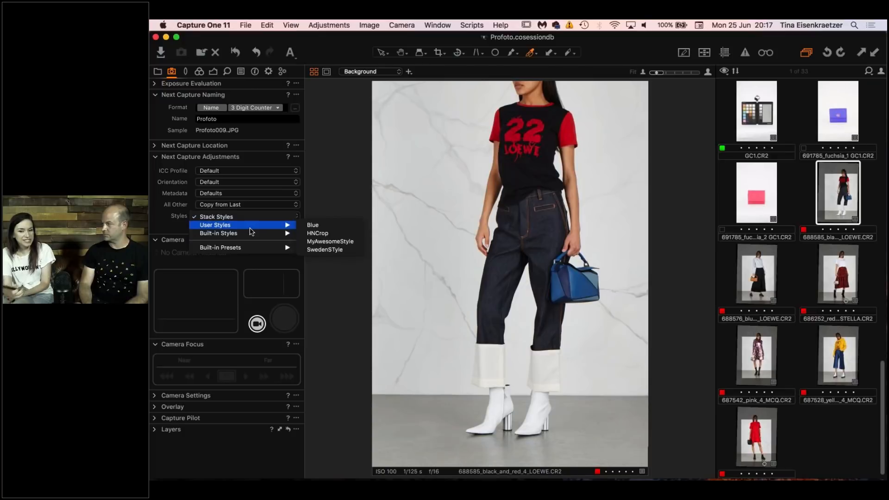
left_click(330, 188)
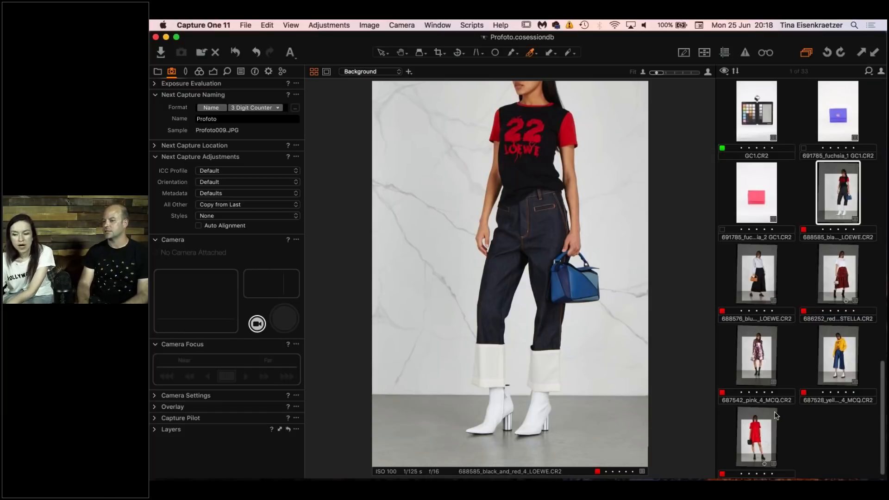
Show the portraits 203A8239.CR2, 203A9103.CR2 and 203A9003.psd together for comparison.
scroll(885, 344, "up", 1)
scroll(884, 344, "up", 15)
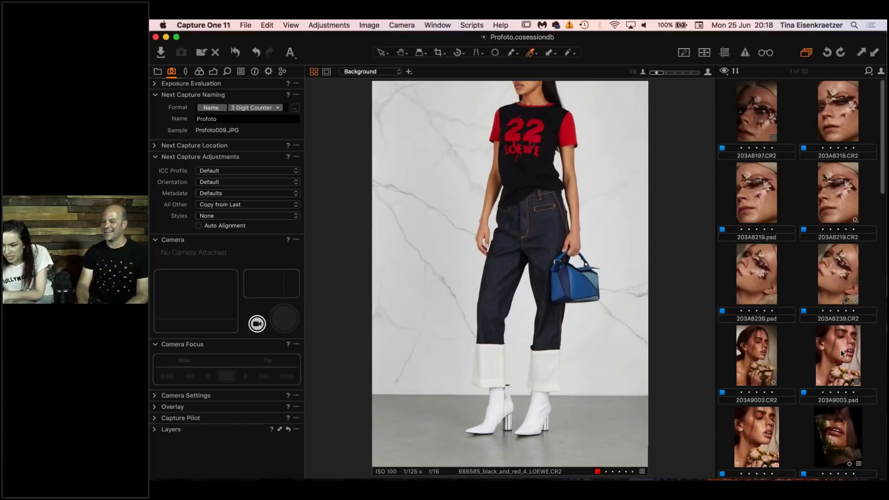
left_click(845, 272)
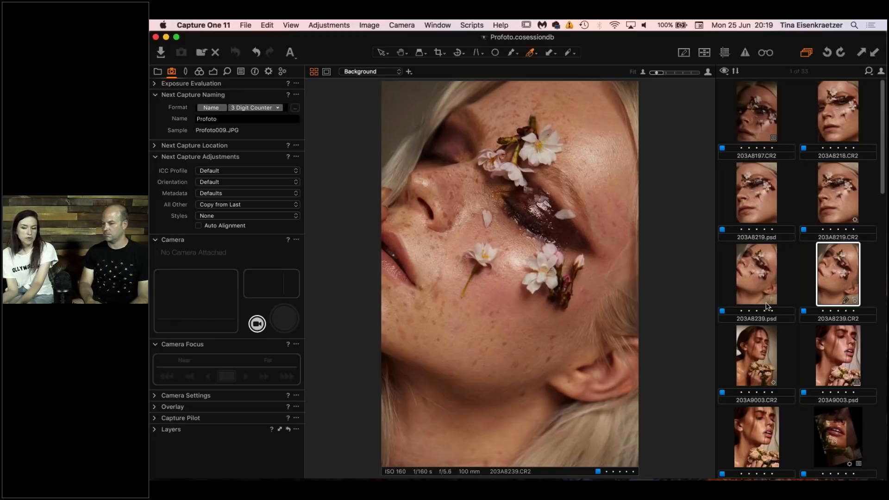
left_click(838, 436, "super")
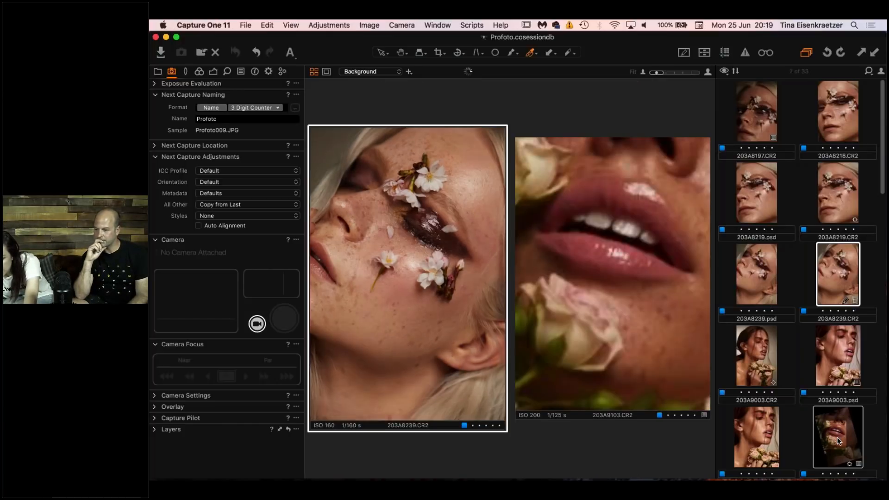
left_click(848, 357, "super")
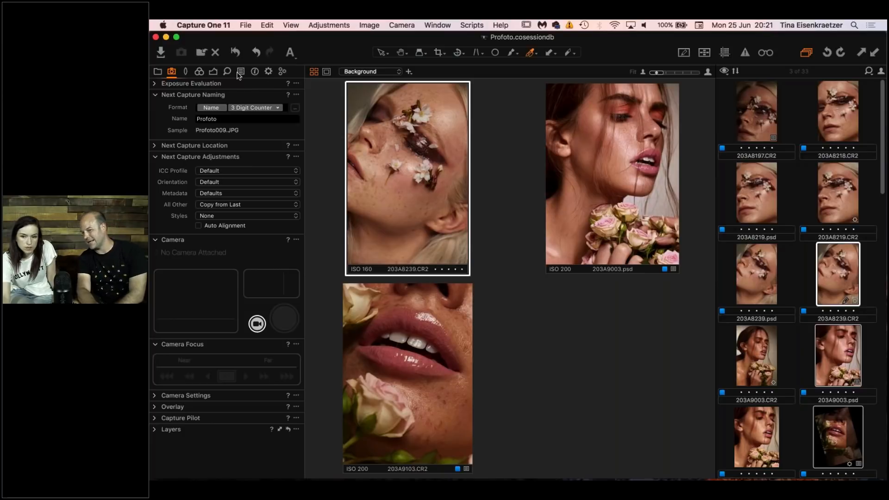
Show the 3-Way Color Balance wheels and view 203A8239.CR2 on its own.
left_click(199, 72)
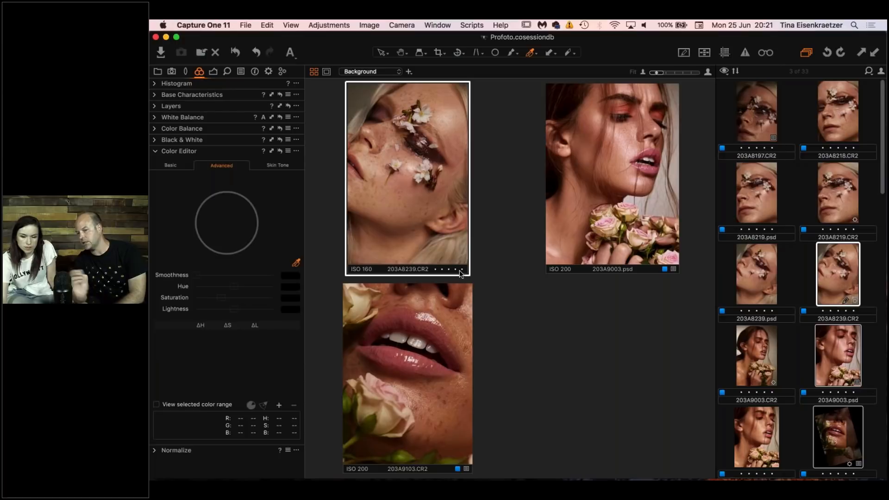
left_click(153, 129)
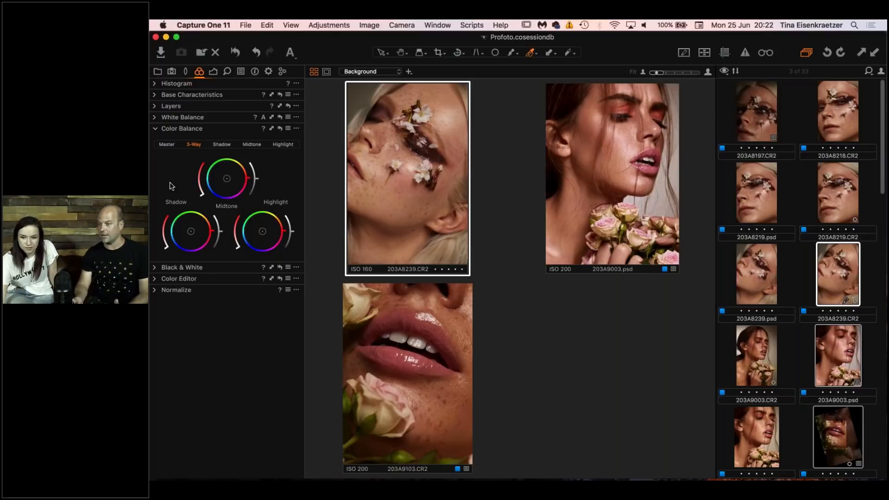
key("super+d")
left_click(837, 274)
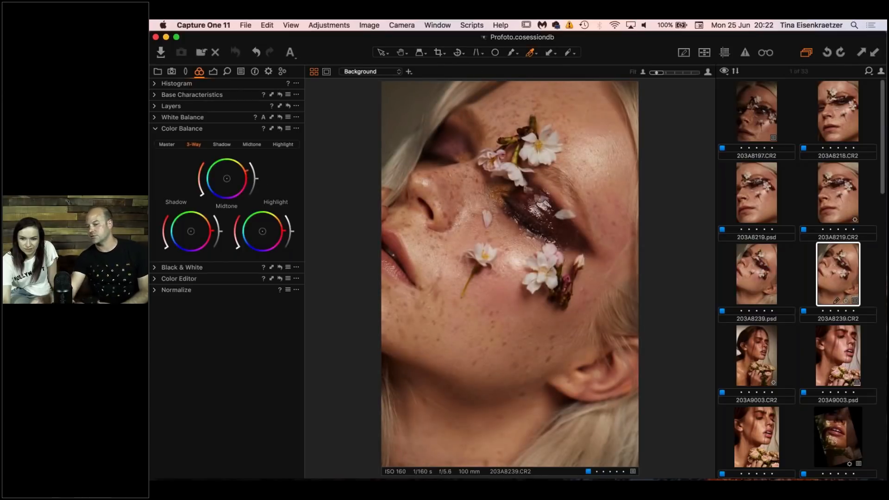
Tint the portrait's midtones slightly towards orange and its shadows slightly towards blue with the 3-Way Color Balance.
left_click_drag(227, 179, 232, 178)
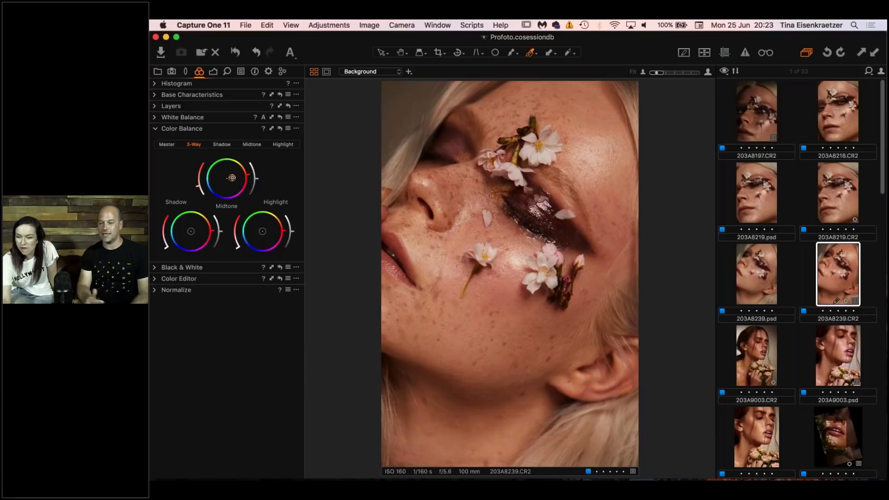
left_click_drag(232, 178, 232, 178)
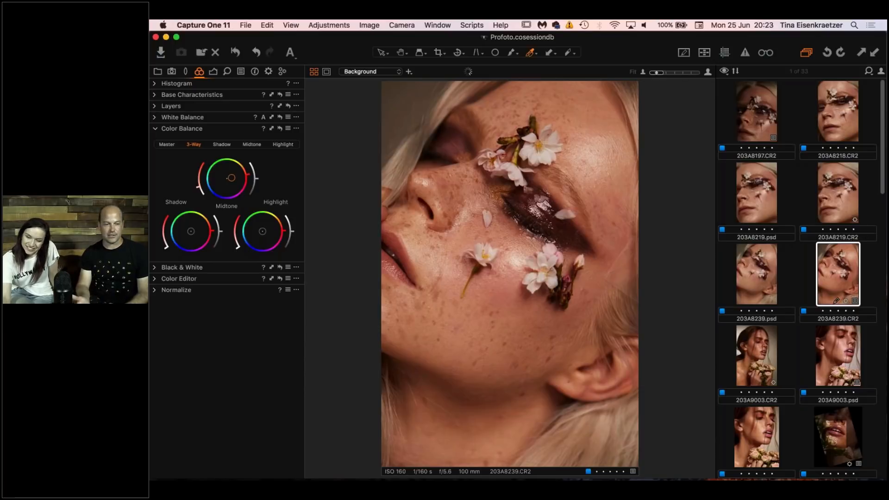
left_click_drag(191, 231, 186, 232)
left_click_drag(232, 178, 233, 177)
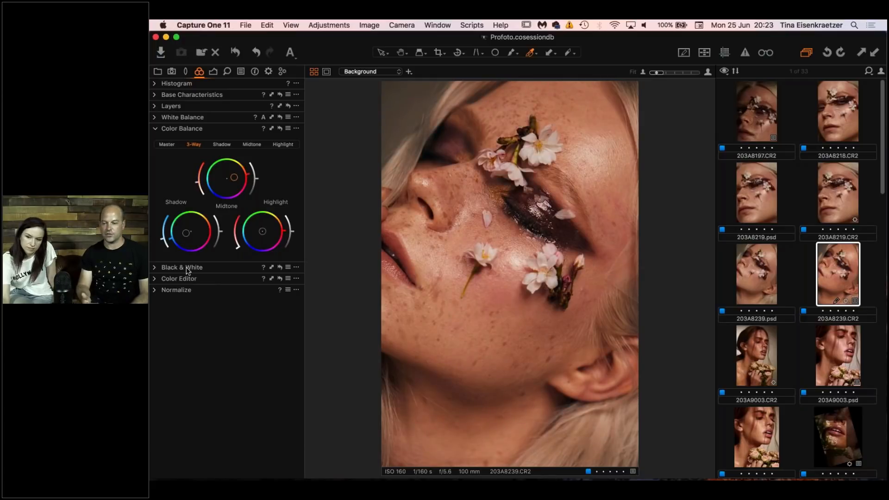
left_click_drag(187, 233, 187, 234)
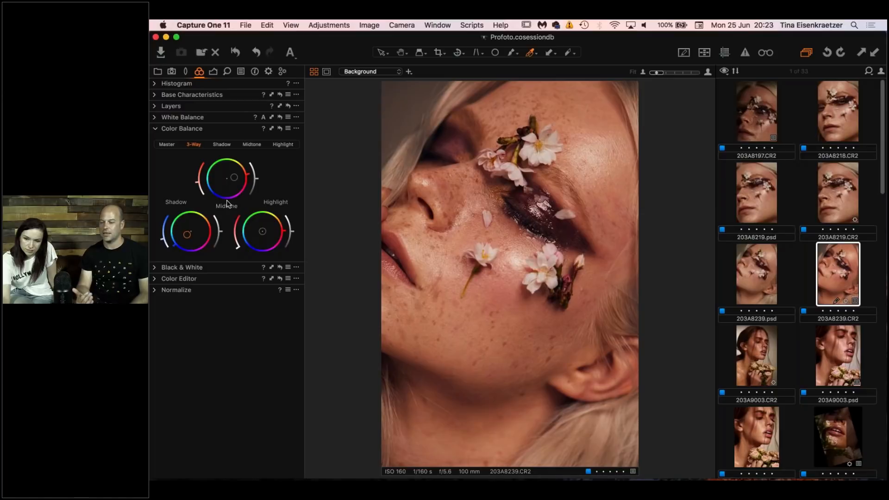
left_click_drag(234, 178, 232, 177)
Warm the highlights slightly towards red, fine-tune the midtone lightness and push the shadows further towards blue.
left_click_drag(262, 231, 266, 232)
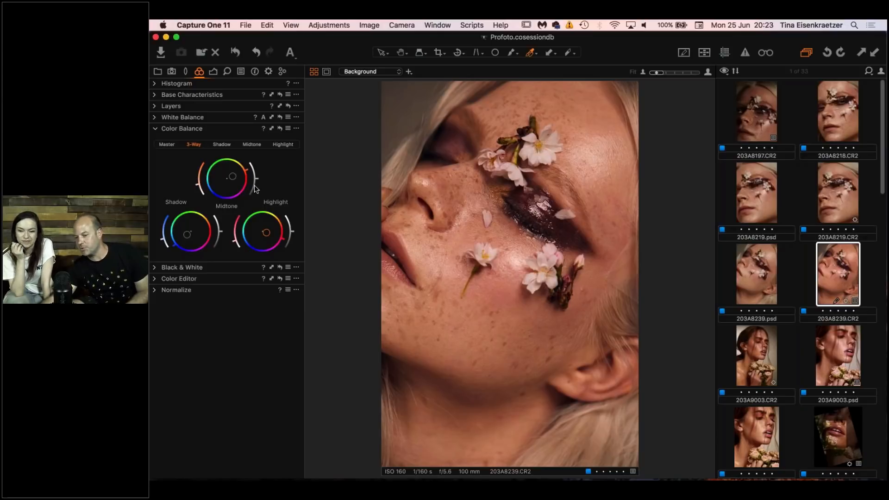
left_click_drag(255, 189, 255, 186)
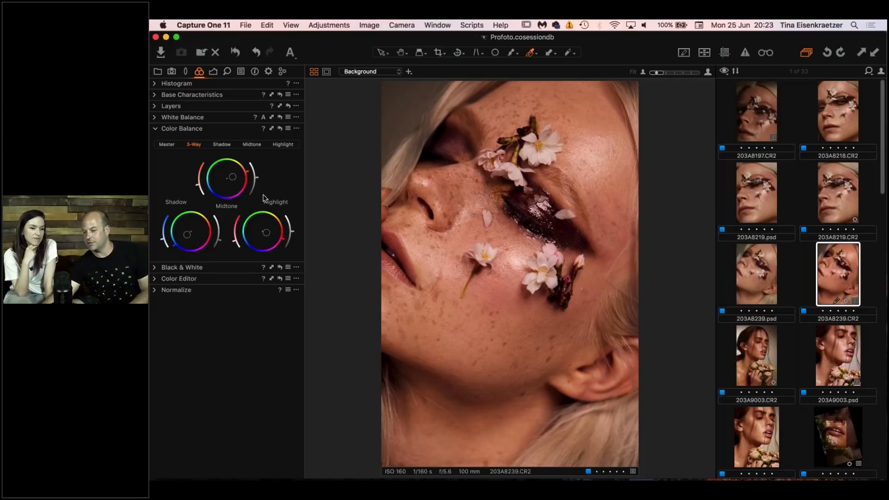
left_click_drag(192, 230, 182, 241)
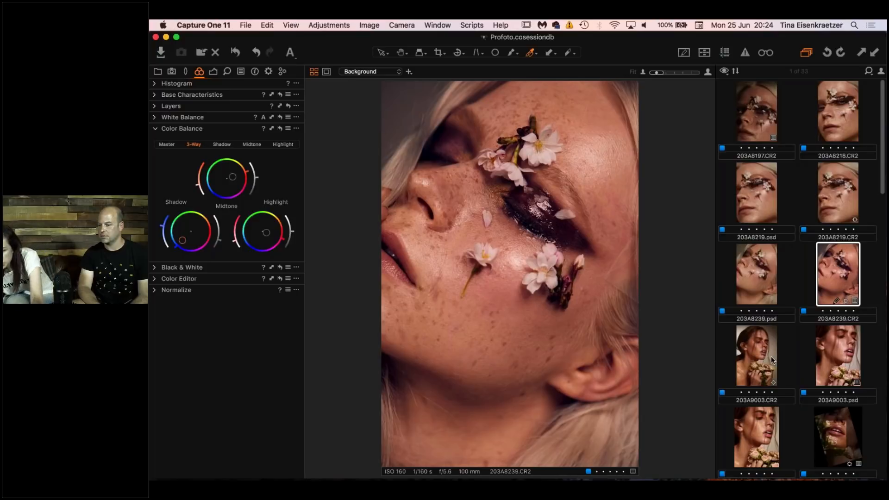
Examine the crop of 203A9103.CR2 and compare it side by side with 203A9103edit.jpg.
scroll(770, 357, "down", 4)
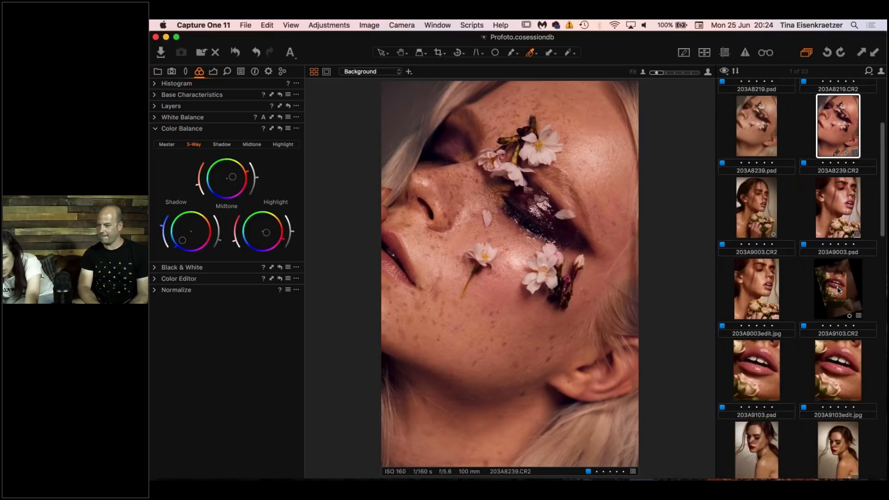
left_click(837, 289)
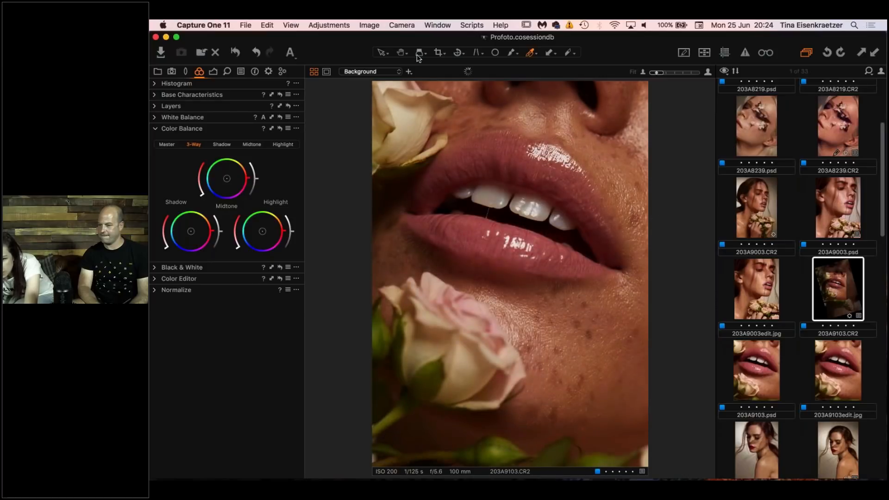
left_click(438, 52)
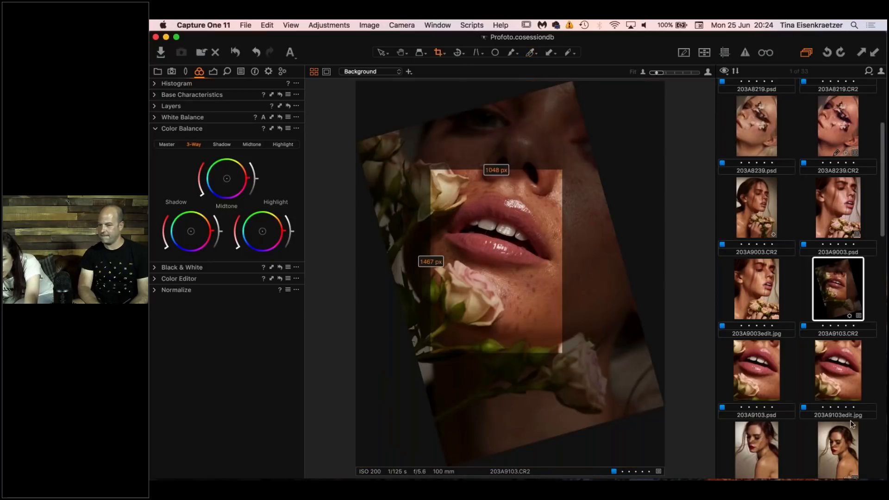
left_click(835, 371, "super")
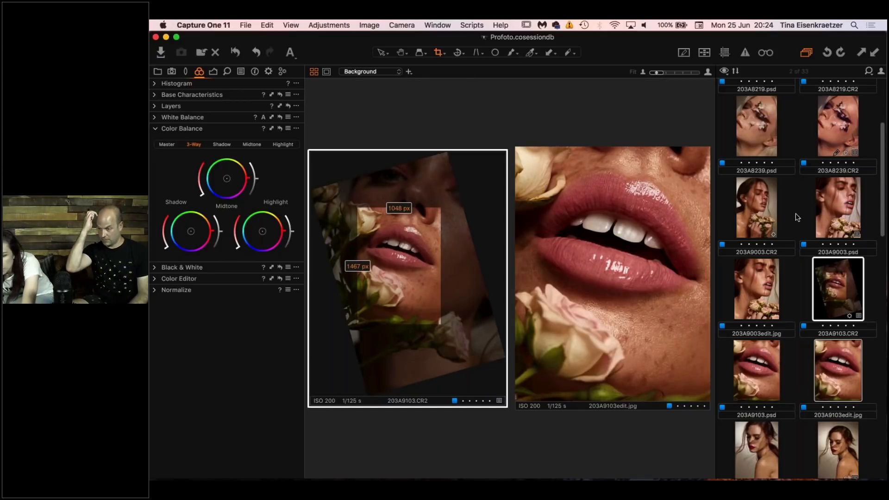
Compare the raw portrait 203A9174.CR2 side by side with its retouched version 203A9174.psd.
scroll(798, 218, "down", 5)
scroll(797, 217, "down", 3)
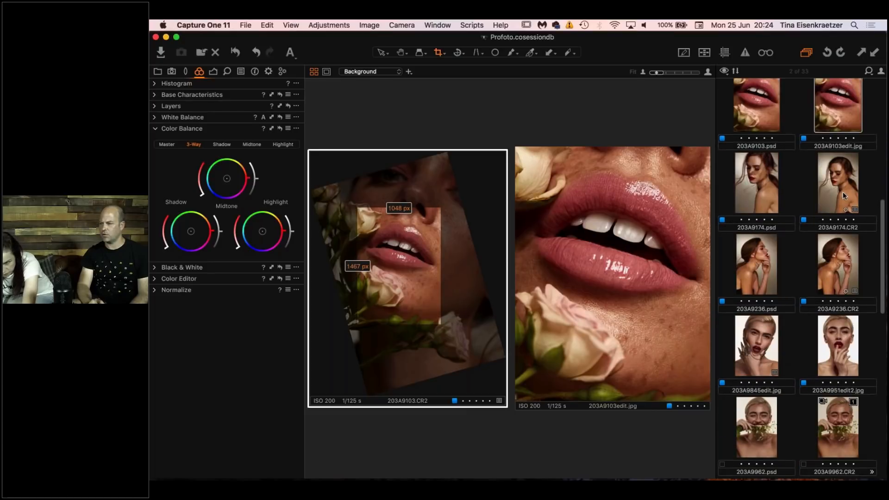
left_click(843, 191)
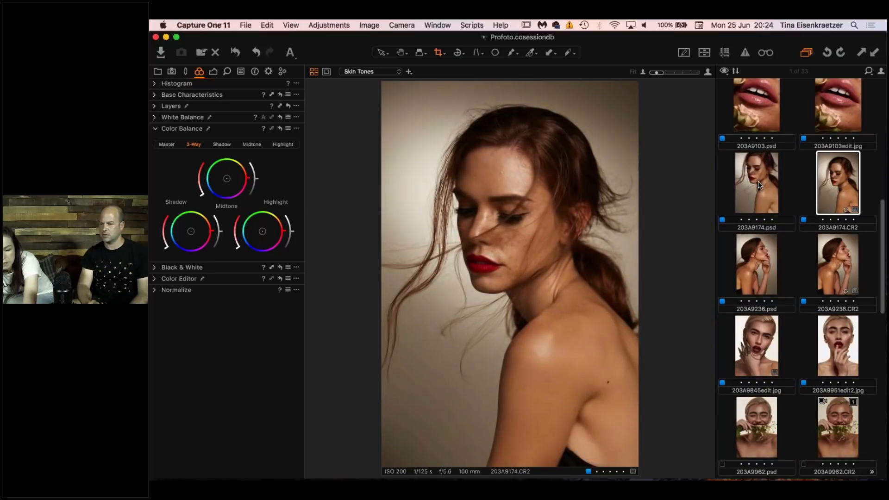
left_click(752, 194, "super")
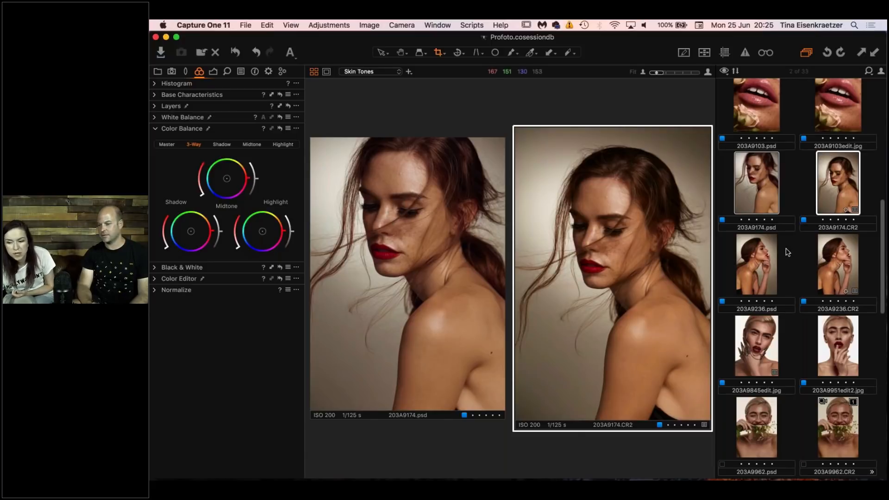
Crop 203A8218.CR2 around the flowered eye and lips to about 1048 × 1467 px, and rotate the crop slightly.
scroll(787, 252, "up", 10)
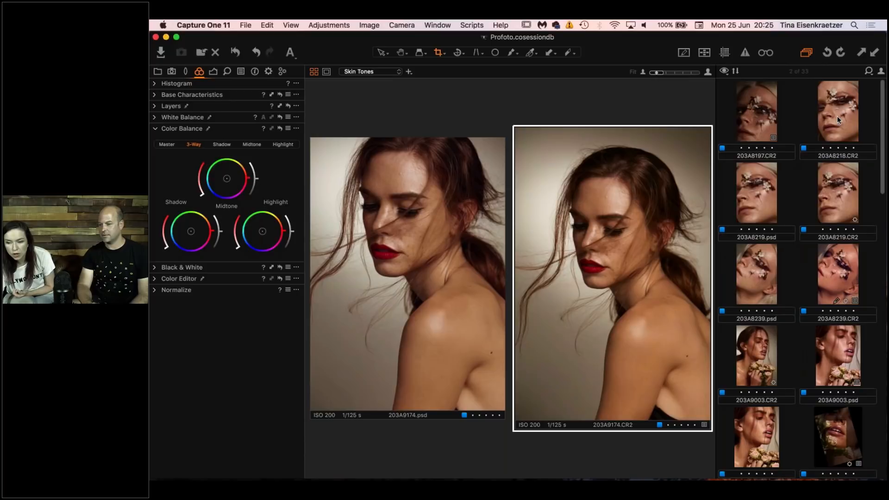
left_click(837, 115)
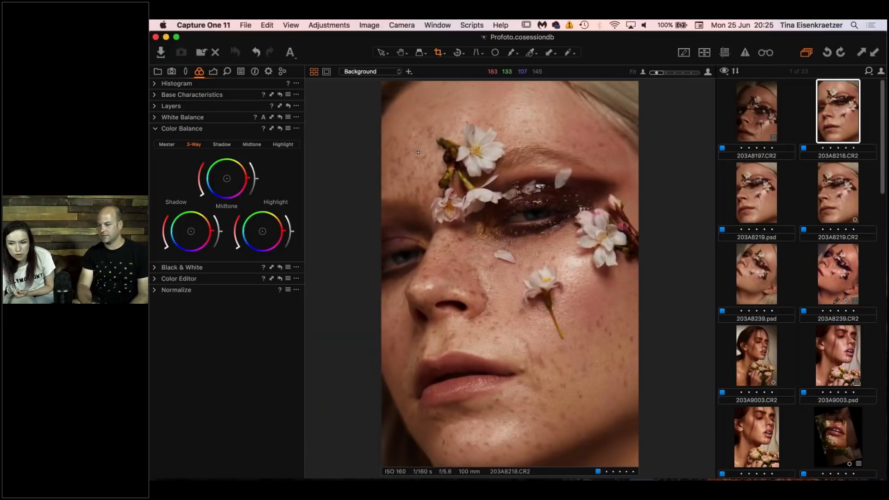
left_click_drag(416, 127, 627, 422)
left_click_drag(573, 309, 577, 336)
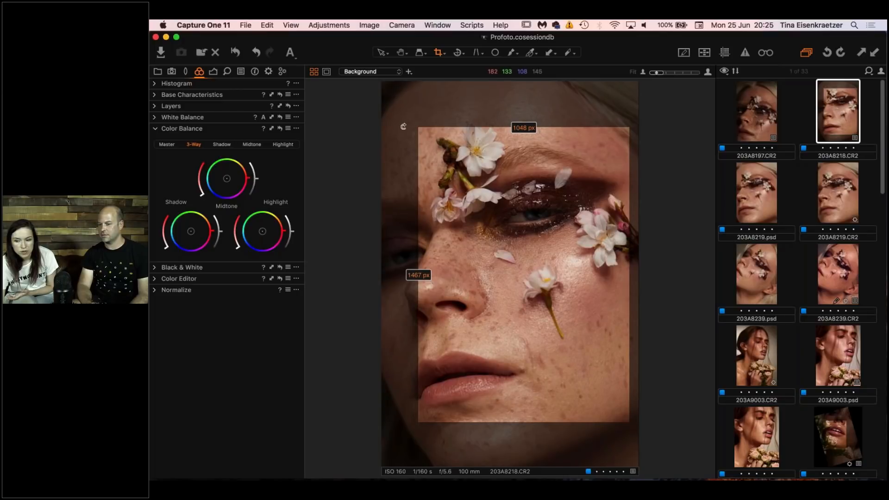
left_click_drag(403, 126, 394, 134)
left_click(403, 54)
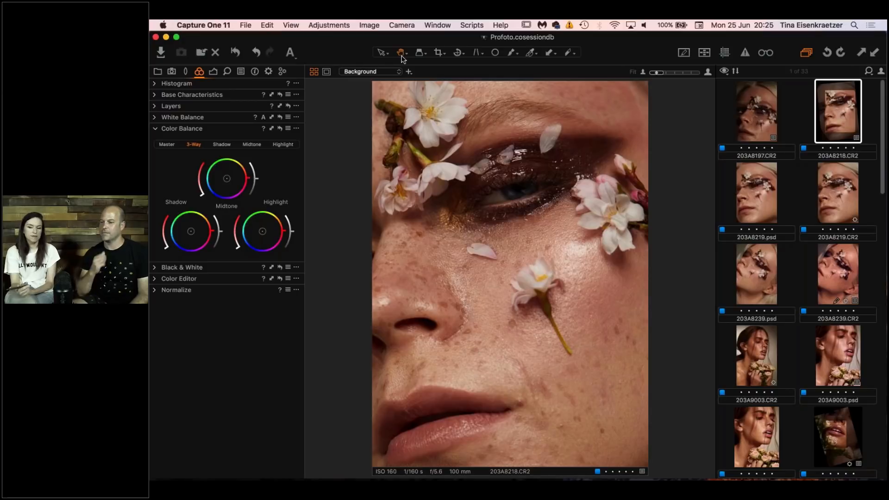